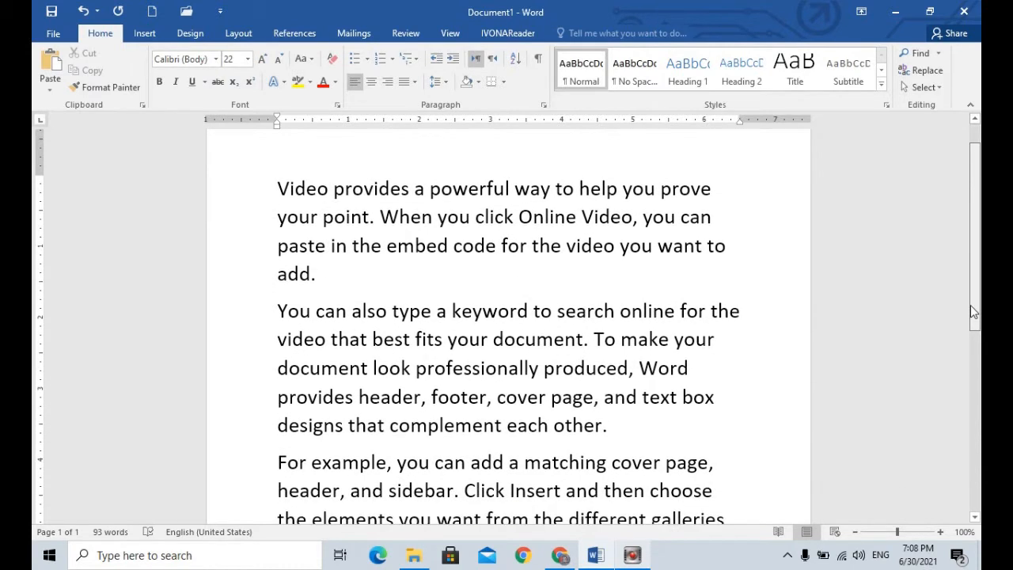
{"action": "scroll", "coordinate": [974, 311], "scroll_direction": "up", "scroll_amount": 1}
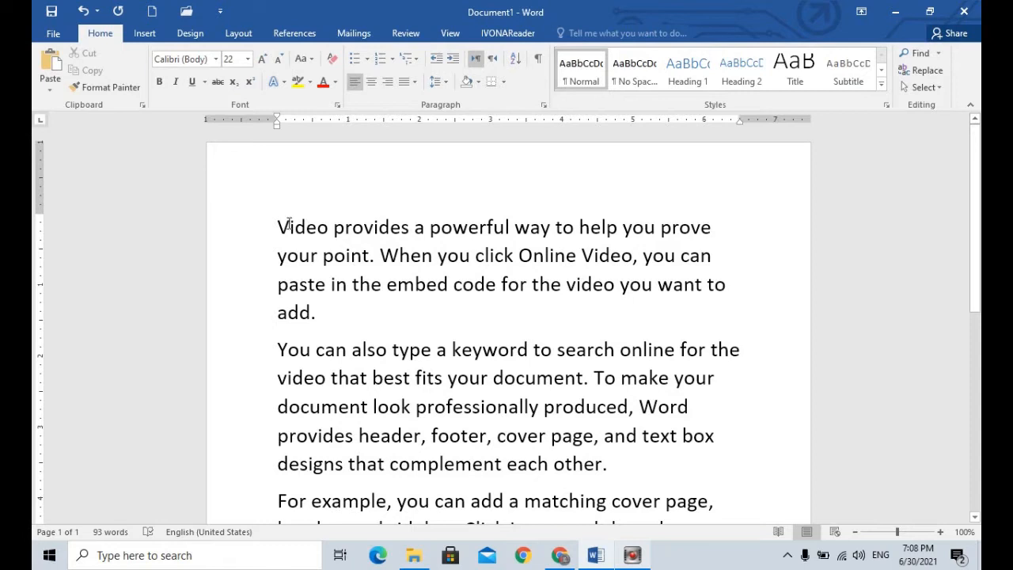
{"action": "left_click_drag", "start_coordinate": [276, 228], "coordinate": [288, 467]}
{"action": "left_click", "coordinate": [539, 206]}
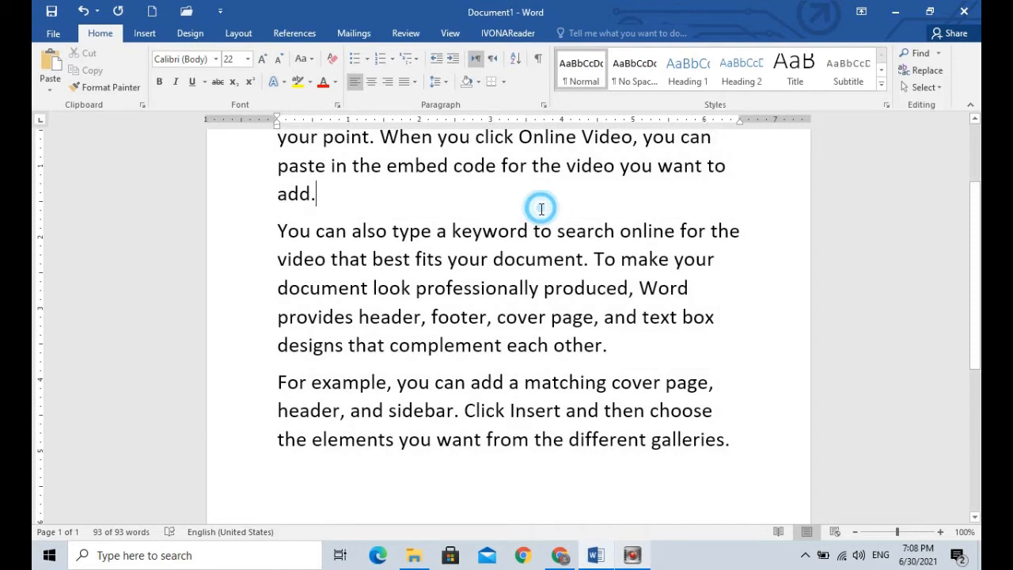
{"action": "left_click_drag", "start_coordinate": [977, 218], "coordinate": [974, 150]}
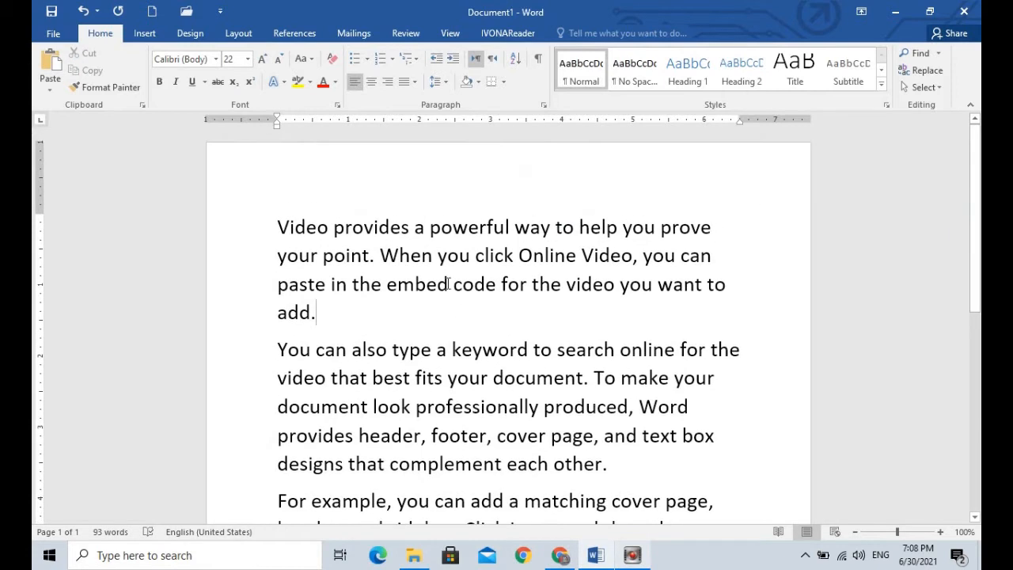
Step: Select the first paragraph, align it to the right, and change its alignment to centered
{"action": "triple_click", "coordinate": [463, 242]}
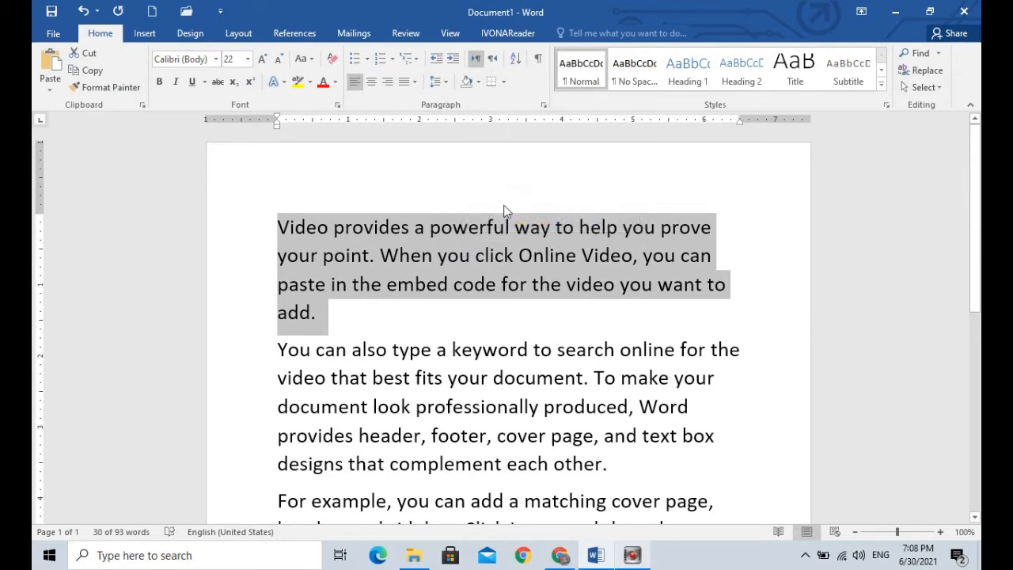
{"action": "left_click", "coordinate": [436, 314]}
{"action": "double_click", "coordinate": [434, 261]}
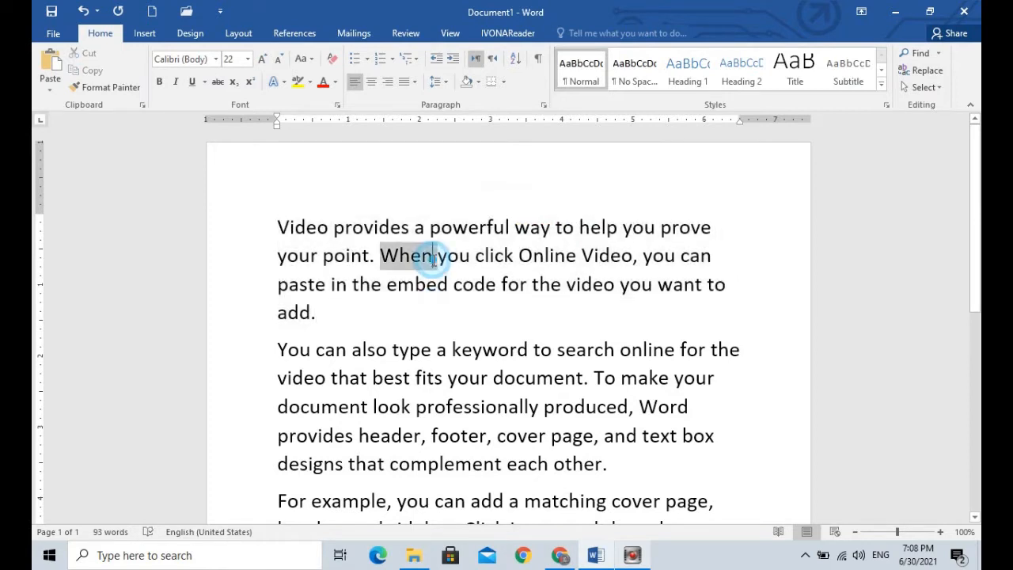
{"action": "triple_click", "coordinate": [385, 253]}
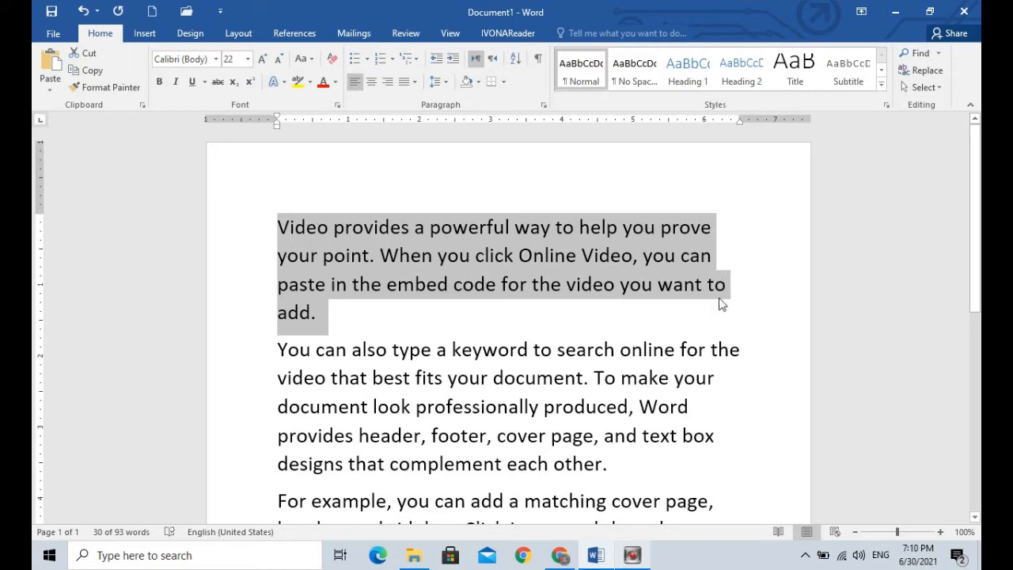
{"action": "left_click", "coordinate": [388, 83]}
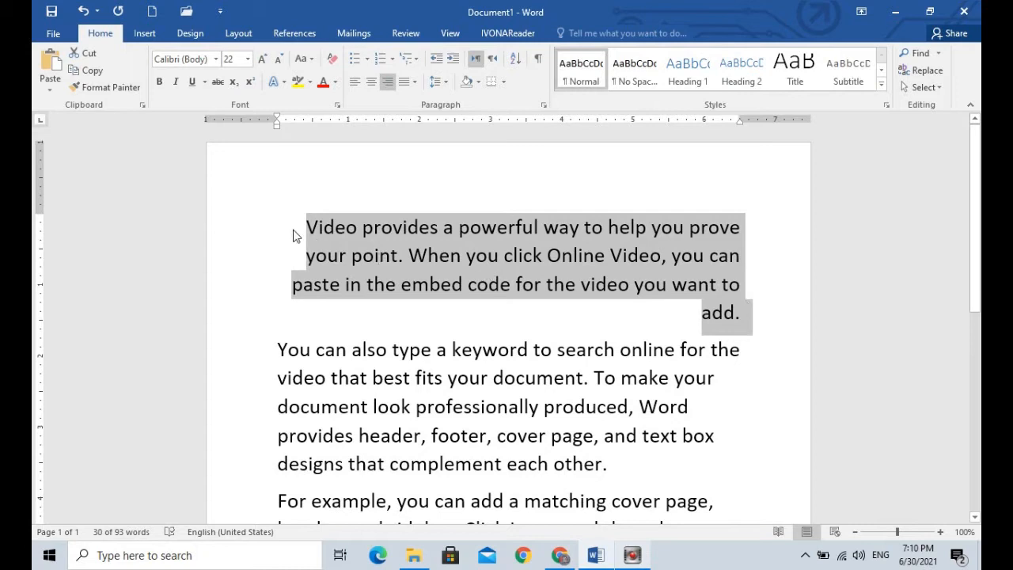
{"action": "left_click", "coordinate": [371, 82]}
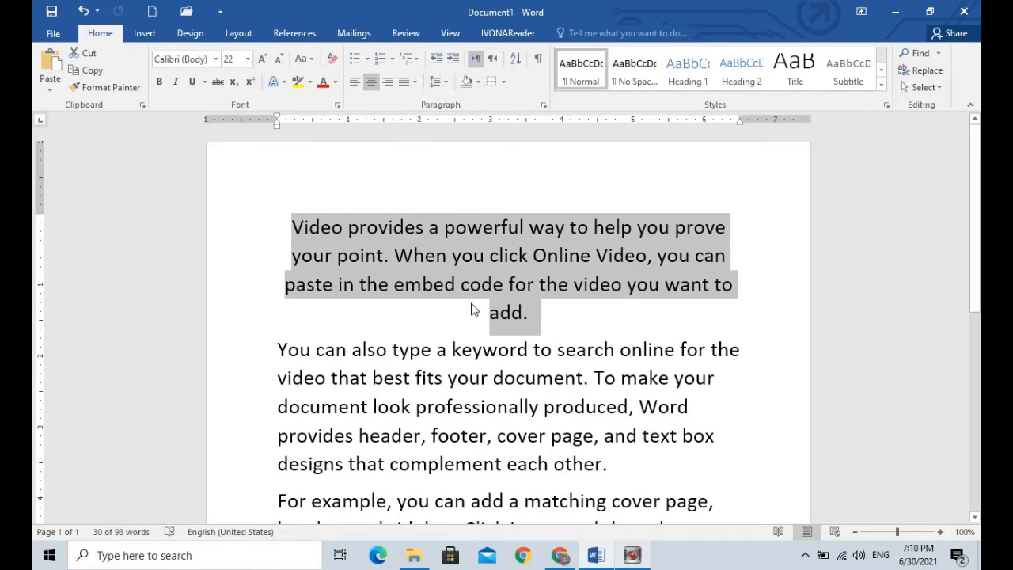
Step: Justify the first paragraph and set its line spacing to 1.5
{"action": "left_click", "coordinate": [407, 83]}
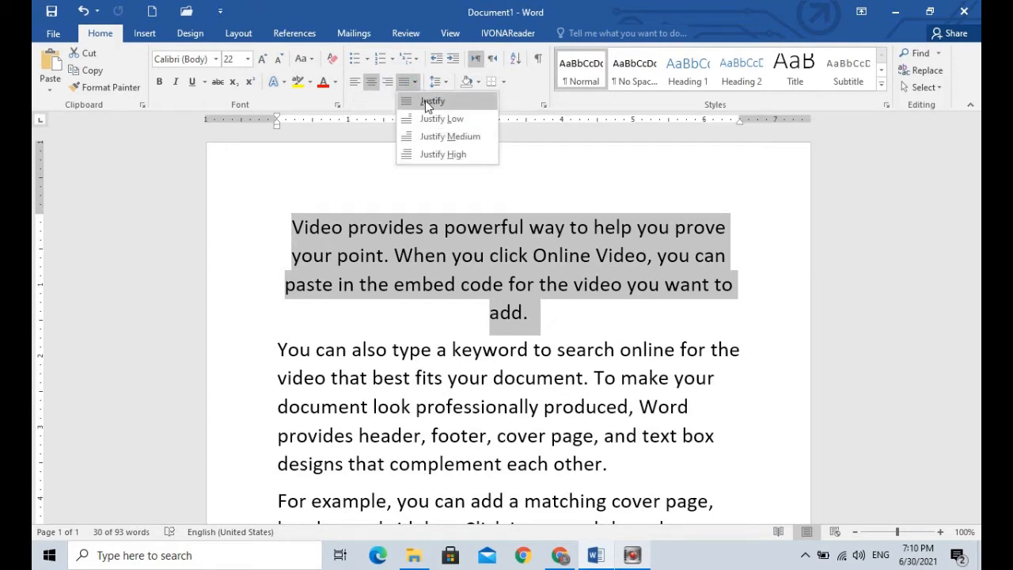
{"action": "left_click", "coordinate": [428, 103]}
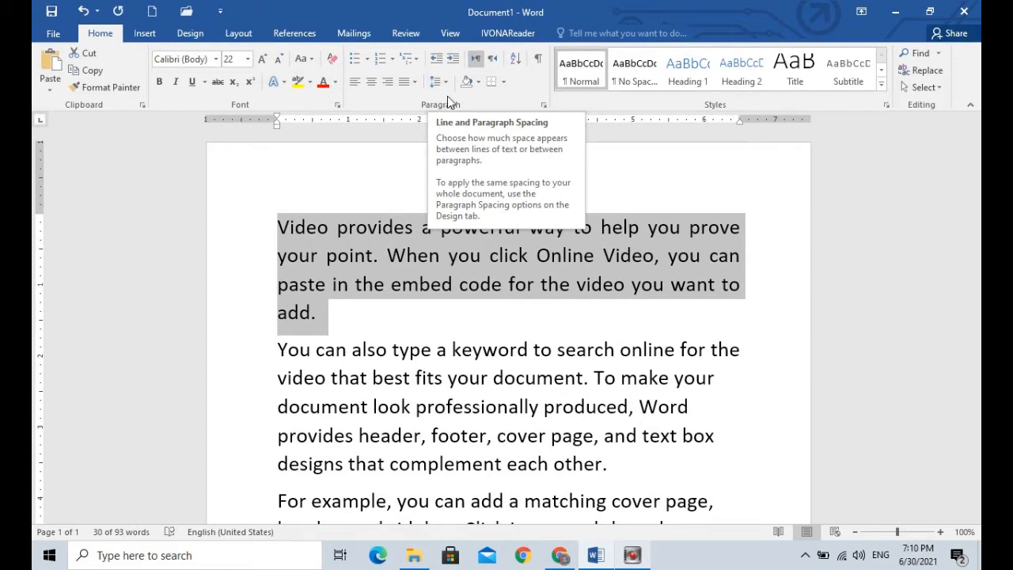
{"action": "left_click", "coordinate": [446, 82]}
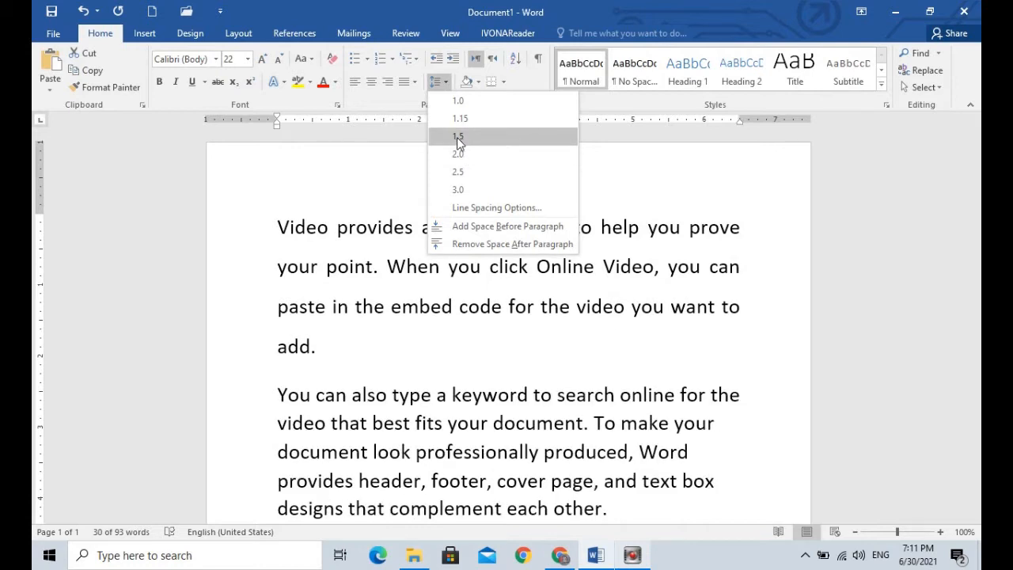
{"action": "left_click", "coordinate": [466, 138]}
{"action": "left_click", "coordinate": [398, 341]}
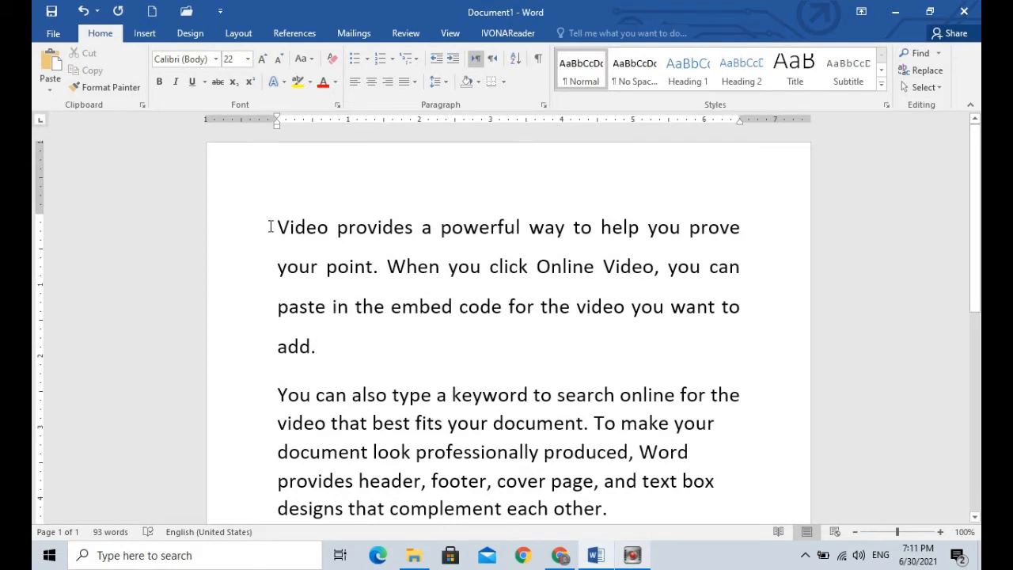
Step: Increase the first paragraph's left indent to two levels from the margin
{"action": "left_click_drag", "start_coordinate": [270, 228], "coordinate": [400, 347]}
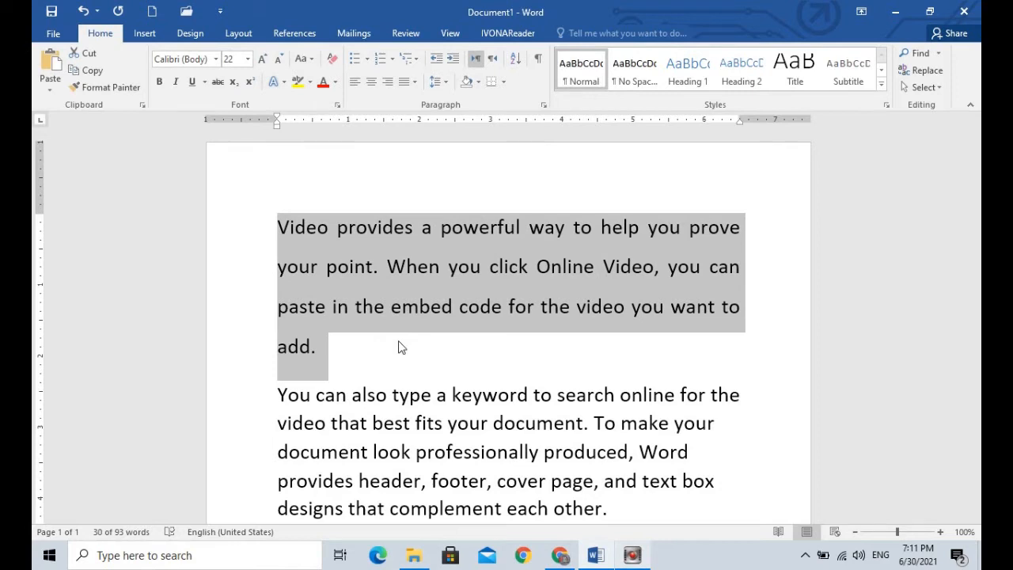
{"action": "left_click", "coordinate": [399, 346]}
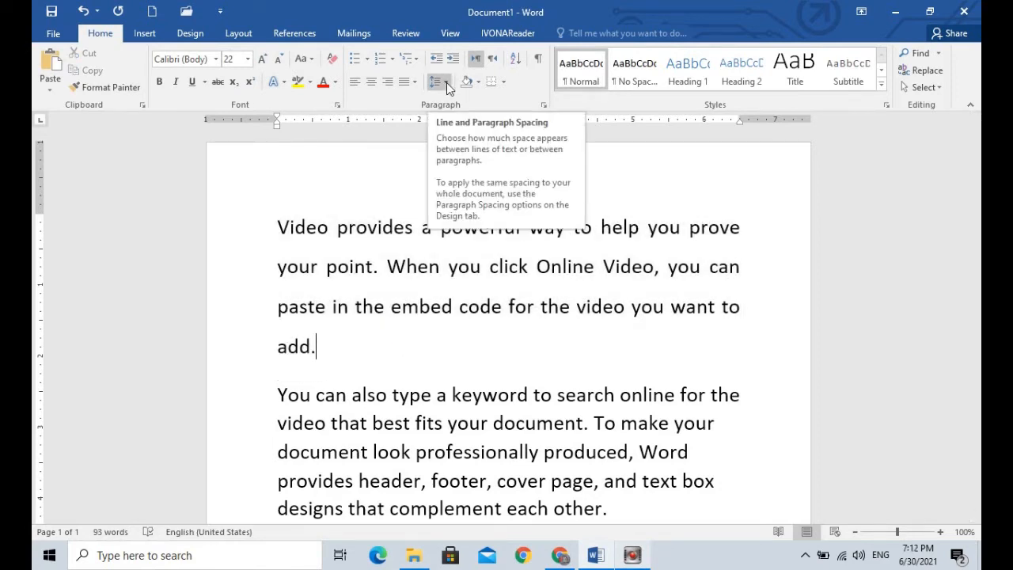
{"action": "left_click", "coordinate": [275, 240]}
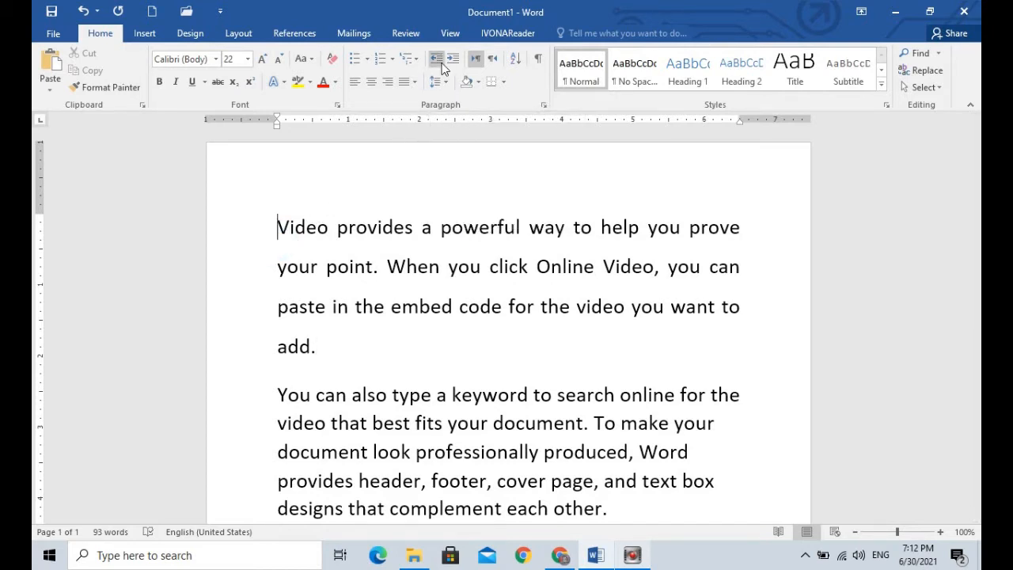
{"action": "left_click", "coordinate": [278, 228]}
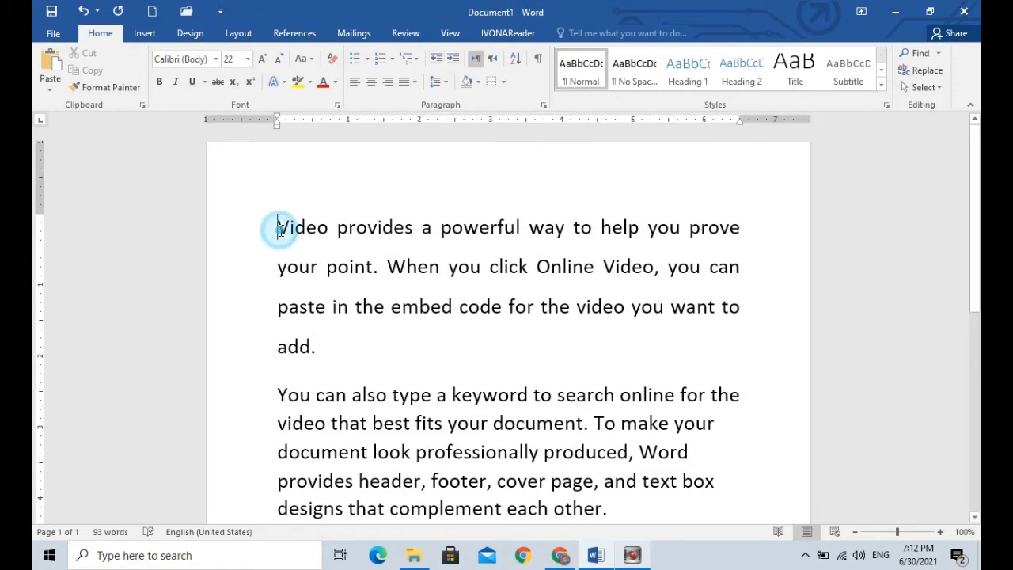
{"action": "left_click", "coordinate": [452, 63]}
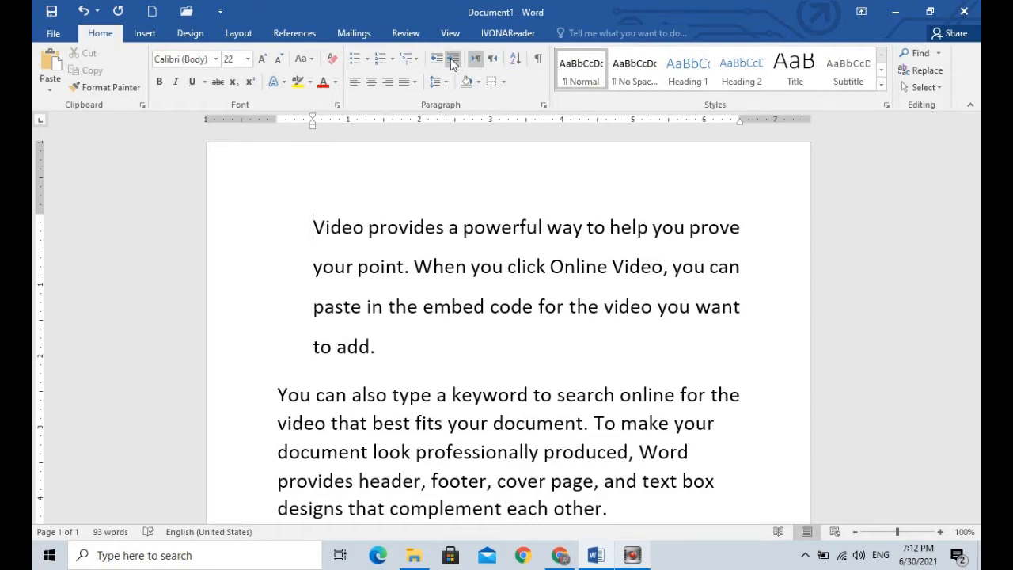
{"action": "left_click", "coordinate": [441, 63]}
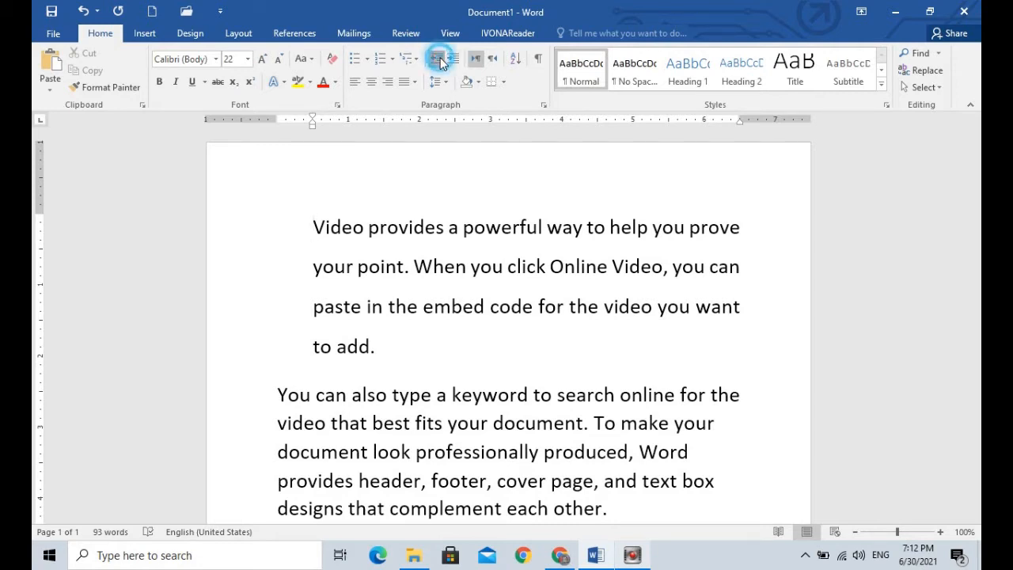
{"action": "left_click", "coordinate": [452, 64]}
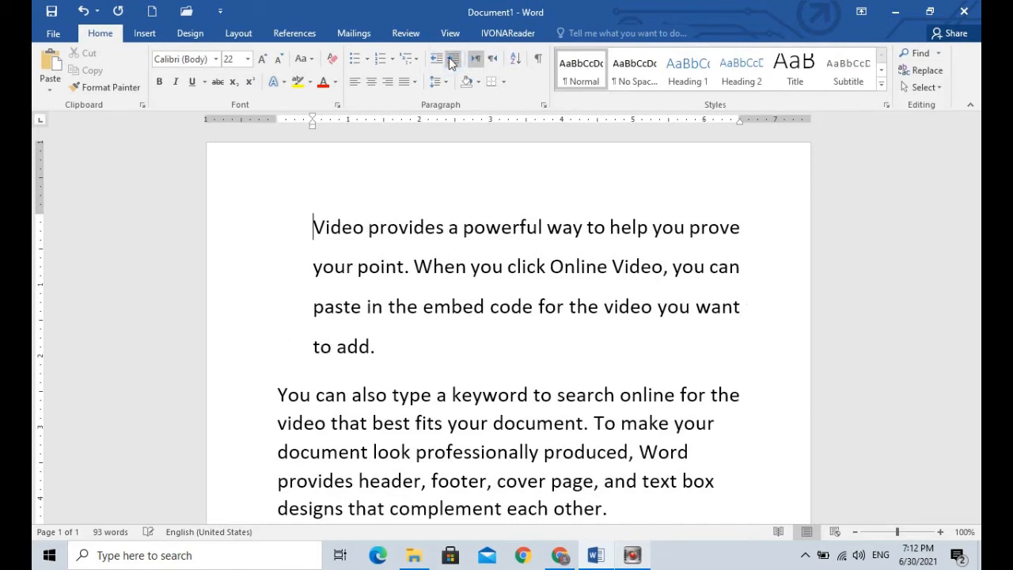
{"action": "left_click", "coordinate": [452, 64]}
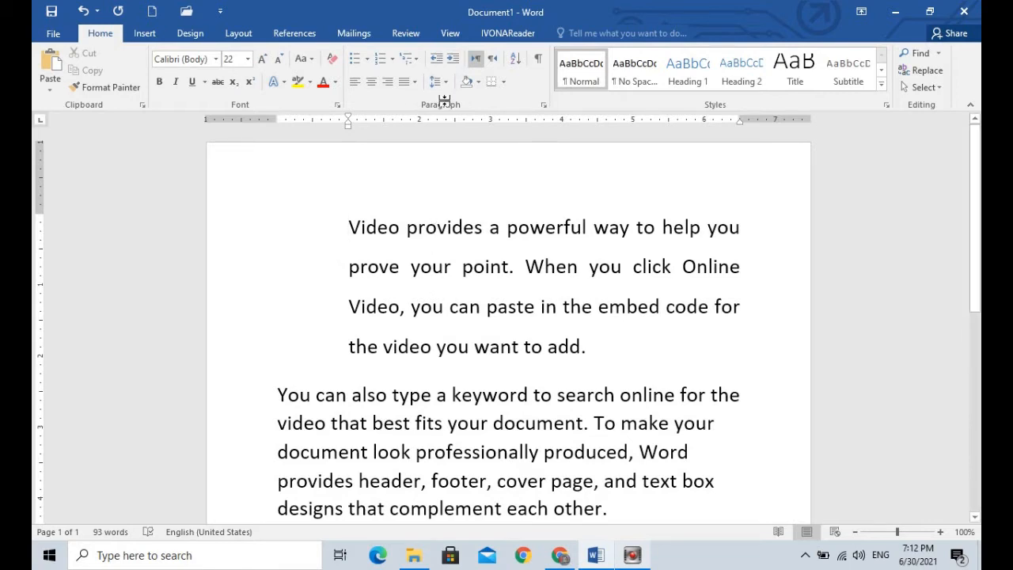
Step: Decrease the first paragraph's indent back to the margin and reset its paragraph formatting to the default
{"action": "left_click", "coordinate": [436, 60]}
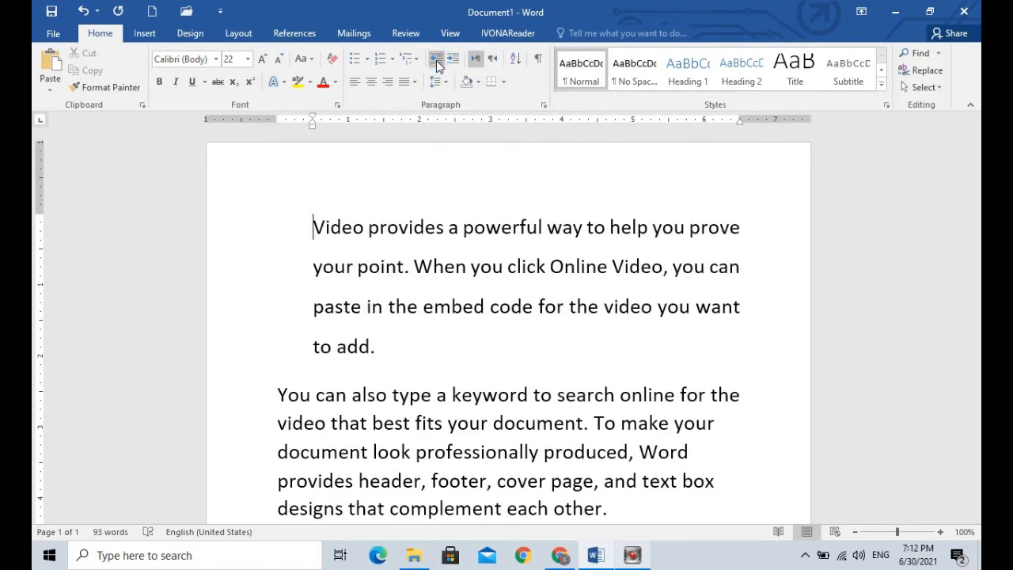
{"action": "left_click", "coordinate": [436, 60]}
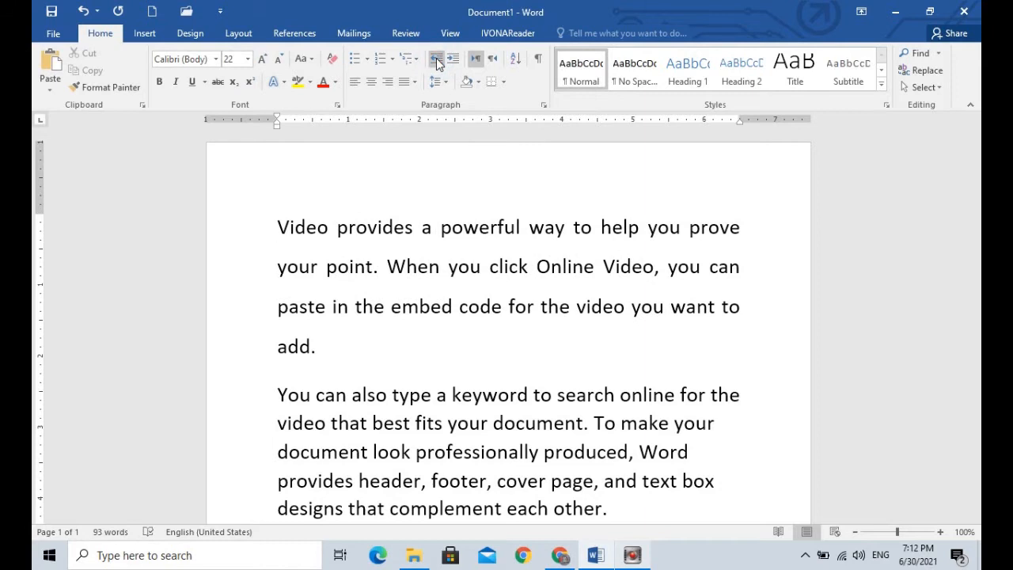
{"action": "key", "text": "ctrl+q"}
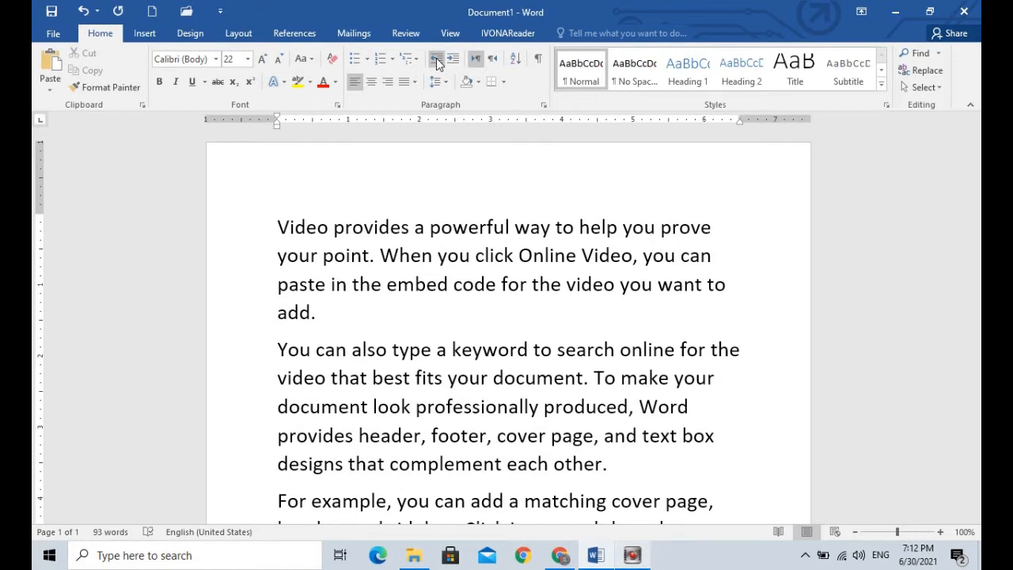
Step: Indent the first paragraph by two levels and return it to the margin
{"action": "key", "text": "ctrl+m"}
{"action": "key", "text": "ctrl+m"}
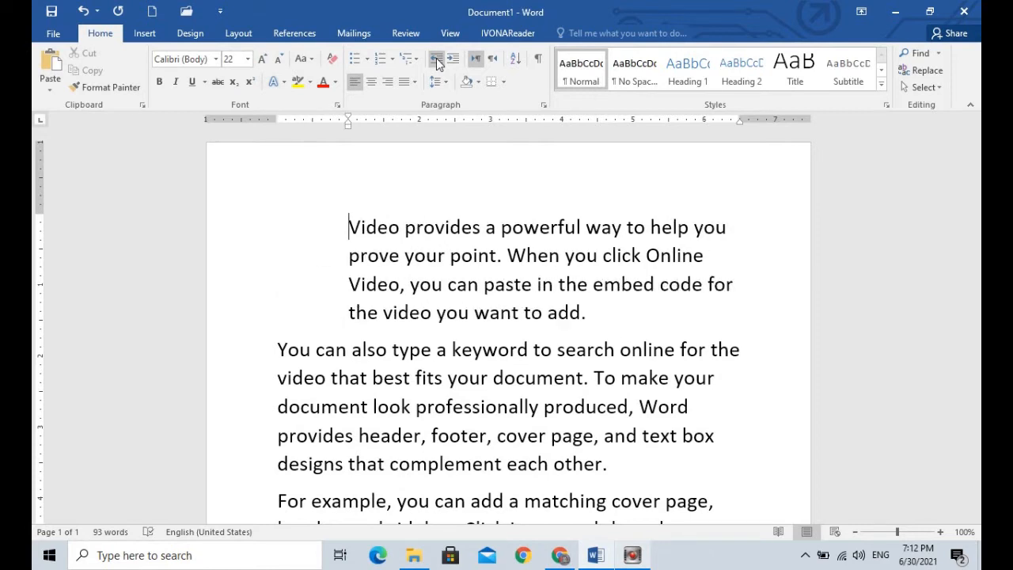
{"action": "key", "text": "ctrl+shift+m"}
{"action": "key", "text": "ctrl+shift+m"}
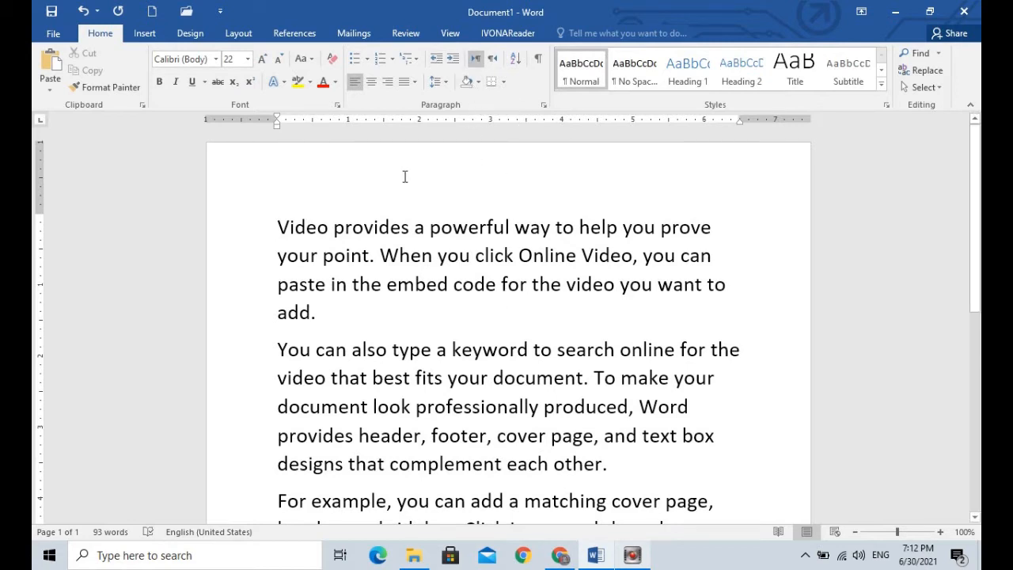
Step: Apply light blue paragraph shading to the entire first paragraph
{"action": "left_click_drag", "start_coordinate": [277, 227], "coordinate": [342, 311]}
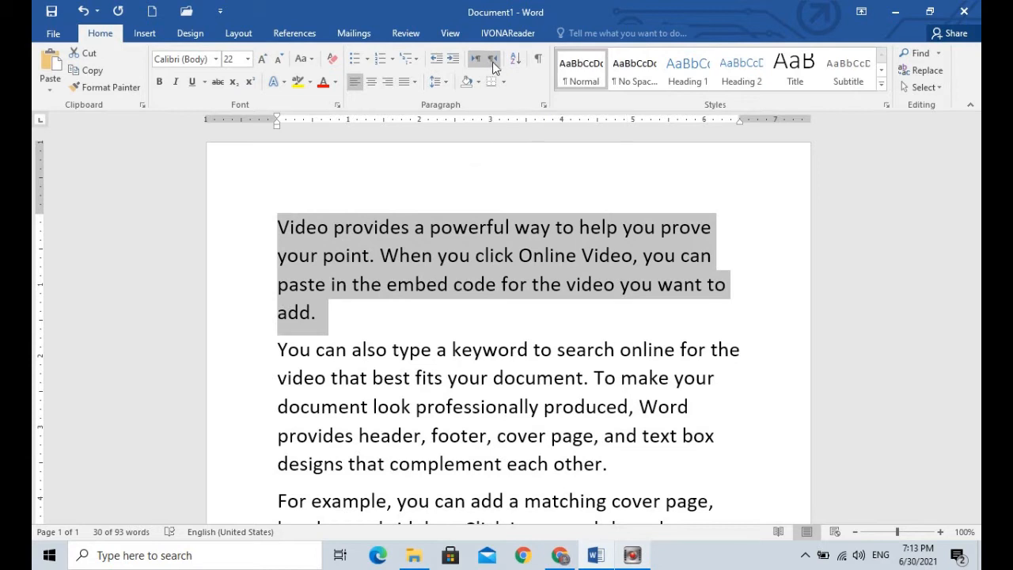
{"action": "left_click", "coordinate": [477, 82]}
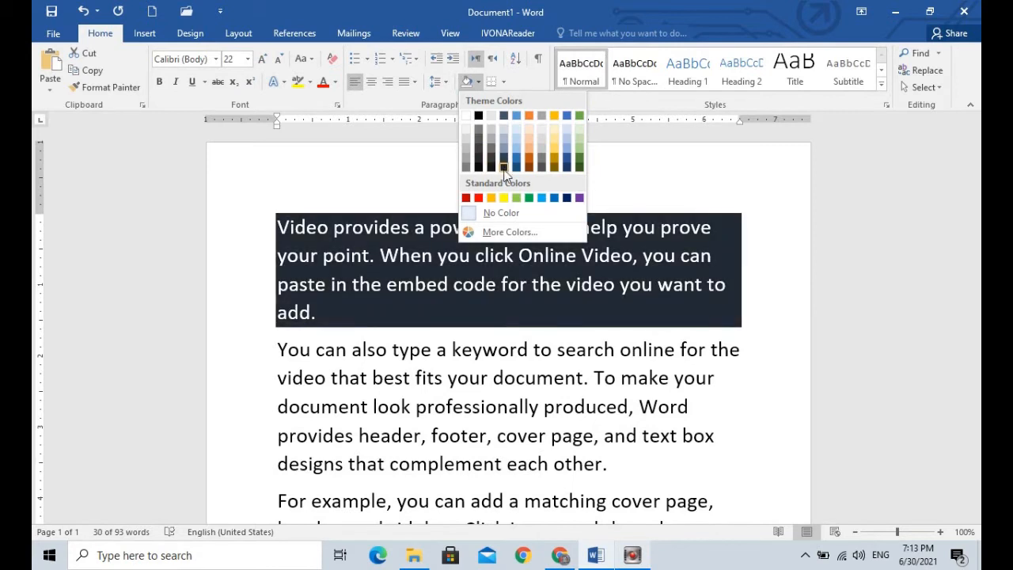
{"action": "left_click", "coordinate": [541, 199]}
{"action": "left_click", "coordinate": [481, 307]}
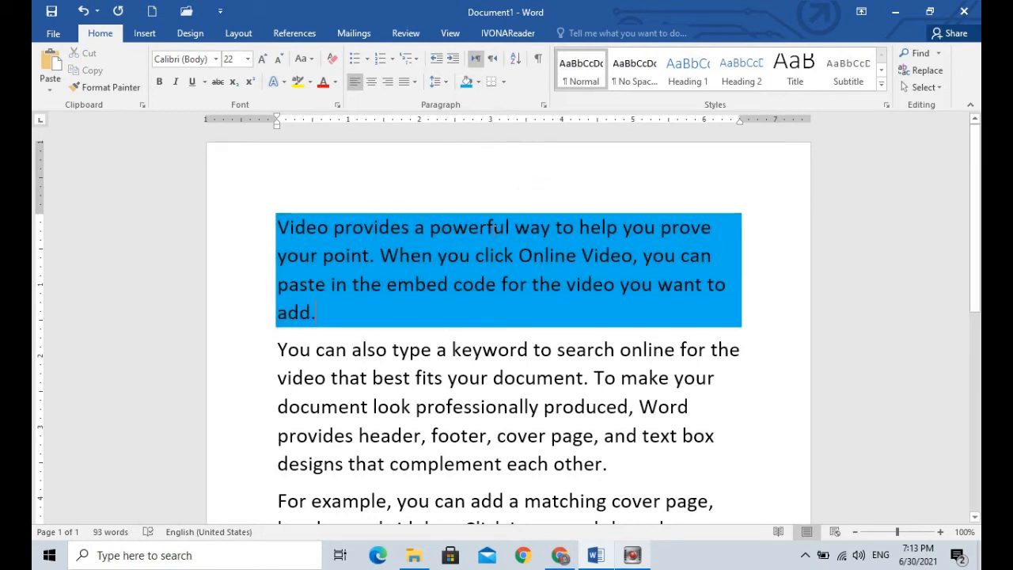
Step: Justify the second paragraph and apply yellow shading to it
{"action": "left_click_drag", "start_coordinate": [279, 354], "coordinate": [610, 464]}
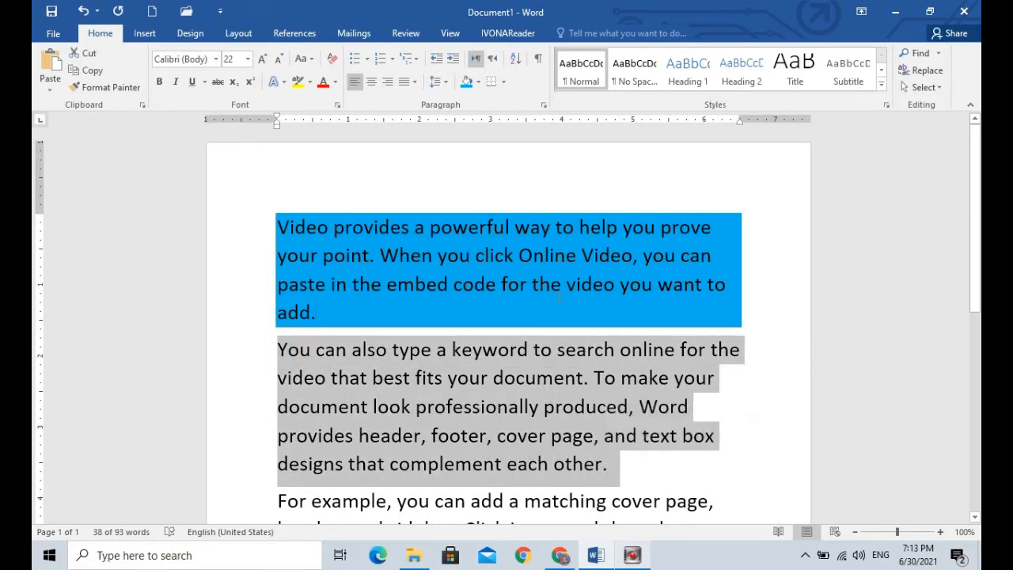
{"action": "left_click", "coordinate": [412, 81]}
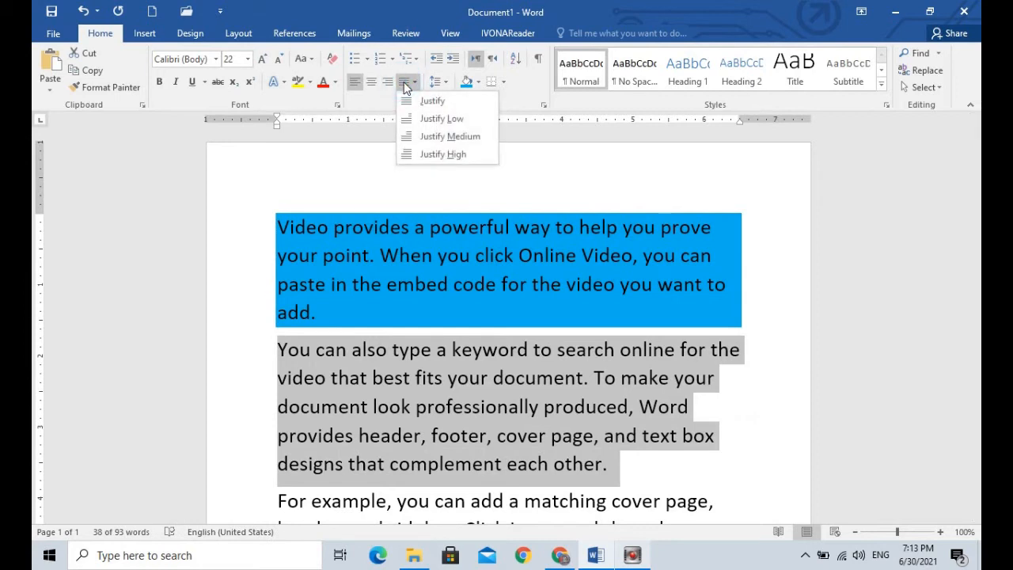
{"action": "left_click", "coordinate": [411, 100]}
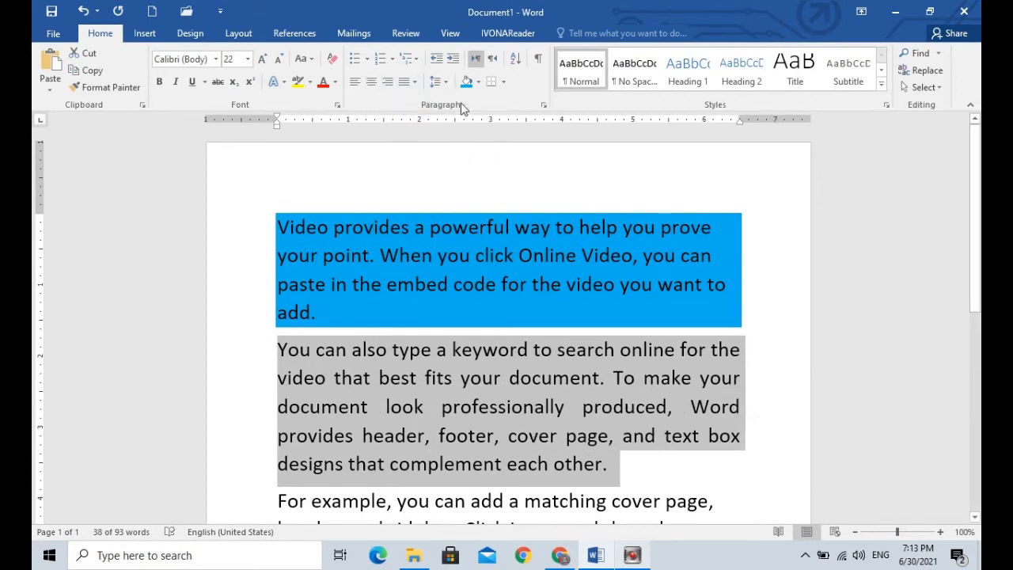
{"action": "left_click", "coordinate": [477, 81]}
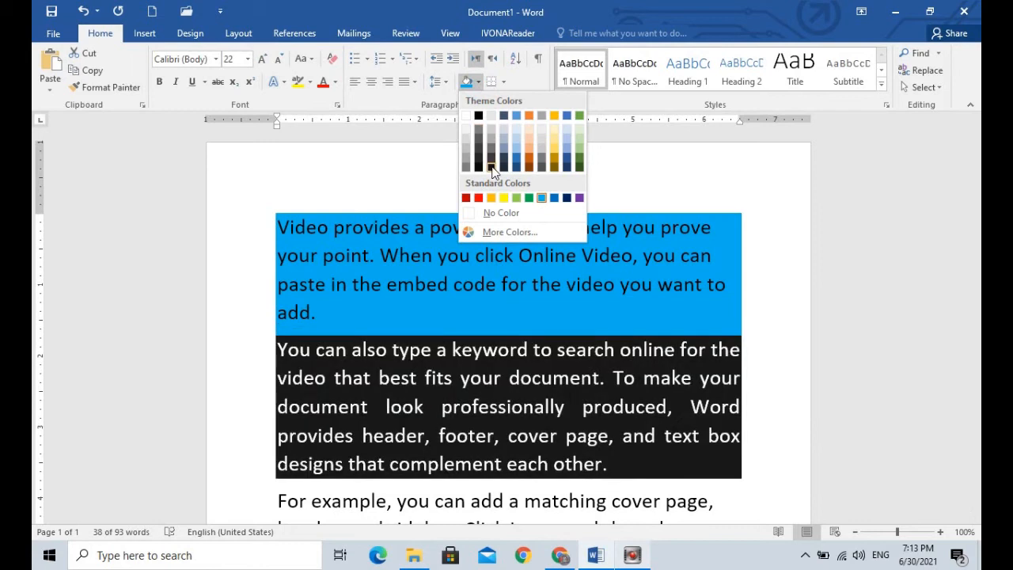
{"action": "left_click", "coordinate": [504, 198]}
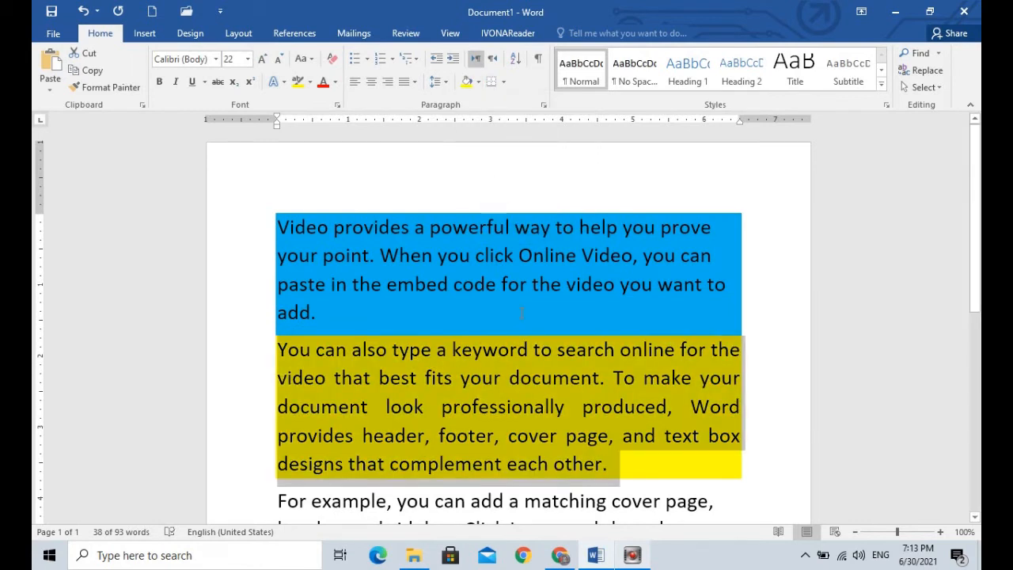
{"action": "left_click", "coordinate": [522, 314]}
Step: Justify the third paragraph, the one starting "For example, you can add a matching cover page"
{"action": "mouse_move", "coordinate": [976, 197]}
{"action": "left_mouse_down"}
{"action": "mouse_move", "coordinate": [976, 223]}
{"action": "mouse_move", "coordinate": [976, 201]}
{"action": "left_mouse_up"}
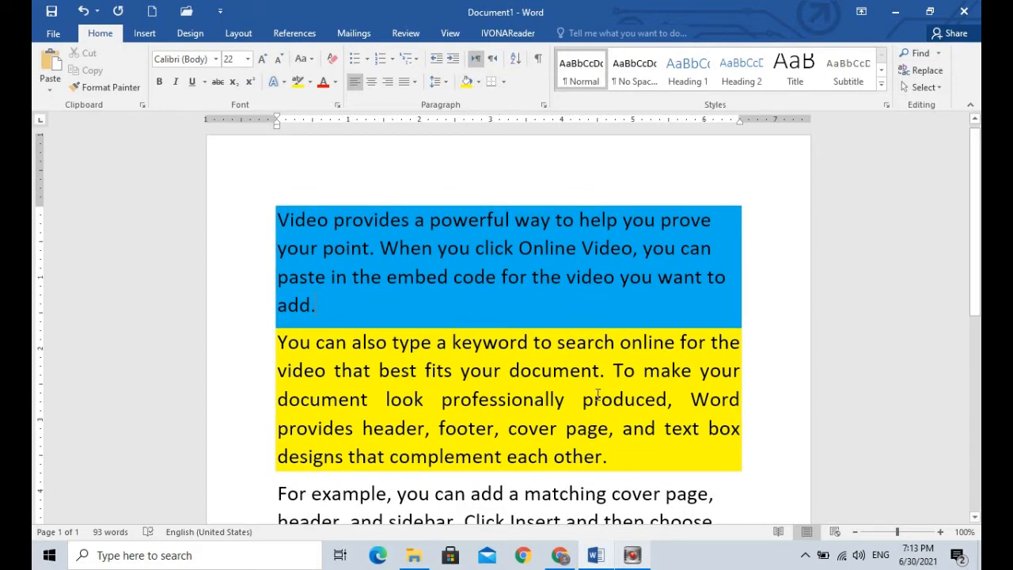
{"action": "scroll", "coordinate": [972, 262], "scroll_direction": "down", "scroll_amount": 3}
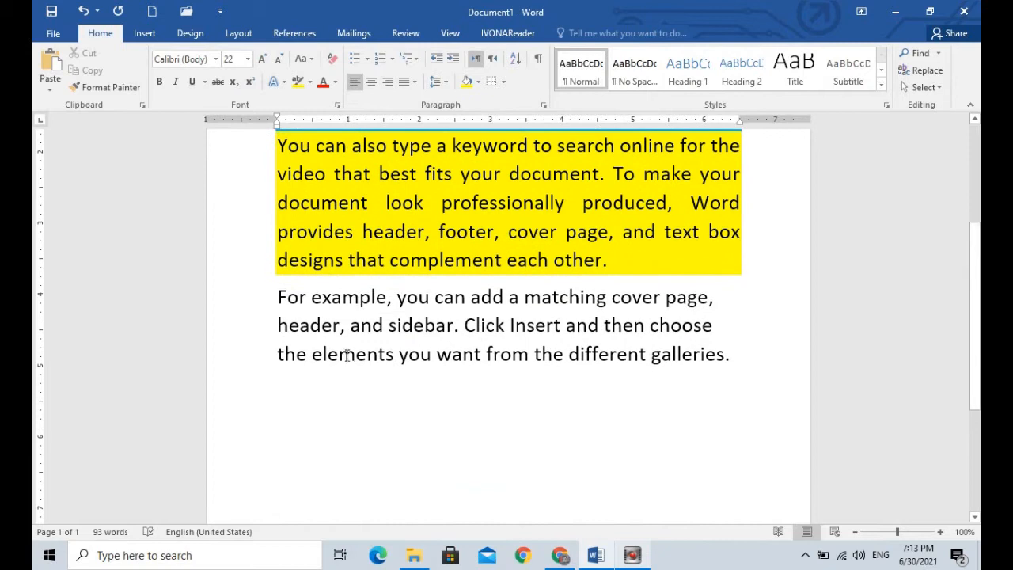
{"action": "left_click_drag", "start_coordinate": [269, 296], "coordinate": [727, 358]}
{"action": "left_click", "coordinate": [576, 326]}
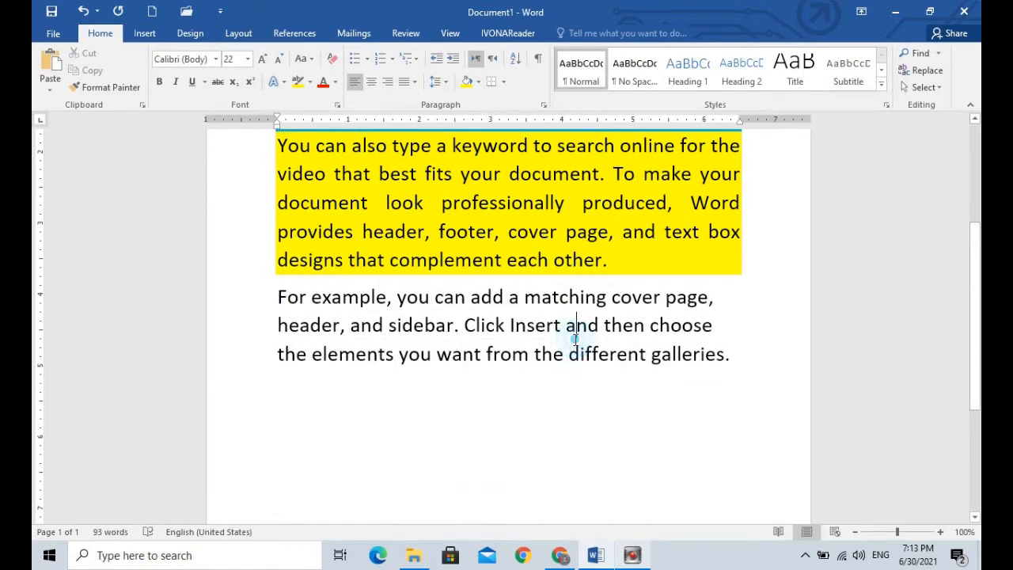
{"action": "triple_click", "coordinate": [516, 325]}
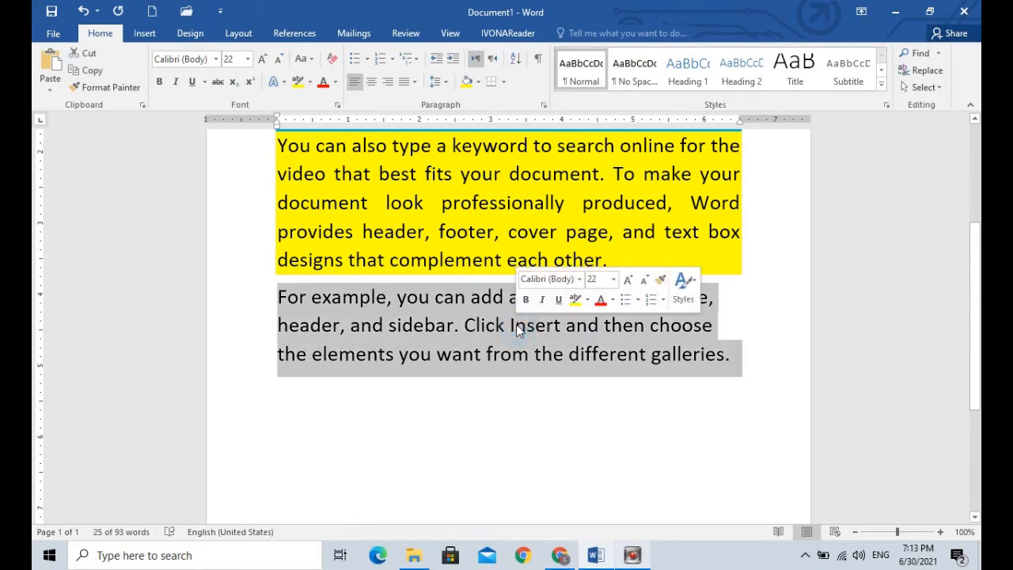
{"action": "left_click", "coordinate": [401, 82]}
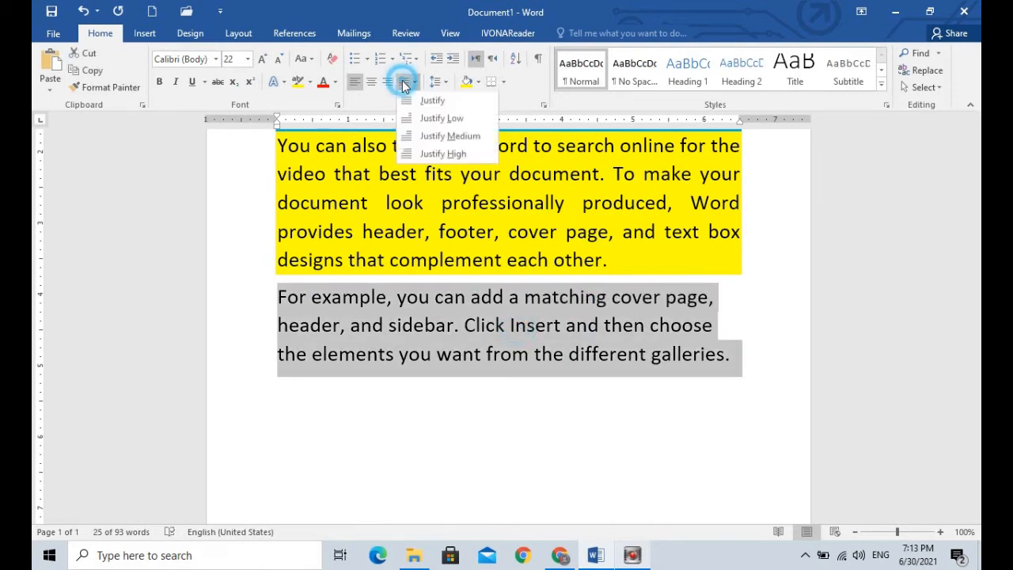
{"action": "left_click", "coordinate": [426, 101]}
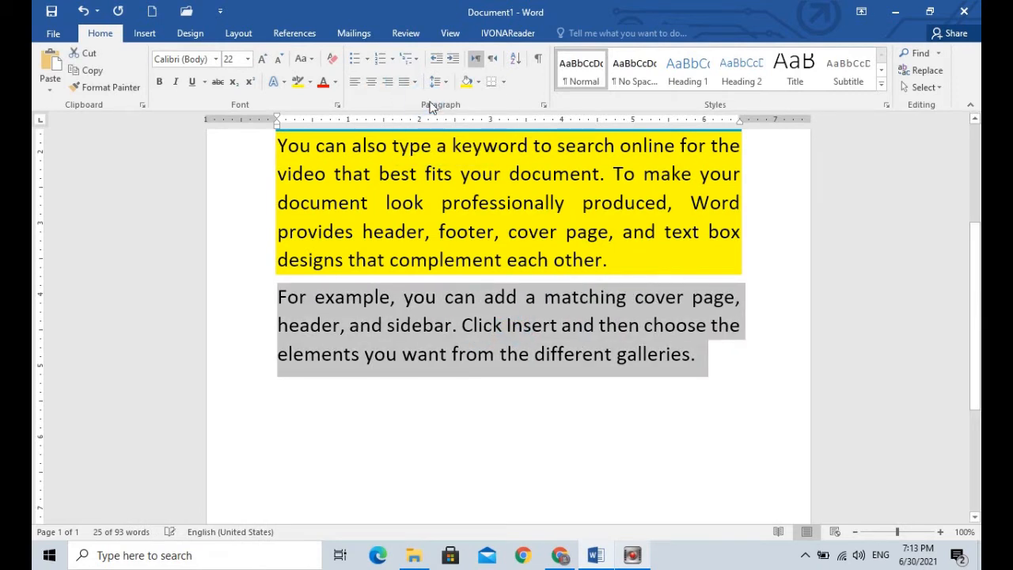
Step: Apply outside borders to the third paragraph
{"action": "left_click", "coordinate": [502, 82]}
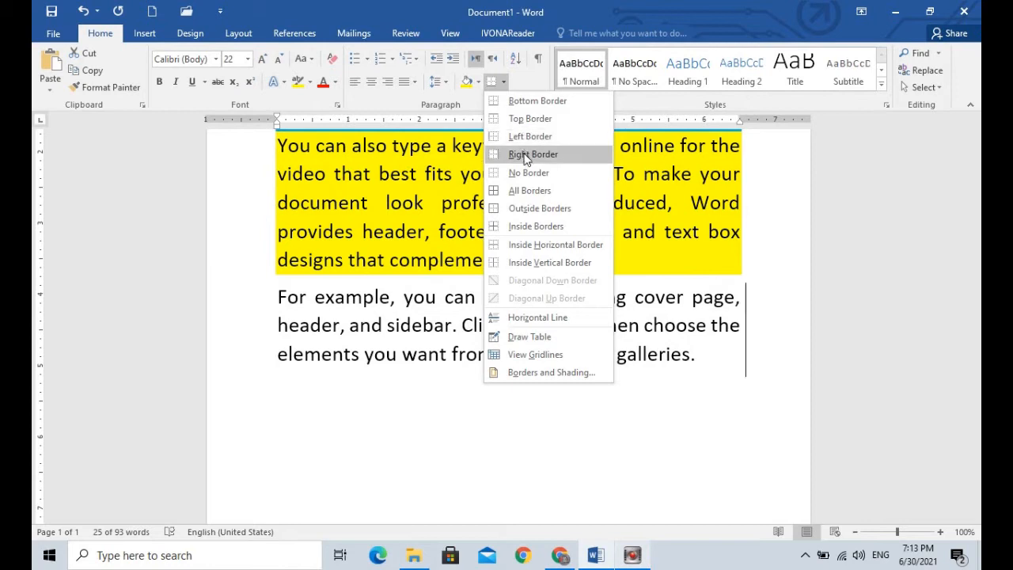
{"action": "left_click", "coordinate": [526, 208]}
{"action": "left_click", "coordinate": [477, 403]}
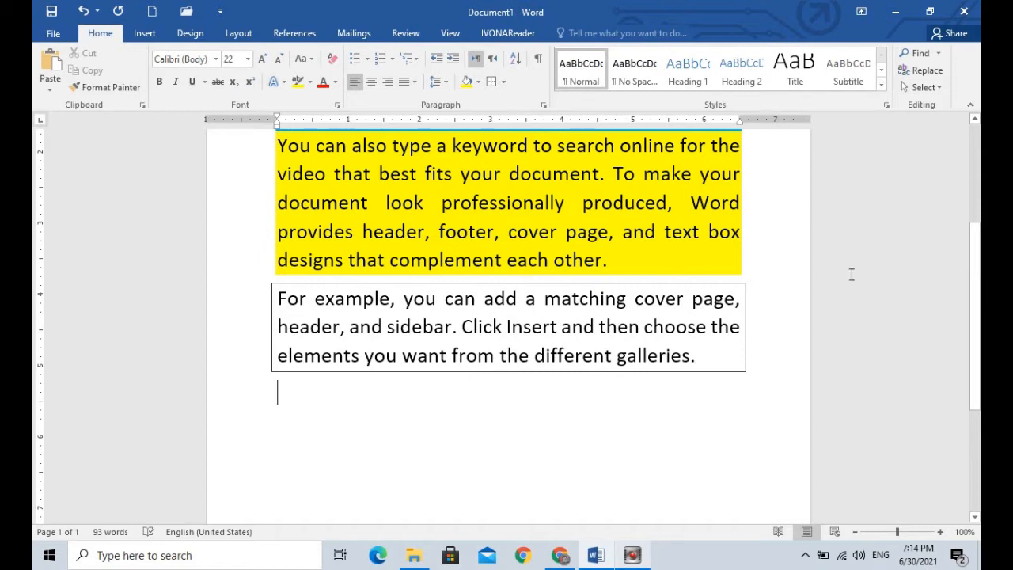
{"action": "scroll", "coordinate": [979, 300], "scroll_direction": "up", "scroll_amount": 2}
{"action": "scroll", "coordinate": [979, 303], "scroll_direction": "down", "scroll_amount": 2}
{"action": "scroll", "coordinate": [979, 305], "scroll_direction": "up", "scroll_amount": 4}
{"action": "scroll", "coordinate": [979, 308], "scroll_direction": "down", "scroll_amount": 3}
{"action": "scroll", "coordinate": [980, 310], "scroll_direction": "down", "scroll_amount": 1}
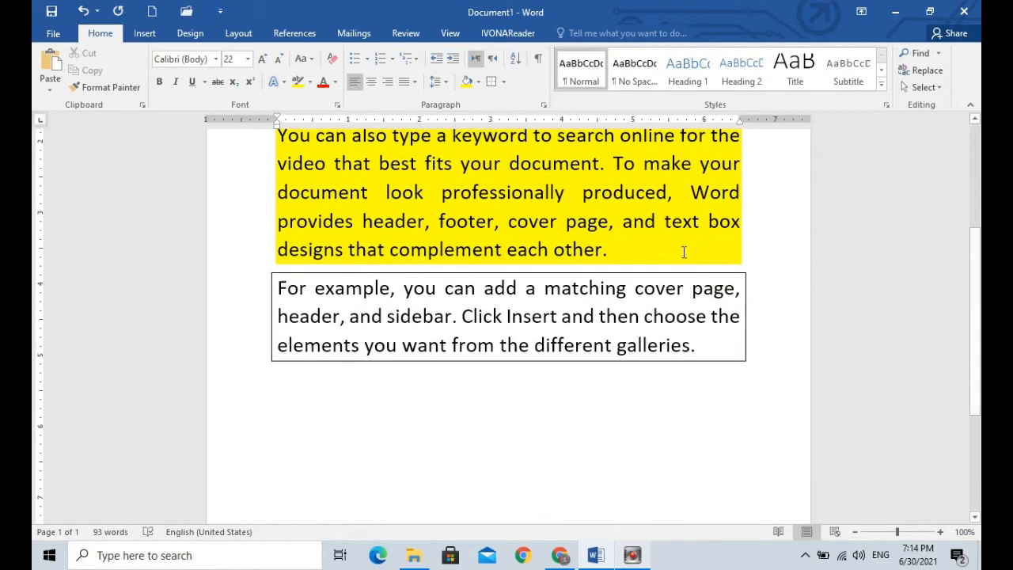
Step: Add the line "This is a demo text" below the bordered paragraph, leaving one empty paragraph between them
{"action": "left_click", "coordinate": [301, 386]}
{"action": "left_click_drag", "start_coordinate": [976, 275], "coordinate": [979, 386]}
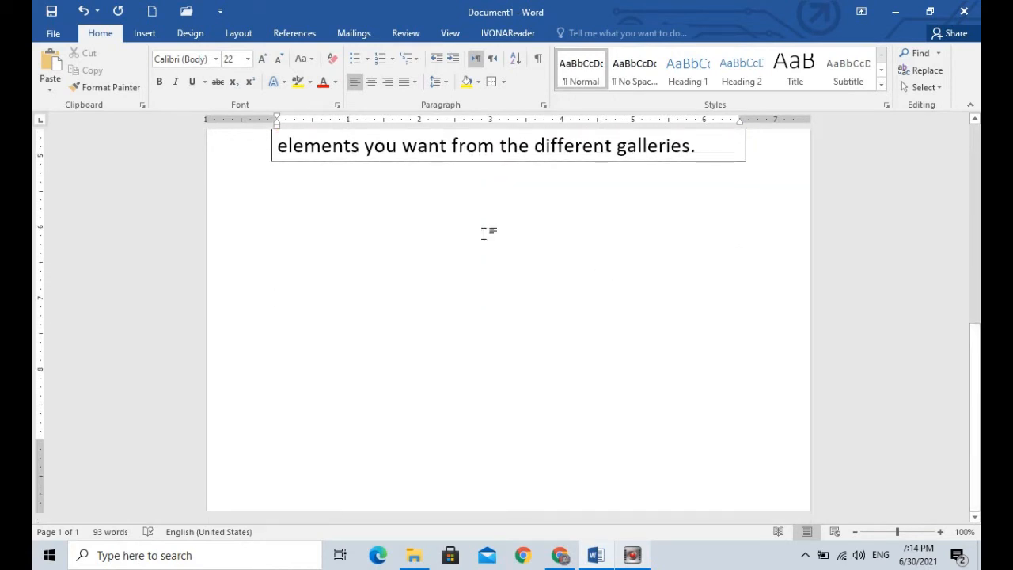
{"action": "type", "text": "tis"}
{"action": "key", "text": "BackSpace"}
{"action": "key", "text": "BackSpace"}
{"action": "key", "text": "BackSpace"}
{"action": "type", "text": "his "}
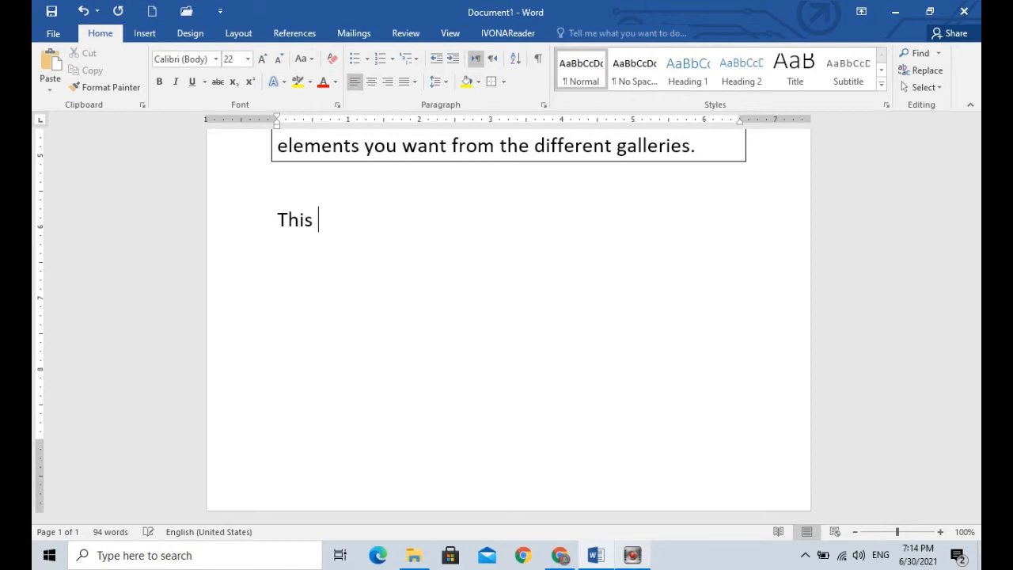
{"action": "type", "text": "is a demotext"}
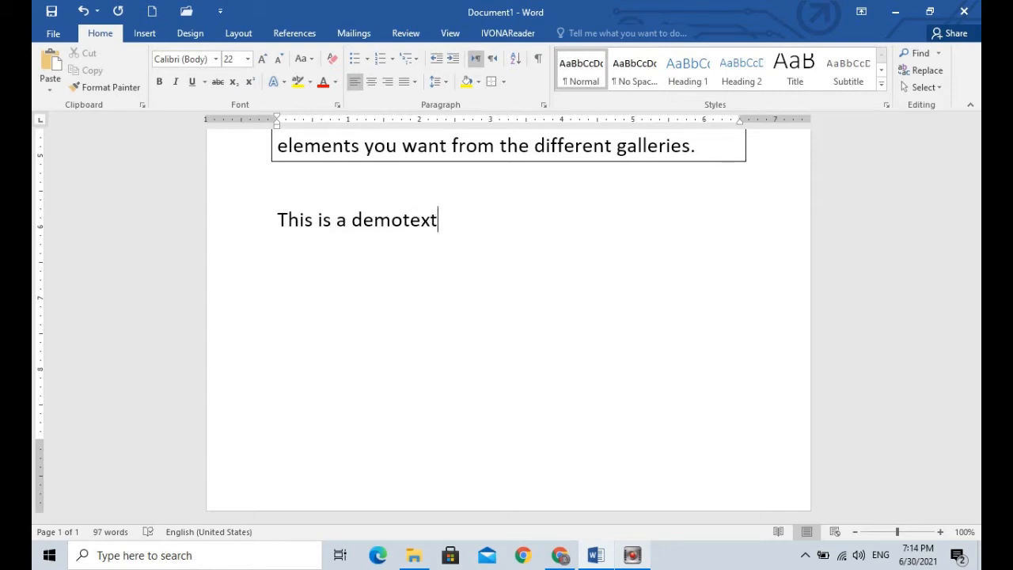
{"action": "key", "text": "Left"}
{"action": "key", "text": "Left"}
{"action": "key", "text": "Left"}
{"action": "key", "text": "Left"}
{"action": "key", "text": "Right"}
{"action": "key", "text": "Right"}
{"action": "key", "text": "Right"}
{"action": "key", "text": "Right"}
Step: Add a new paragraph "This is a demo text" with a line break before "demo text", keeping both lines in one paragraph
{"action": "type", "text": "This is a"}
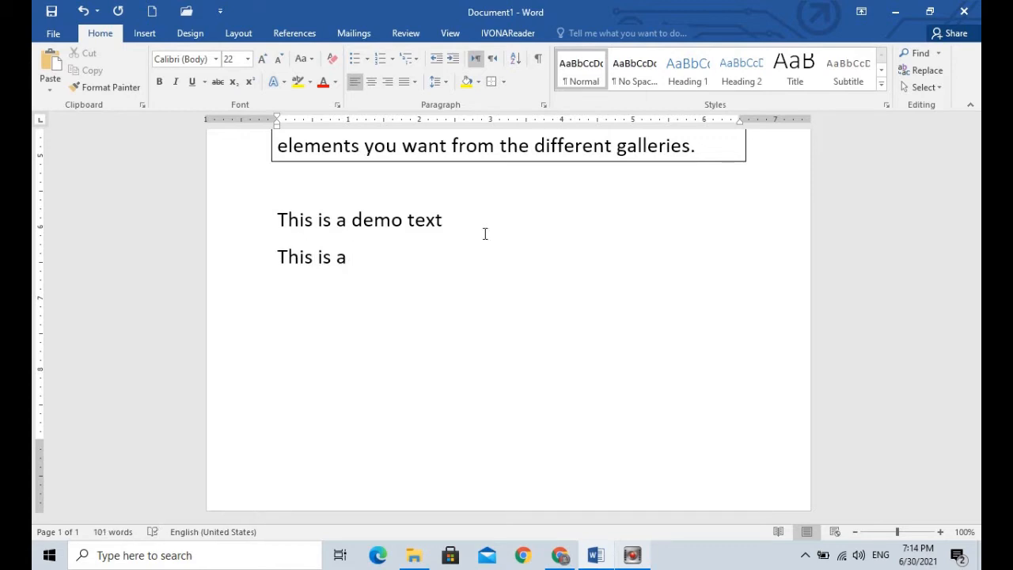
{"action": "key", "text": "Return"}
{"action": "type", "text": "demo text"}
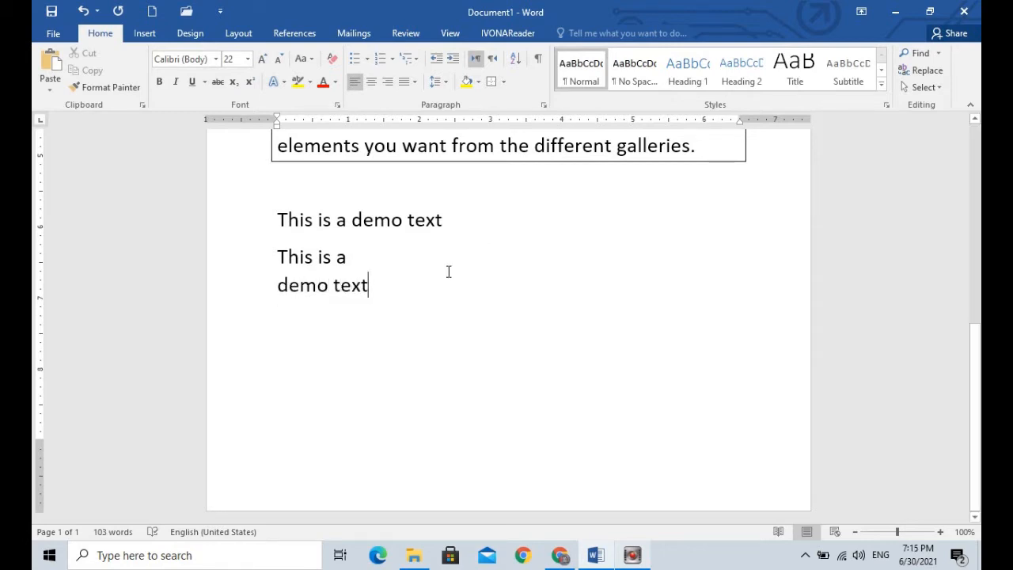
Step: Highlight the one-line demo paragraph and the two-line demo paragraph in turn to compare their line spacing
{"action": "left_click_drag", "start_coordinate": [270, 220], "coordinate": [446, 220]}
{"action": "left_click_drag", "start_coordinate": [273, 257], "coordinate": [365, 297]}
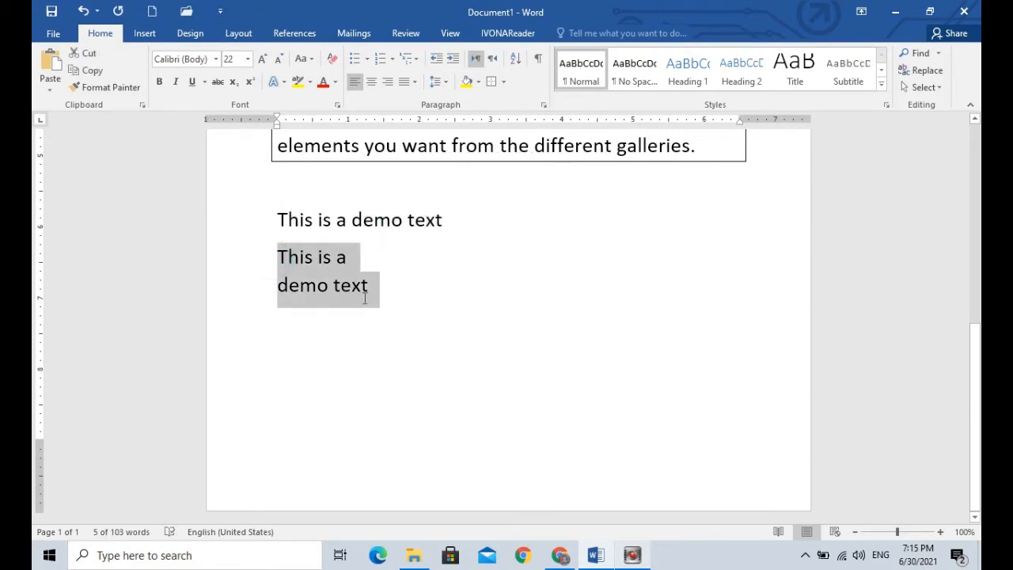
{"action": "left_click", "coordinate": [429, 316]}
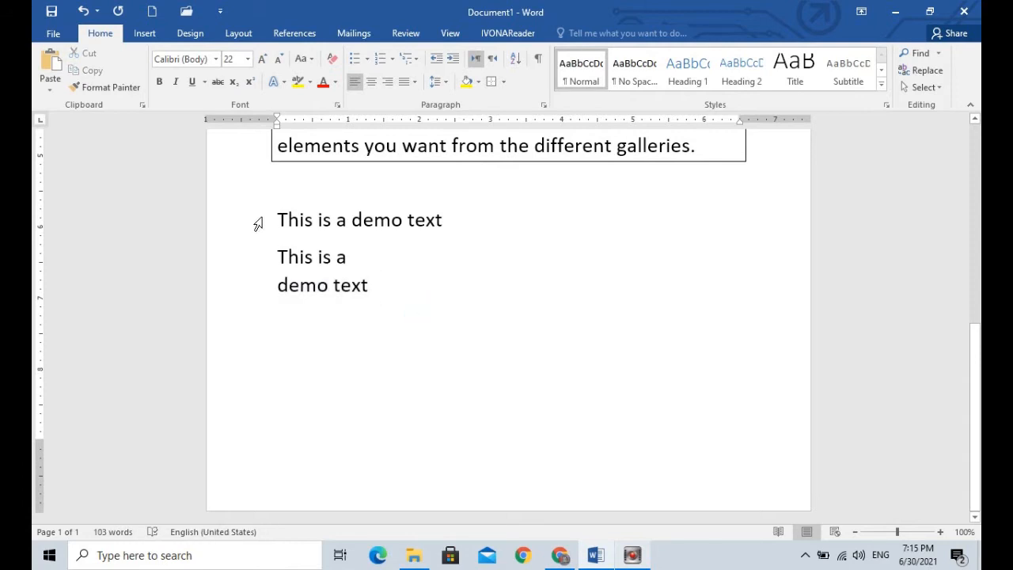
Step: Show the document's formatting marks and examine the paragraph and line break symbols in the two demo paragraphs
{"action": "left_click", "coordinate": [974, 356]}
{"action": "left_click_drag", "start_coordinate": [975, 356], "coordinate": [967, 208]}
{"action": "left_click_drag", "start_coordinate": [971, 230], "coordinate": [971, 188]}
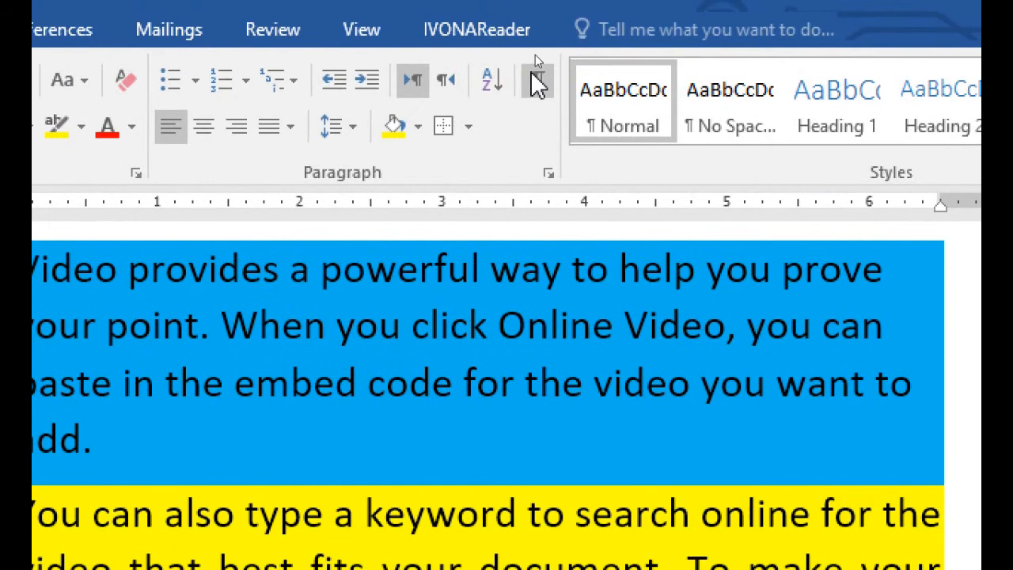
{"action": "left_click", "coordinate": [539, 79]}
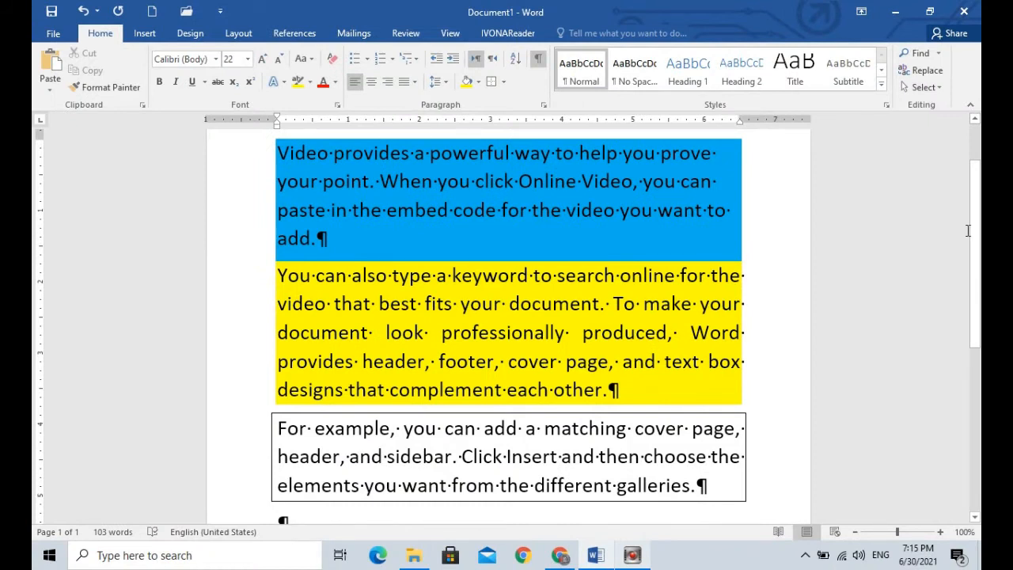
{"action": "scroll", "coordinate": [967, 230], "scroll_direction": "down", "scroll_amount": 5}
{"action": "left_click_drag", "start_coordinate": [980, 331], "coordinate": [980, 347]}
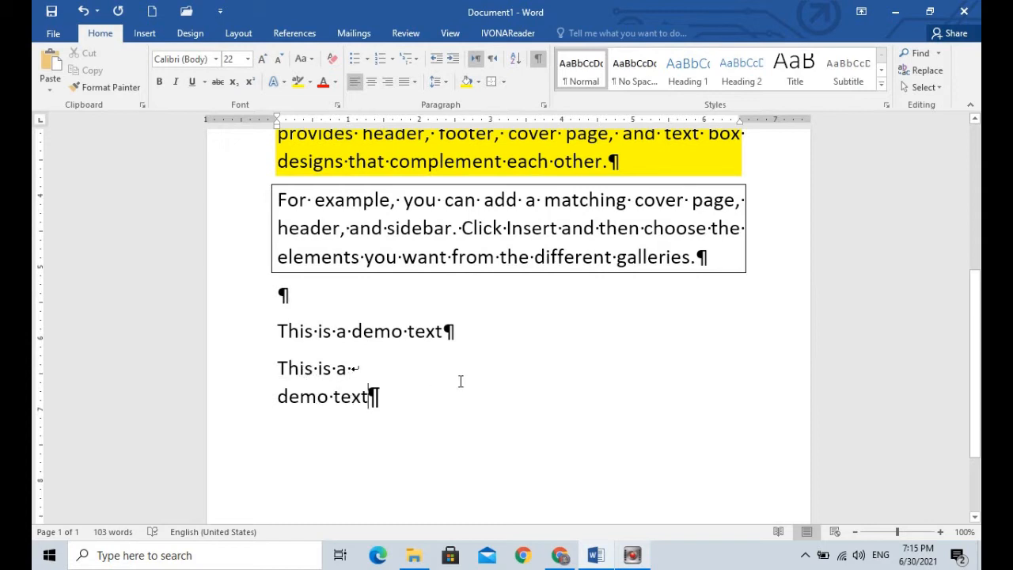
{"action": "left_click_drag", "start_coordinate": [278, 371], "coordinate": [391, 401]}
{"action": "left_click_drag", "start_coordinate": [276, 332], "coordinate": [460, 323]}
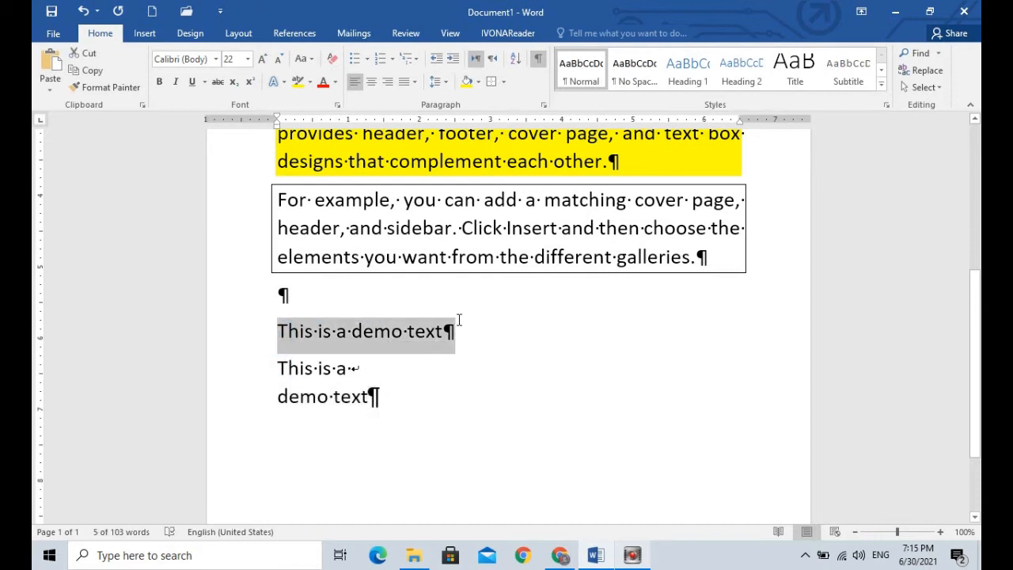
{"action": "left_click", "coordinate": [457, 370]}
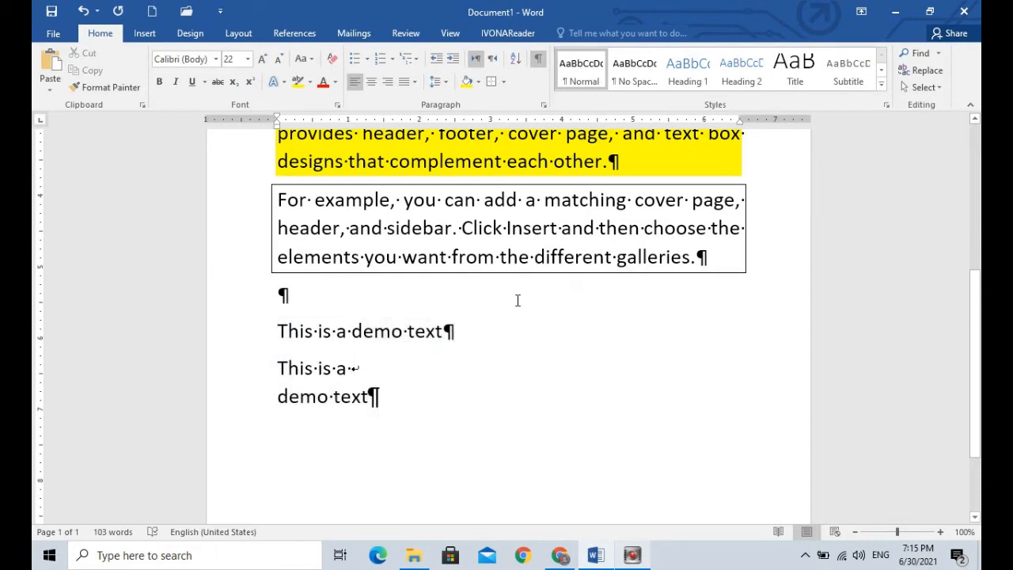
Step: Hide the paragraph marks and other formatting symbols throughout the document
{"action": "left_click", "coordinate": [538, 60]}
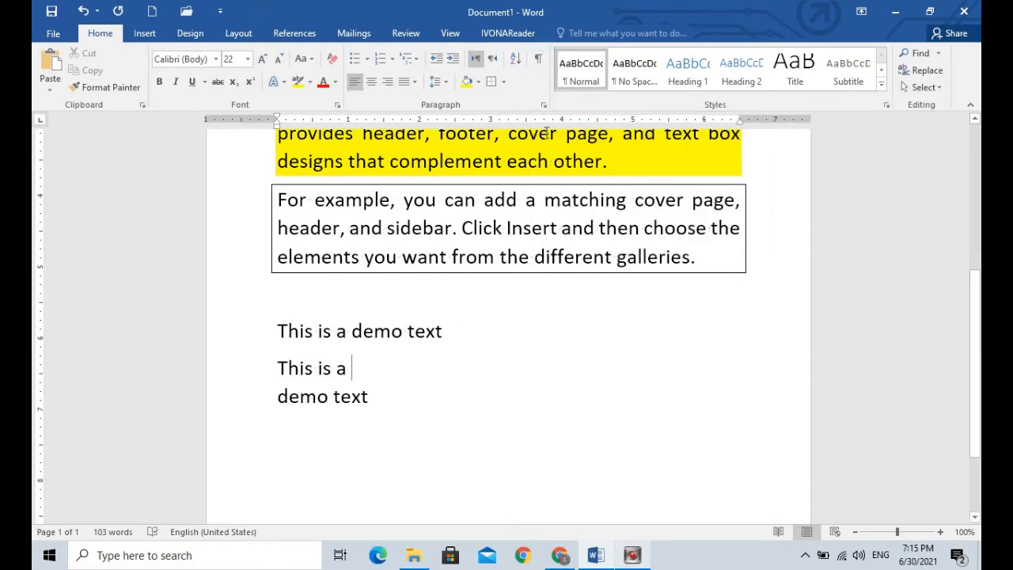
{"action": "left_click_drag", "start_coordinate": [975, 315], "coordinate": [979, 293]}
{"action": "scroll", "coordinate": [980, 294], "scroll_direction": "down", "scroll_amount": 2}
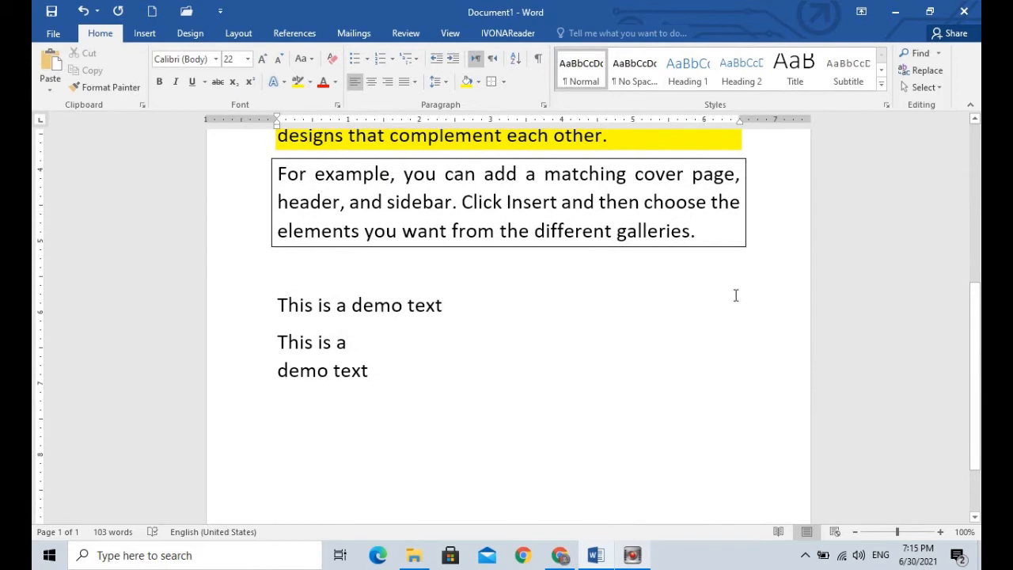
Step: Remove the background shading from the first and second paragraphs by setting it to No Color
{"action": "left_click_drag", "start_coordinate": [980, 316], "coordinate": [975, 157]}
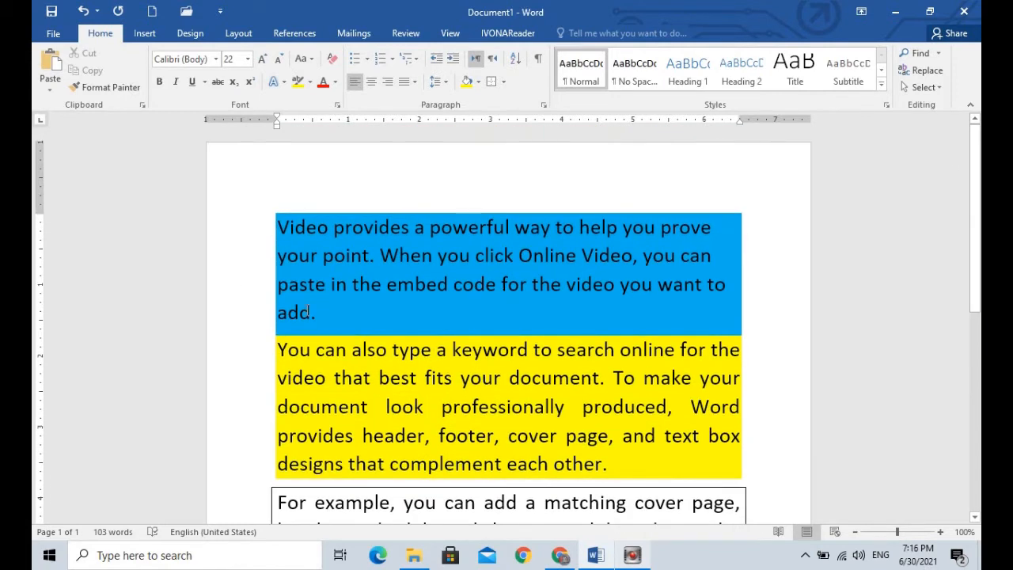
{"action": "left_click_drag", "start_coordinate": [247, 223], "coordinate": [761, 468]}
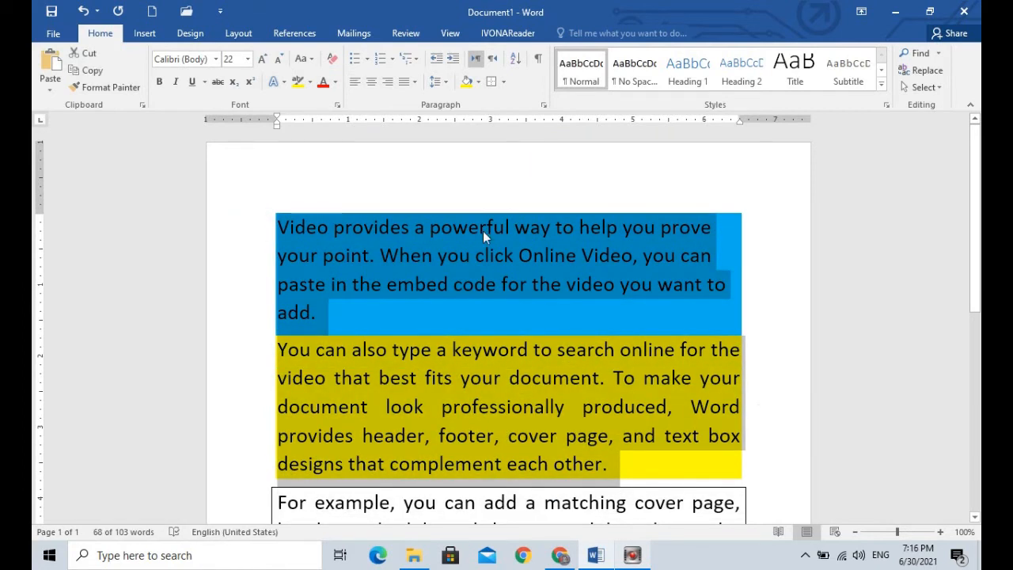
{"action": "left_click", "coordinate": [478, 82]}
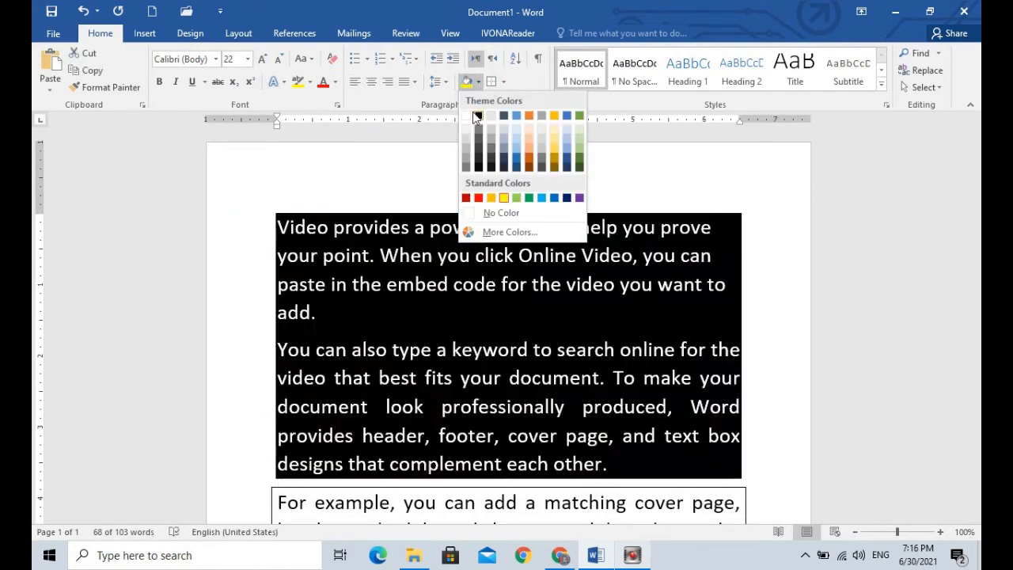
{"action": "left_click", "coordinate": [499, 212]}
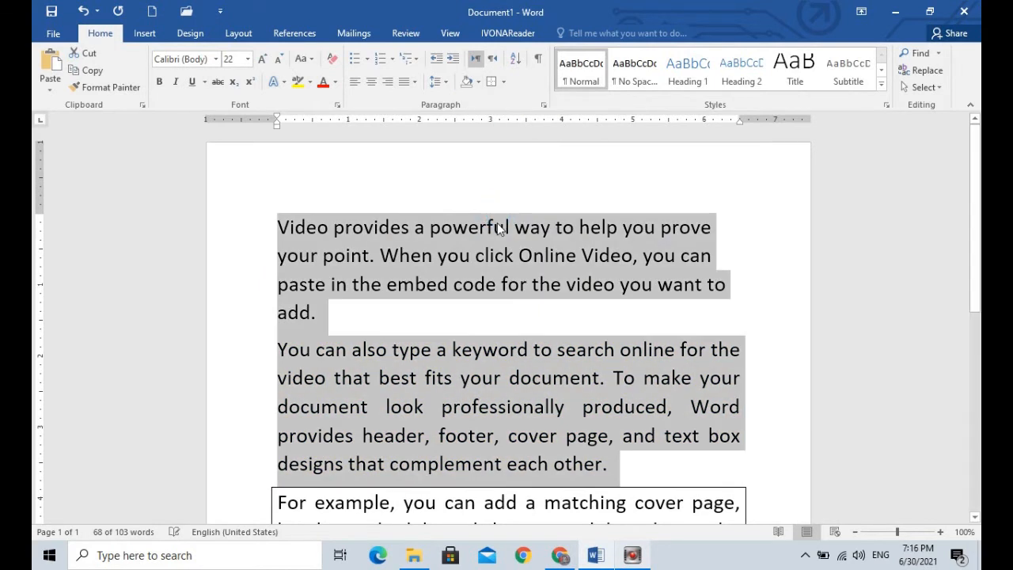
{"action": "left_click", "coordinate": [456, 332]}
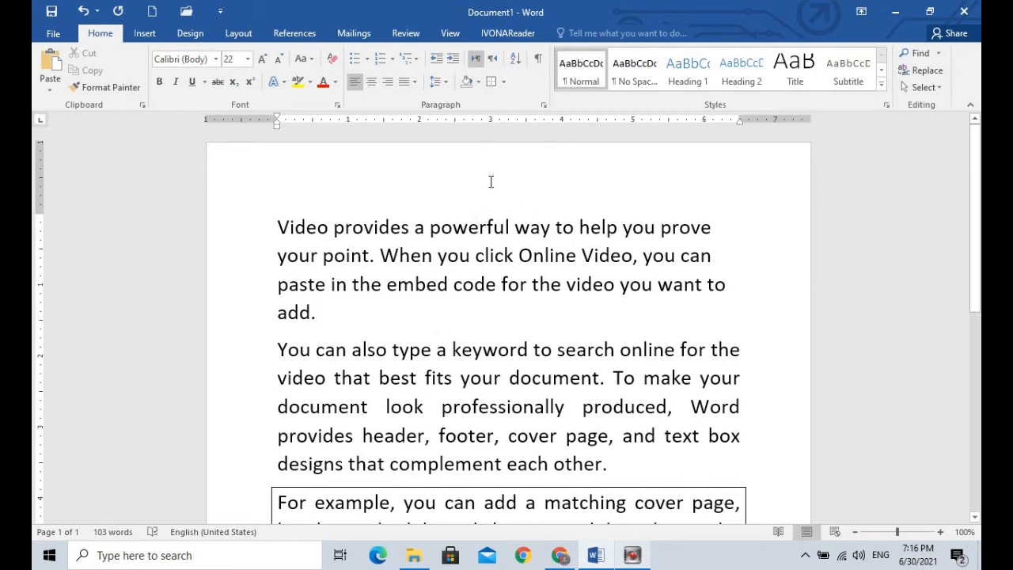
Step: Select a rectangular block of text from "powerful" in the first line down through the second paragraph, and clear the selection
{"action": "left_click_drag", "start_coordinate": [480, 179], "coordinate": [620, 194]}
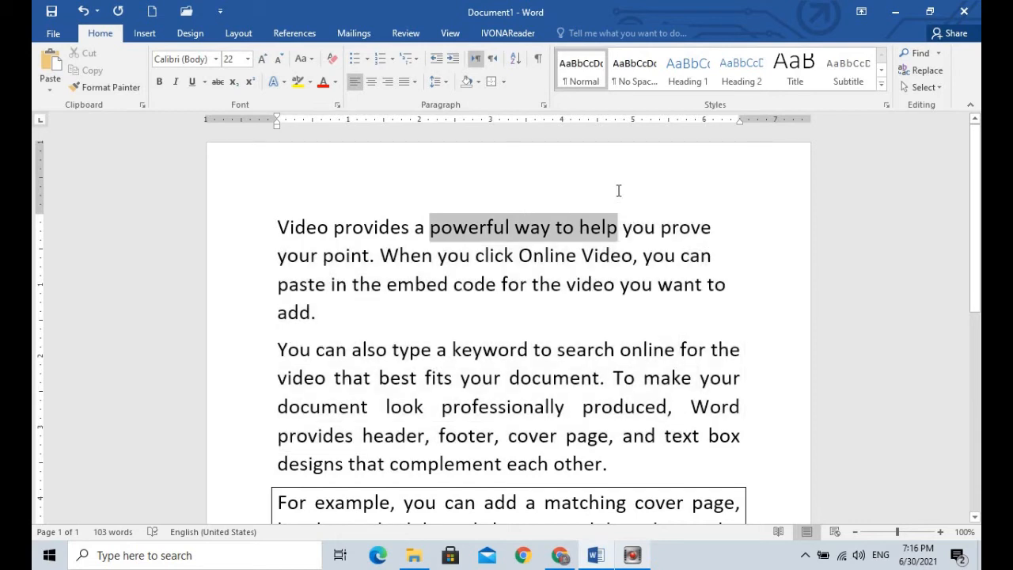
{"action": "left_click", "coordinate": [488, 203]}
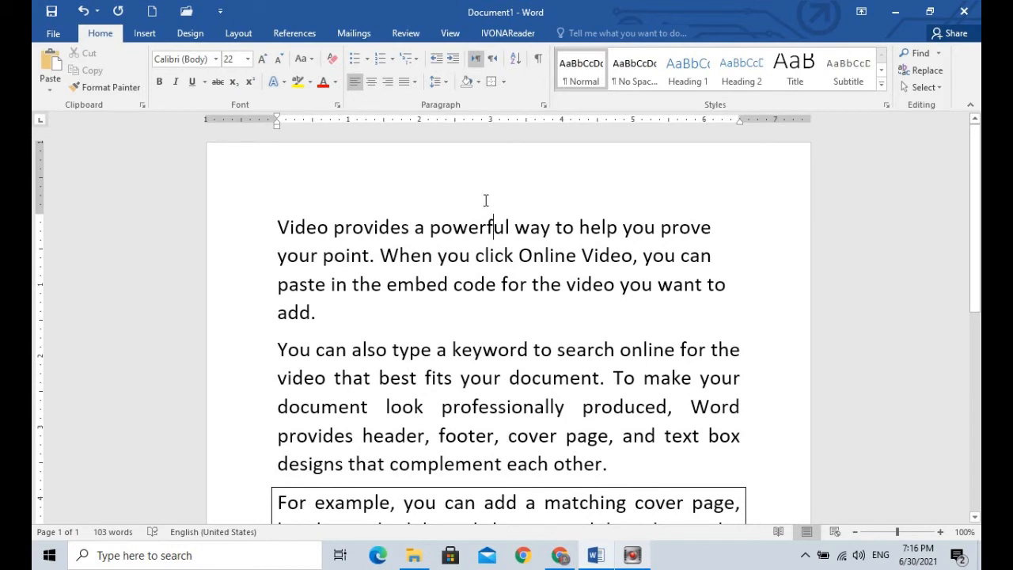
{"action": "left_click_drag", "start_coordinate": [486, 213], "coordinate": [748, 454]}
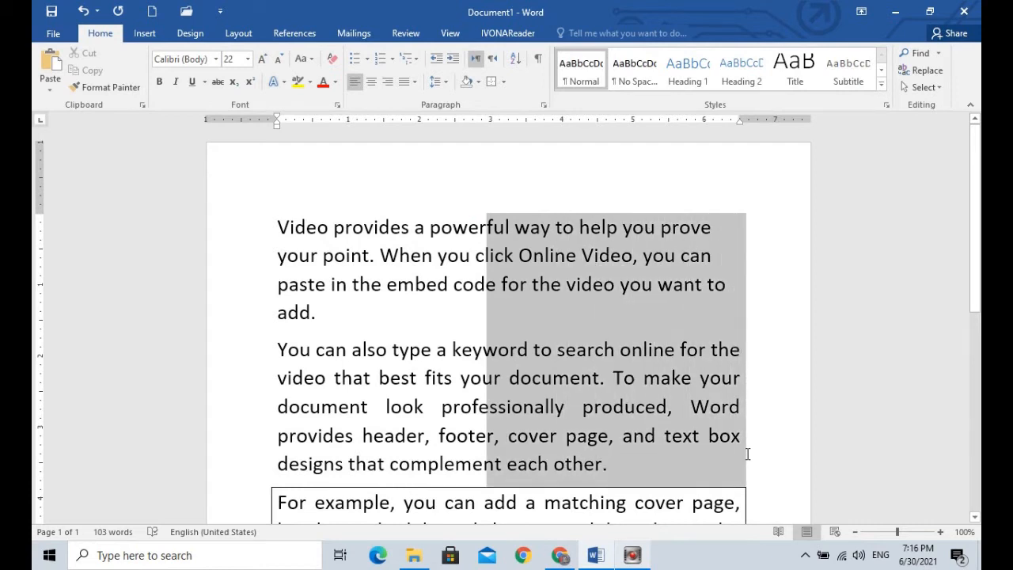
{"action": "left_click_drag", "start_coordinate": [747, 454], "coordinate": [748, 454]}
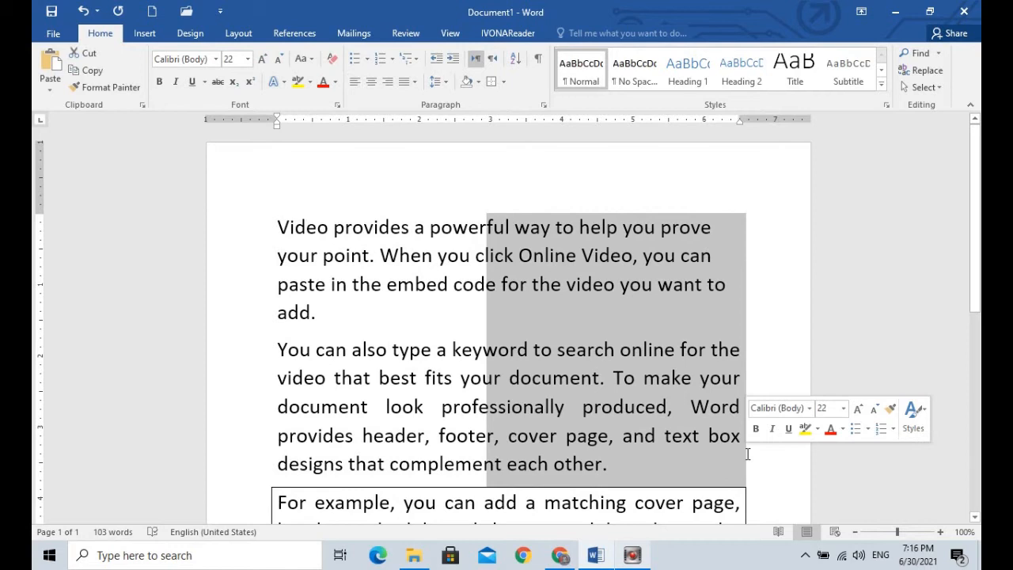
{"action": "mouse_move", "coordinate": [976, 266]}
{"action": "left_mouse_down"}
{"action": "mouse_move", "coordinate": [979, 325]}
{"action": "mouse_move", "coordinate": [971, 269]}
{"action": "left_mouse_up"}
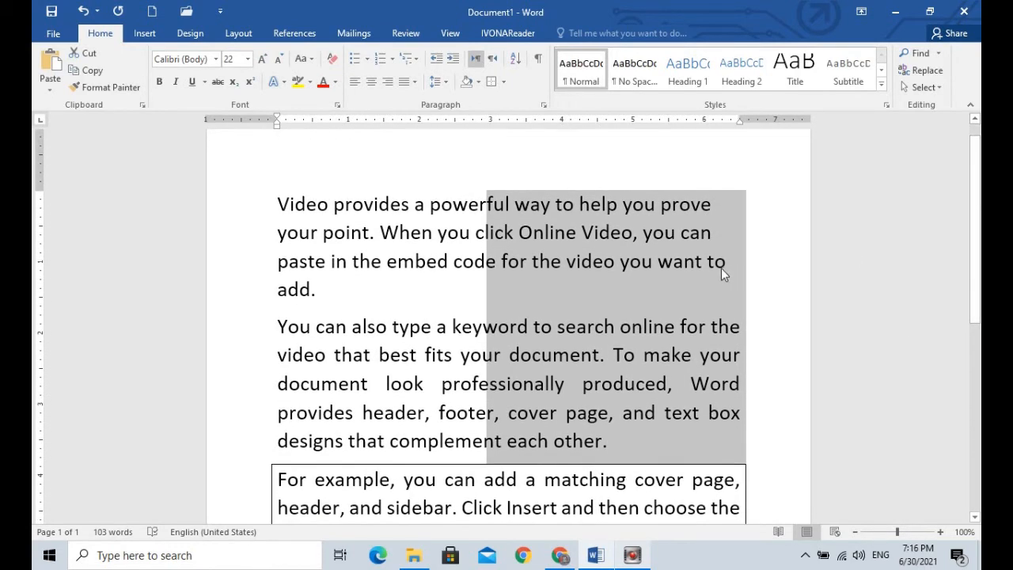
{"action": "left_click", "coordinate": [479, 282]}
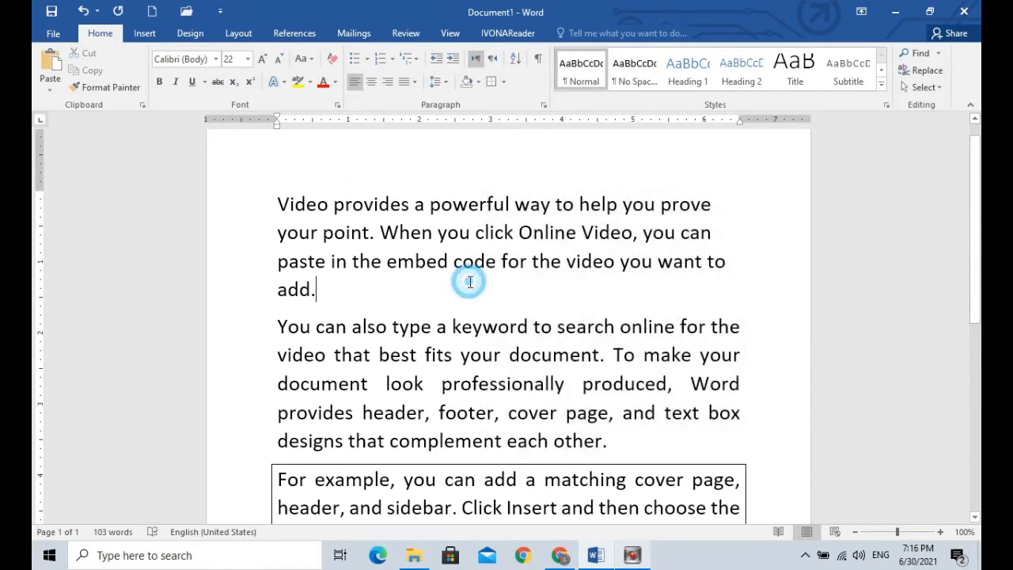
Step: Select a rectangular block of text from "way" in the first line down through the second paragraph and color it red
{"action": "left_click_drag", "start_coordinate": [343, 200], "coordinate": [620, 447]}
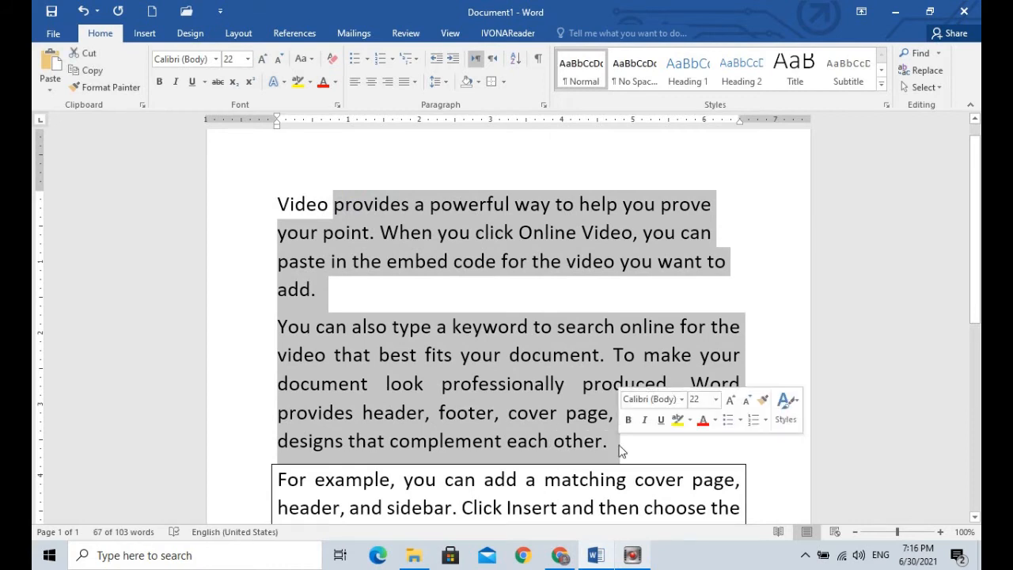
{"action": "left_click", "coordinate": [523, 166]}
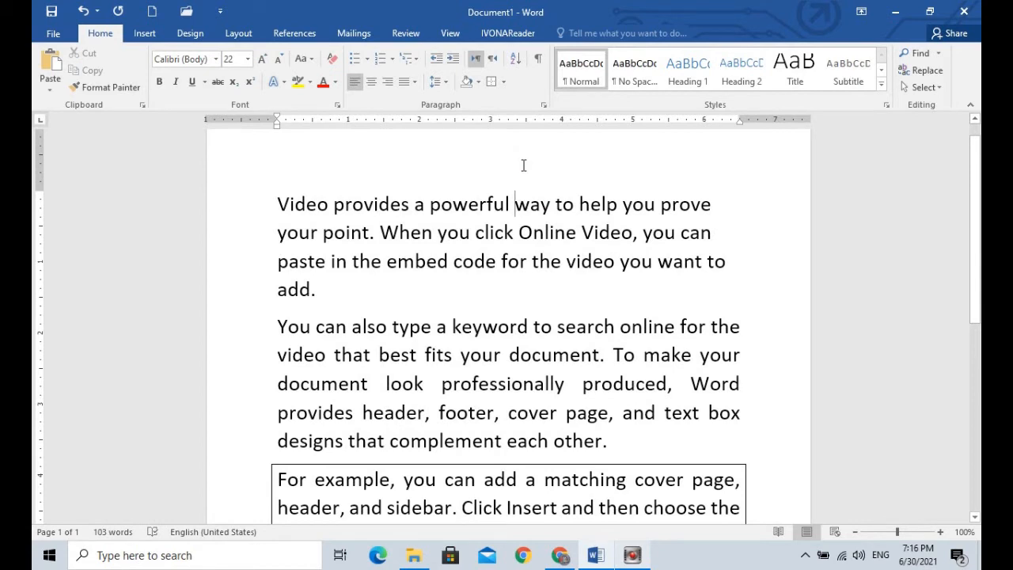
{"action": "left_click_drag", "start_coordinate": [522, 168], "coordinate": [745, 429]}
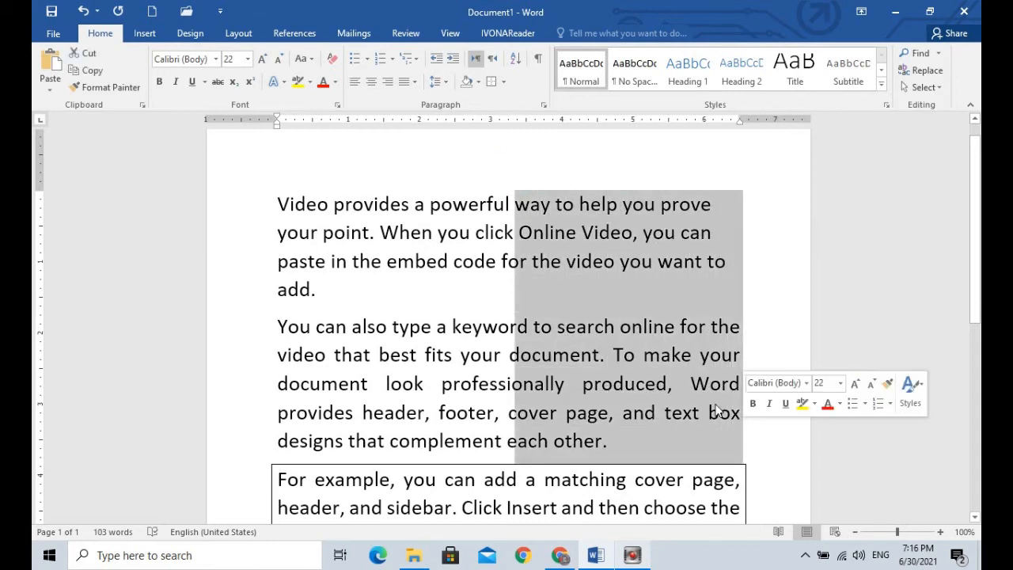
{"action": "left_click", "coordinate": [326, 86]}
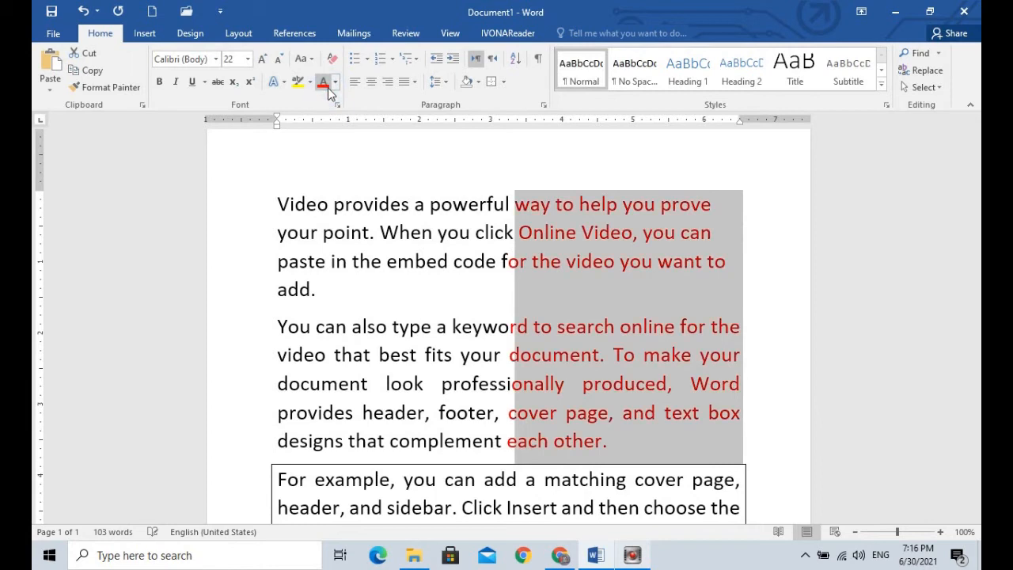
{"action": "left_click", "coordinate": [565, 182]}
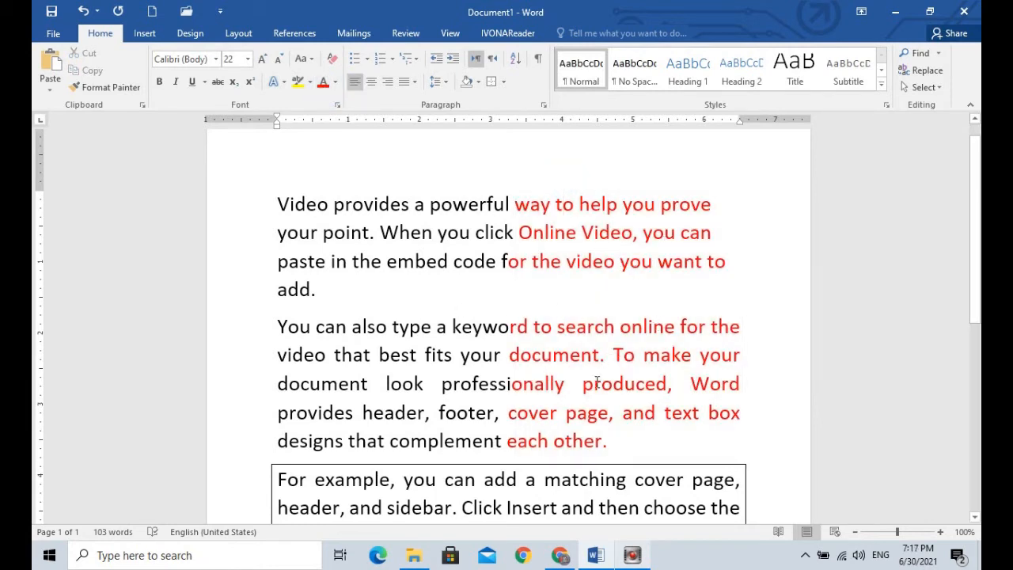
Step: Delete the demo text below the bordered paragraph
{"action": "left_click", "coordinate": [975, 266]}
{"action": "left_click_drag", "start_coordinate": [979, 277], "coordinate": [940, 376]}
{"action": "left_click_drag", "start_coordinate": [278, 380], "coordinate": [401, 466]}
{"action": "key", "text": "Delete"}
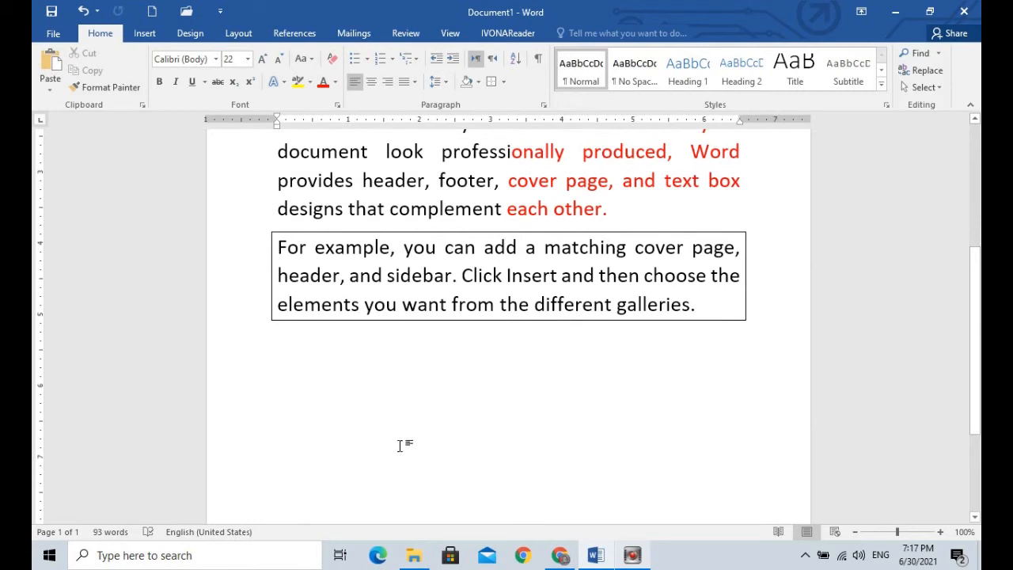
Step: Look through the available numbering formats and bullet symbols for the empty line below the bordered paragraph, without applying any
{"action": "left_click_drag", "start_coordinate": [978, 308], "coordinate": [975, 379]}
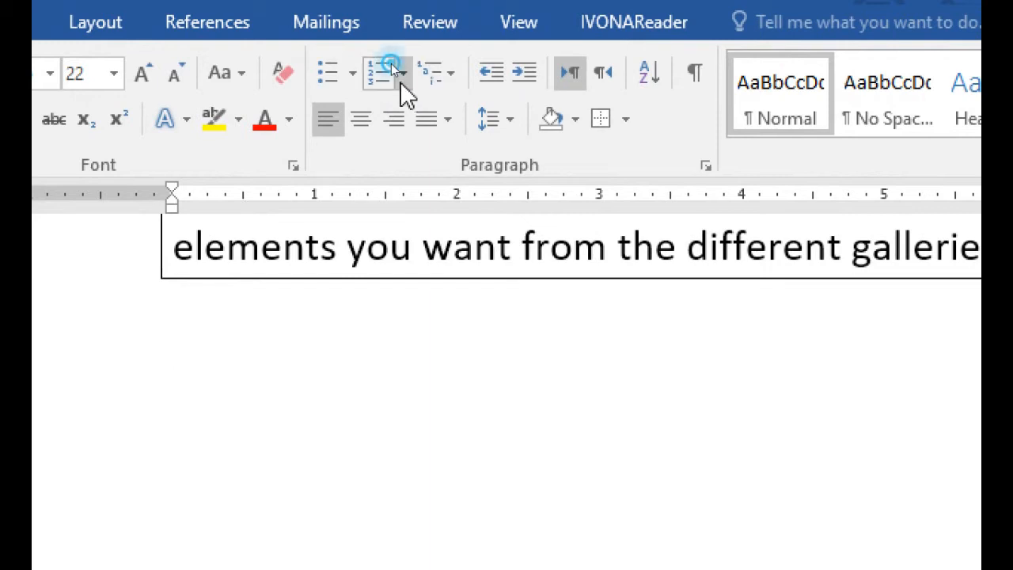
{"action": "left_click", "coordinate": [400, 79]}
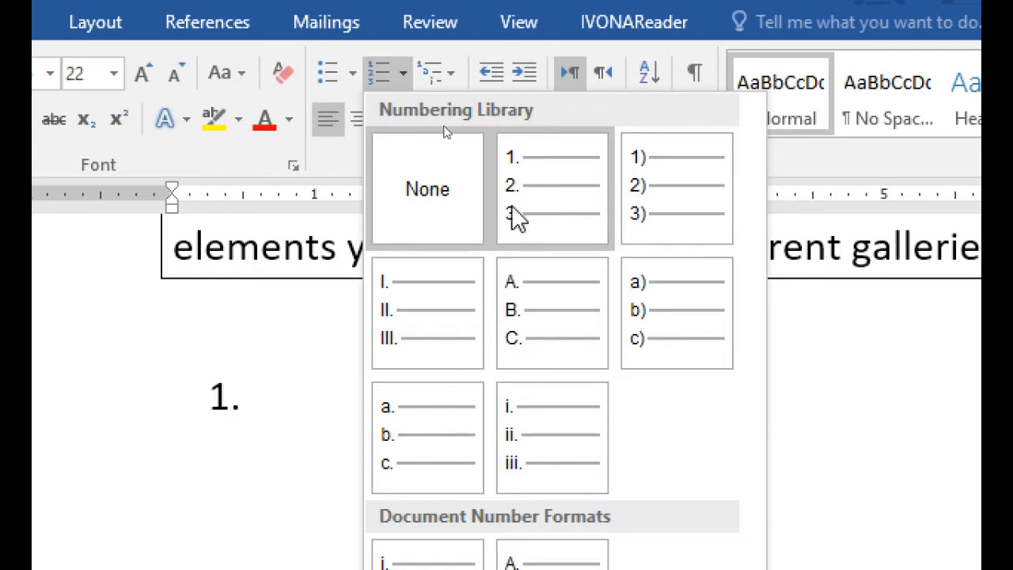
{"action": "left_click", "coordinate": [309, 368]}
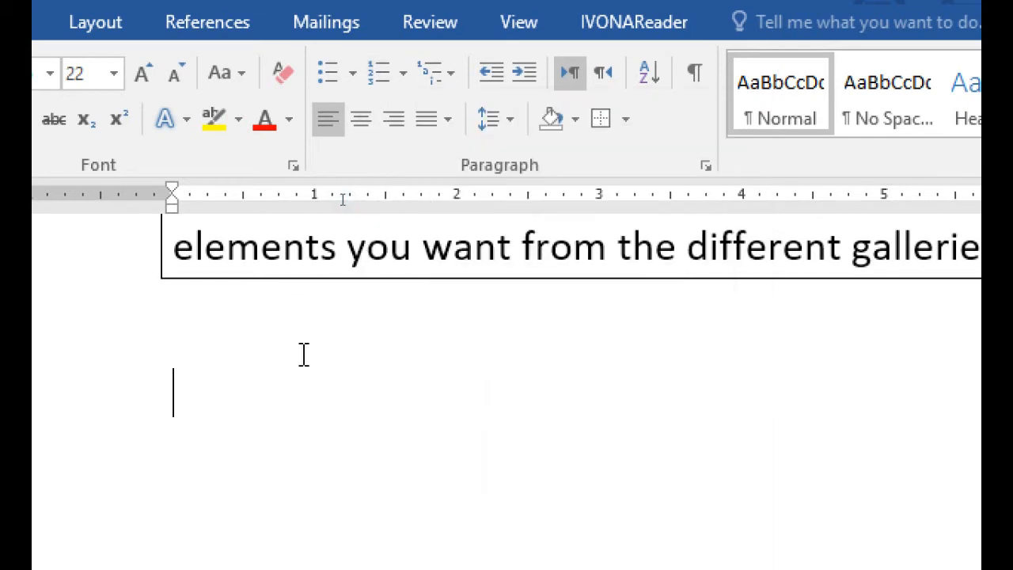
{"action": "left_click", "coordinate": [349, 121]}
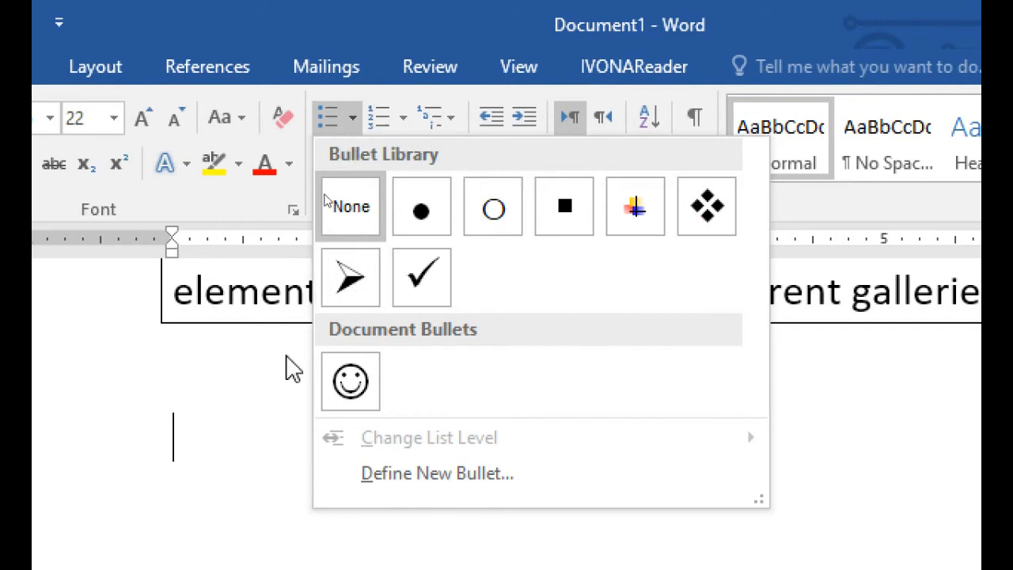
{"action": "left_click", "coordinate": [306, 214]}
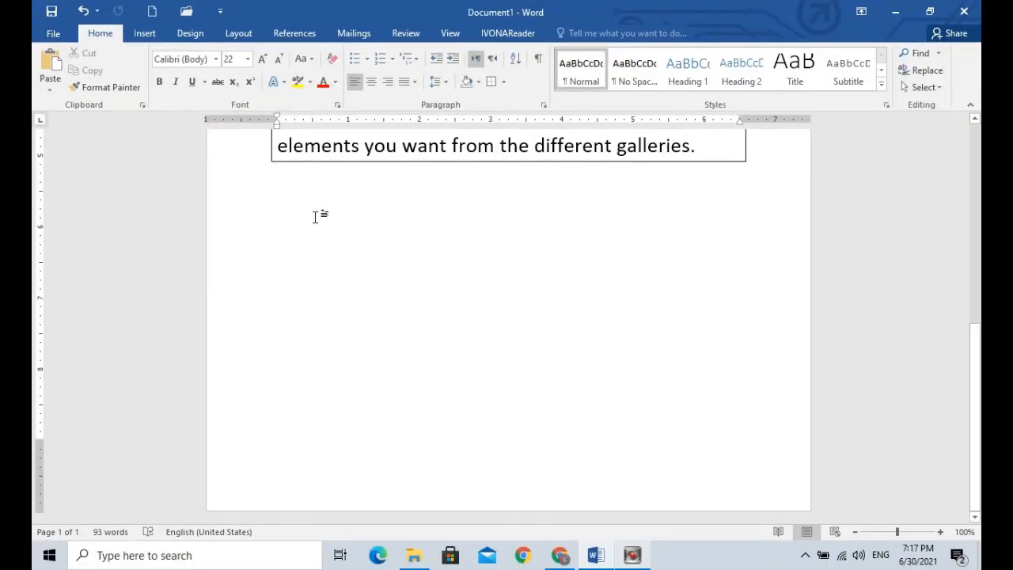
Step: Enter the heading "List of fruits" and start a 1., 2., 3. numbered list under it with Apple as the first item
{"action": "type", "text": "li"}
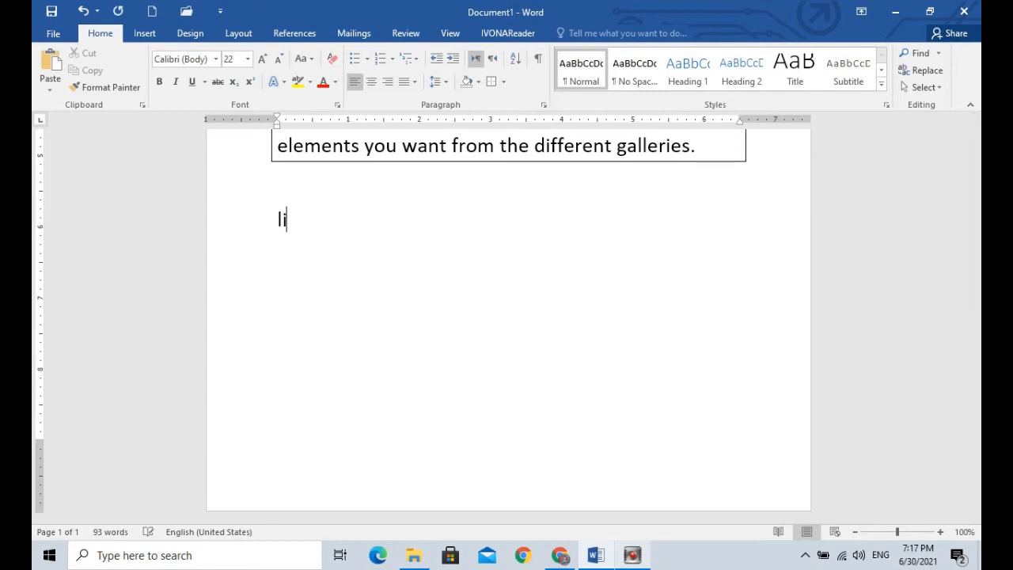
{"action": "type", "text": "st of fruits"}
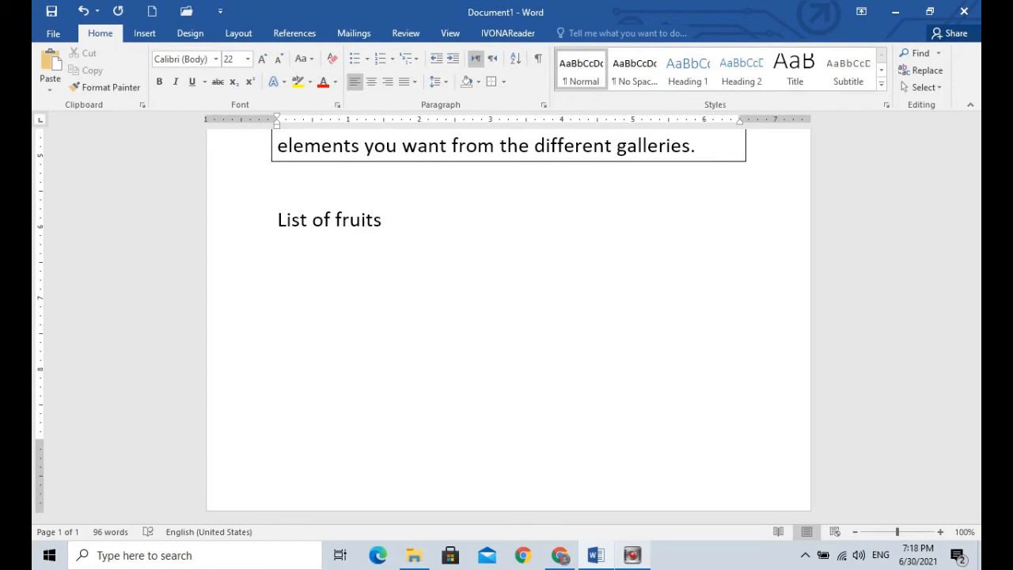
{"action": "type", "text": "1. "}
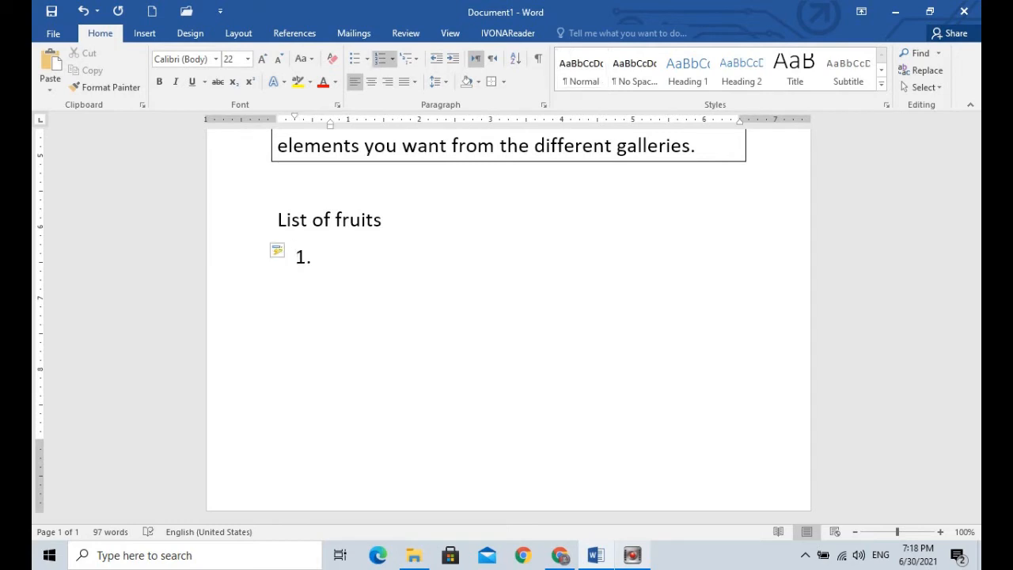
{"action": "type", "text": "apple"}
{"action": "key", "text": "Return"}
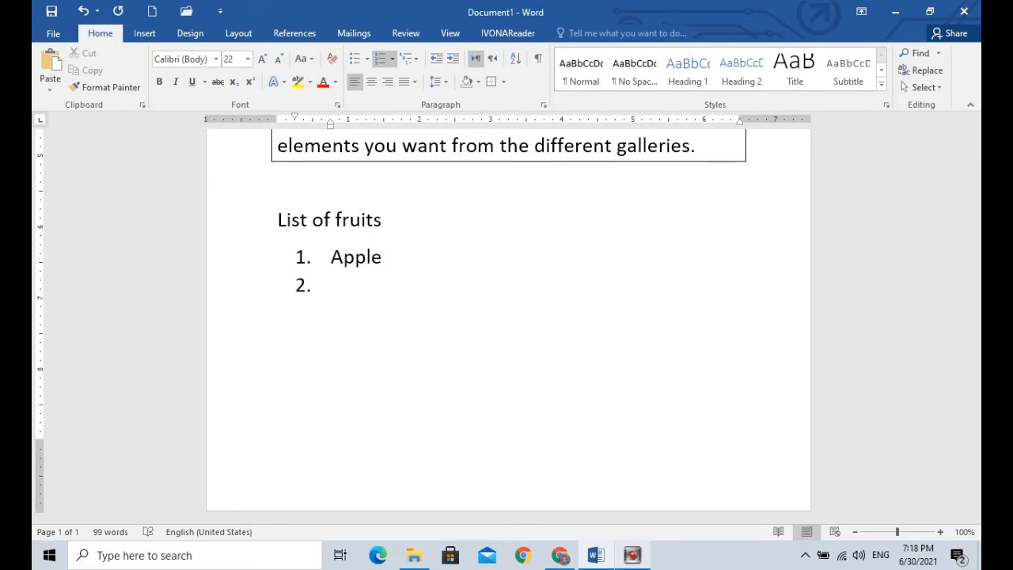
Step: Add Orange and Banana as the next numbered items and end the numbering on the line after them
{"action": "type", "text": "orange"}
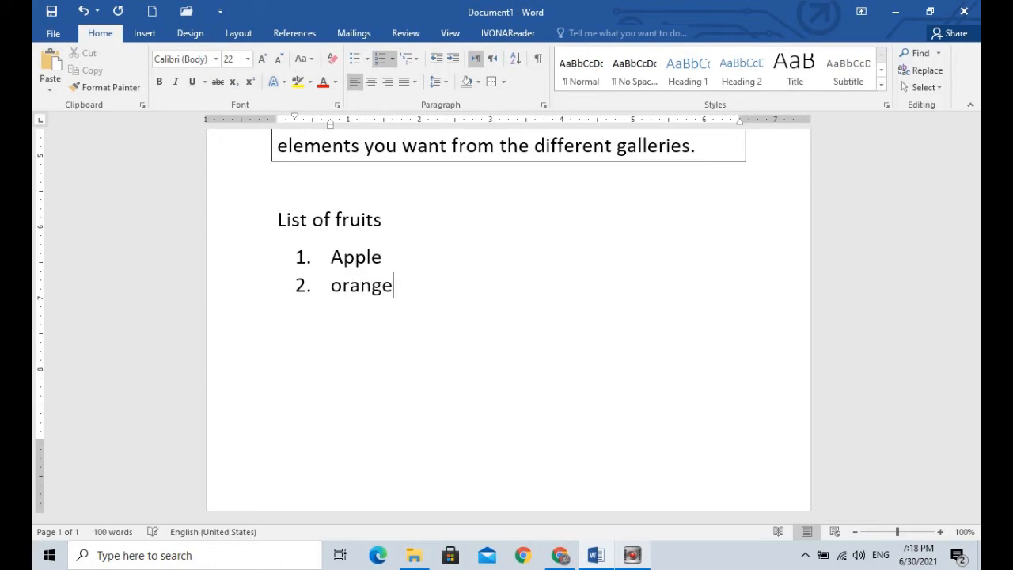
{"action": "key", "text": "Return"}
{"action": "type", "text": "banana"}
{"action": "key", "text": "Return"}
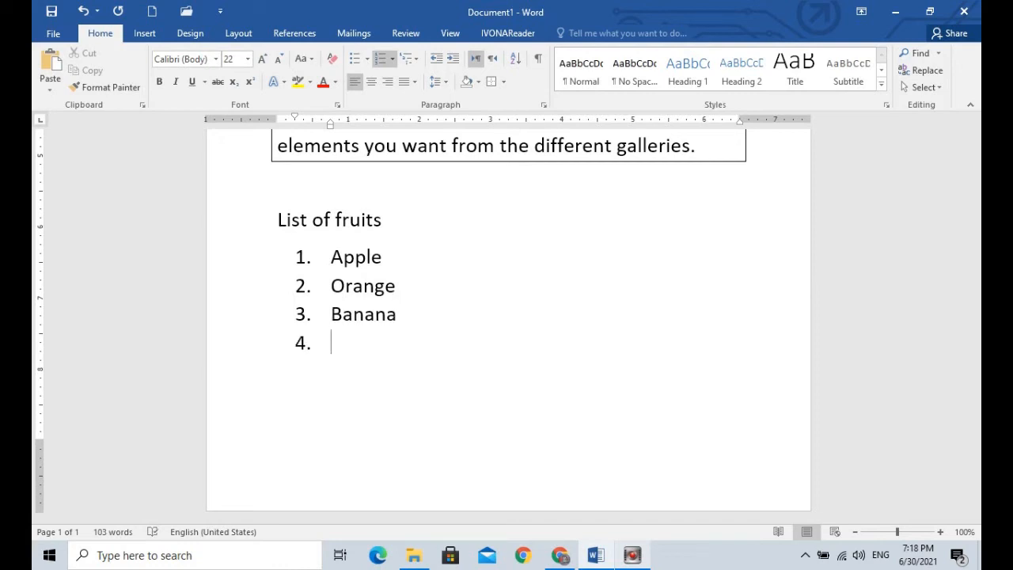
{"action": "key", "text": "BackSpace"}
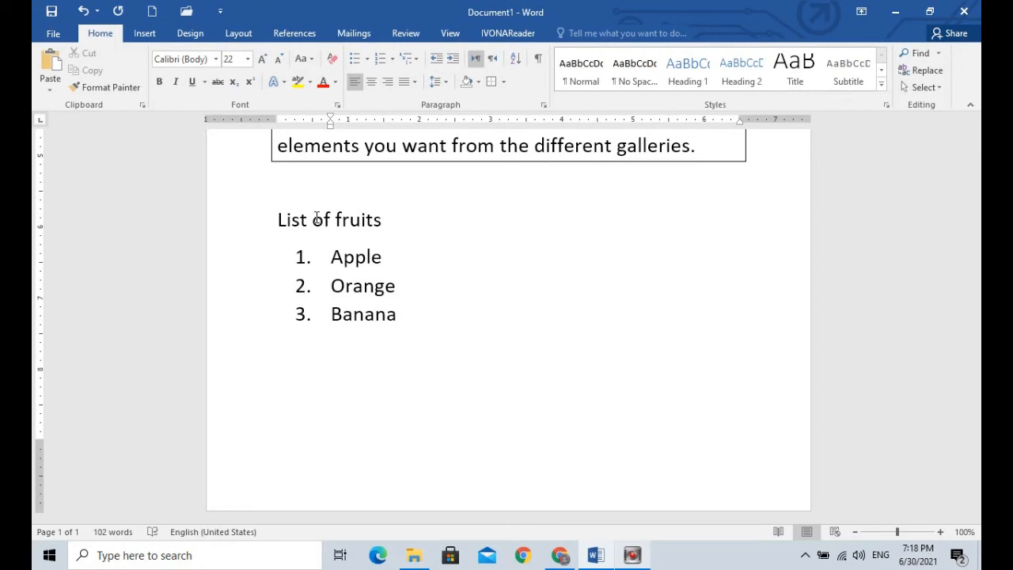
Step: Change the Apple, Orange and Banana items from numbers to filled round bullets
{"action": "mouse_move", "coordinate": [345, 271]}
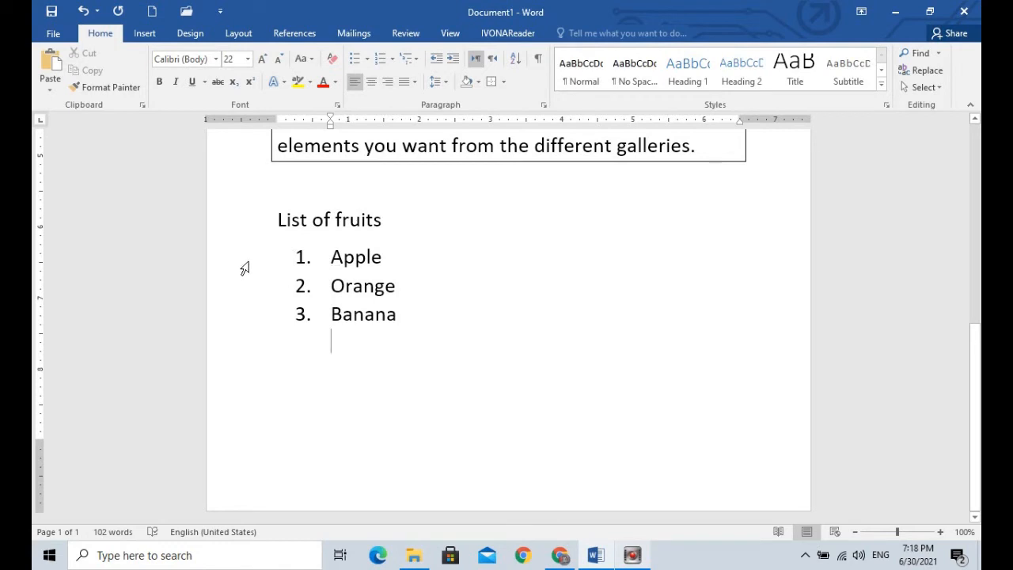
{"action": "left_click_drag", "start_coordinate": [244, 267], "coordinate": [253, 342]}
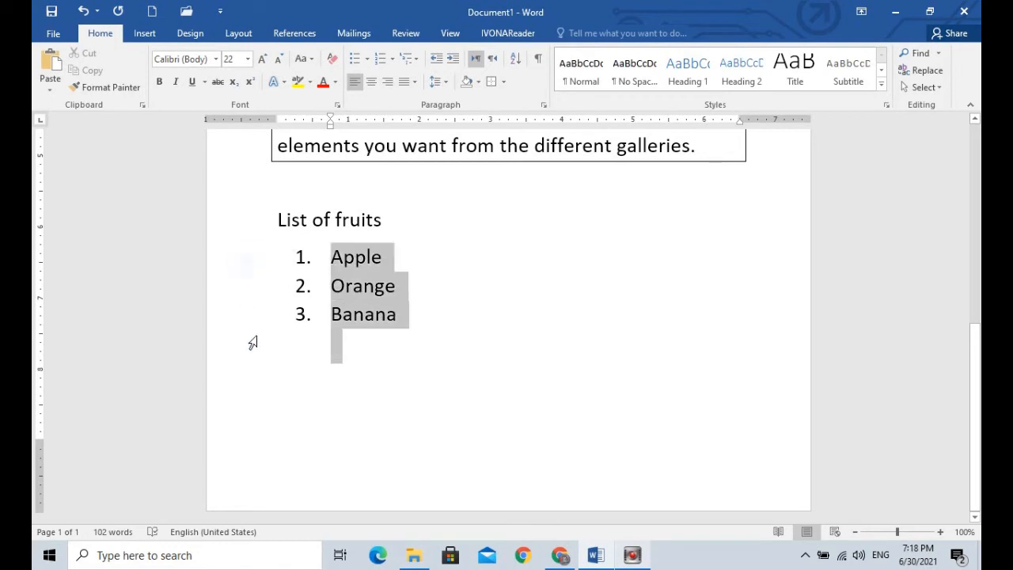
{"action": "left_click", "coordinate": [368, 60]}
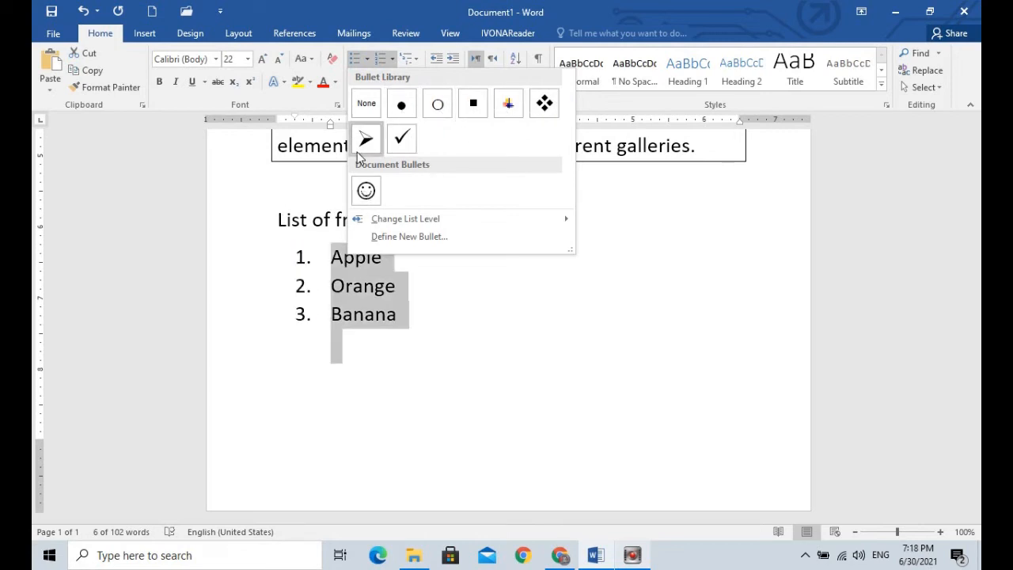
{"action": "left_click", "coordinate": [396, 108]}
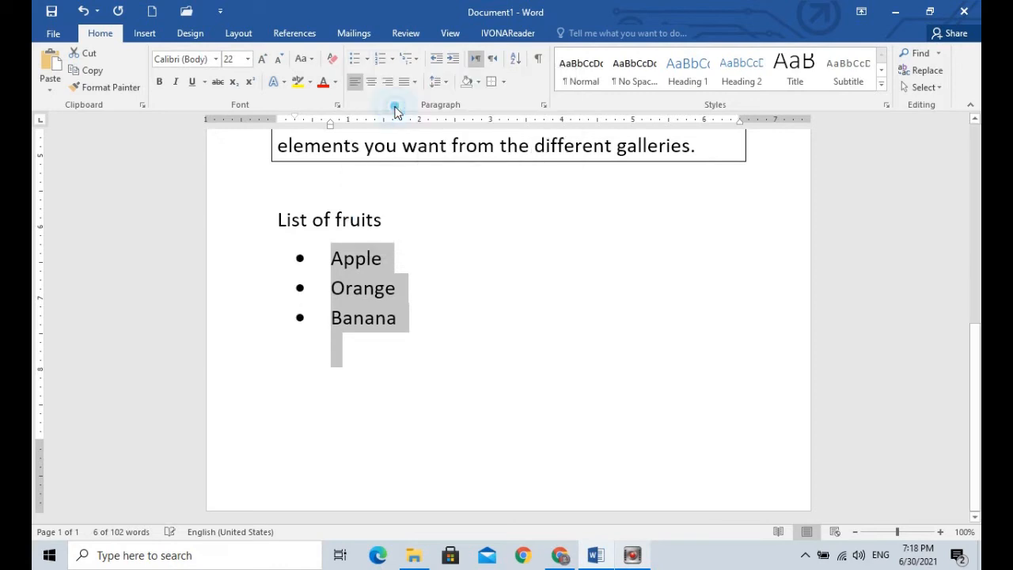
Step: Preview the numbering formats on the fruit list and convert it back to 1., 2., 3. numbering
{"action": "left_click", "coordinate": [391, 60]}
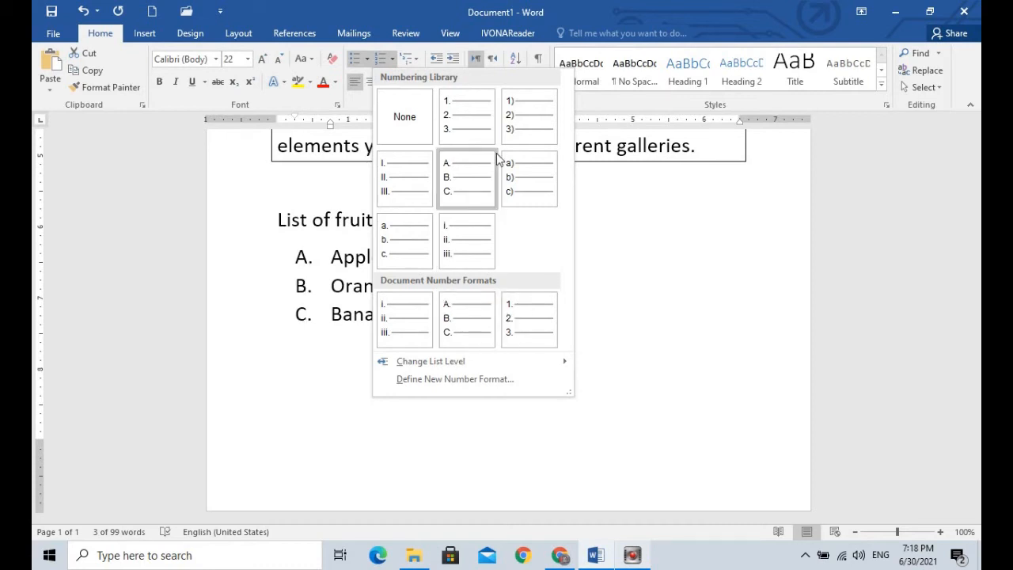
{"action": "left_click", "coordinate": [599, 238]}
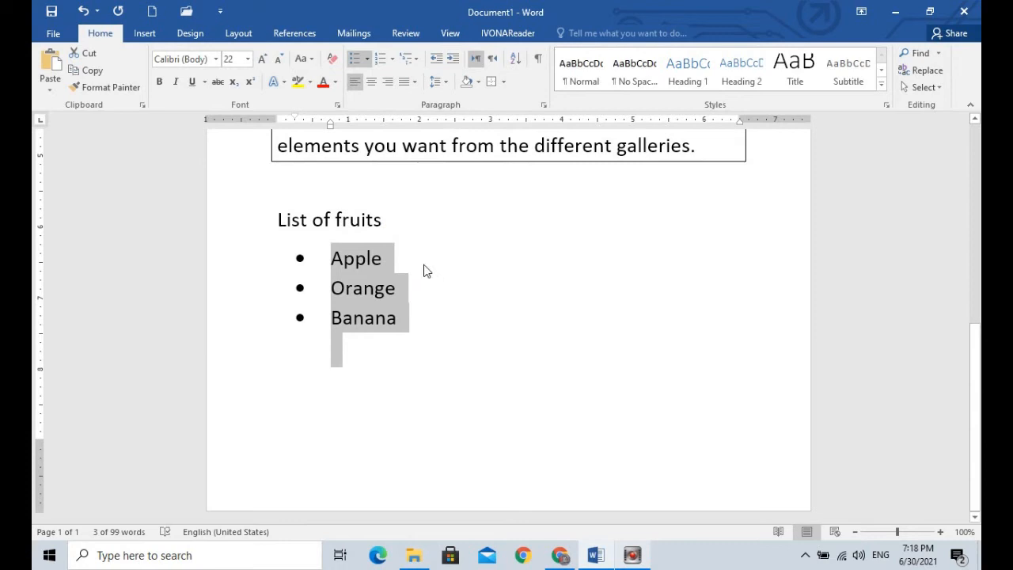
{"action": "left_click", "coordinate": [379, 58]}
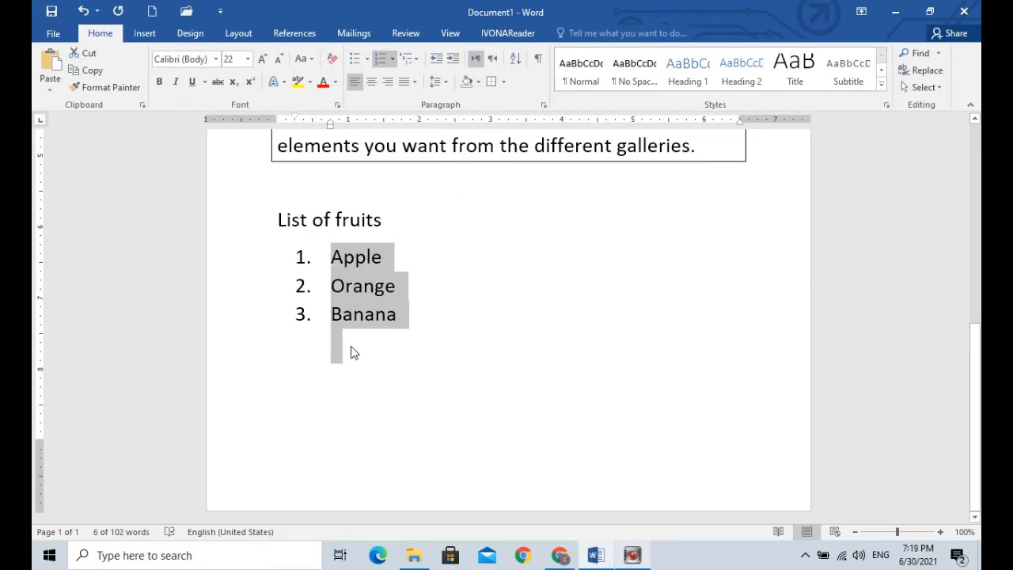
Step: Sort the numbered fruit list by paragraph text in ascending order, with no header row
{"action": "mouse_move", "coordinate": [342, 267]}
{"action": "left_click_drag", "start_coordinate": [255, 251], "coordinate": [258, 340]}
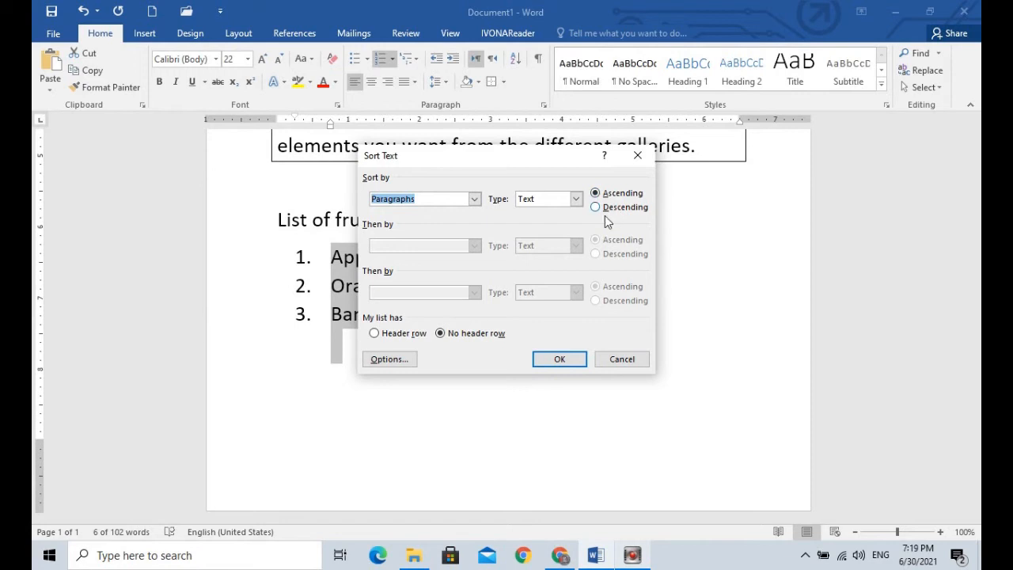
{"action": "left_click", "coordinate": [559, 360]}
{"action": "left_click", "coordinate": [487, 338]}
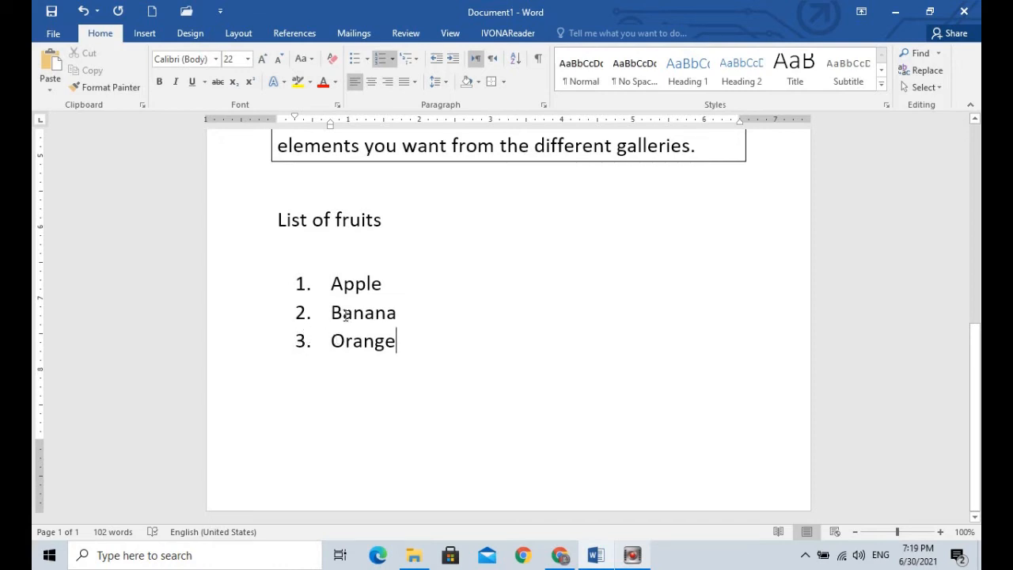
Step: Add an unnumbered line after Orange and move it back to the indent of the list numbers
{"action": "left_click_drag", "start_coordinate": [328, 283], "coordinate": [425, 341]}
{"action": "left_click", "coordinate": [426, 341]}
{"action": "left_click_drag", "start_coordinate": [264, 290], "coordinate": [260, 351]}
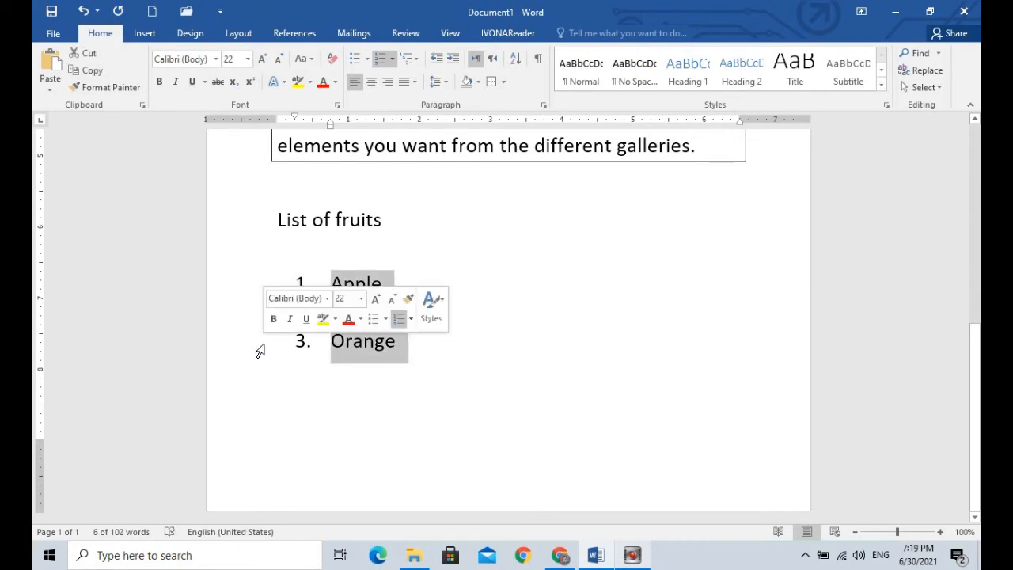
{"action": "left_click", "coordinate": [431, 369]}
{"action": "key", "text": "Return"}
{"action": "key", "text": "BackSpace"}
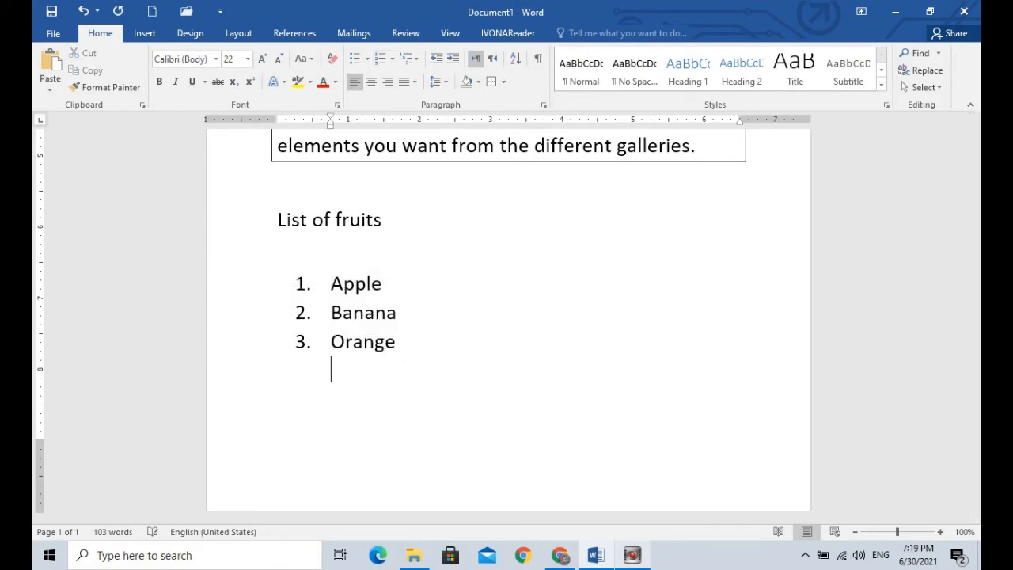
{"action": "key", "text": "BackSpace"}
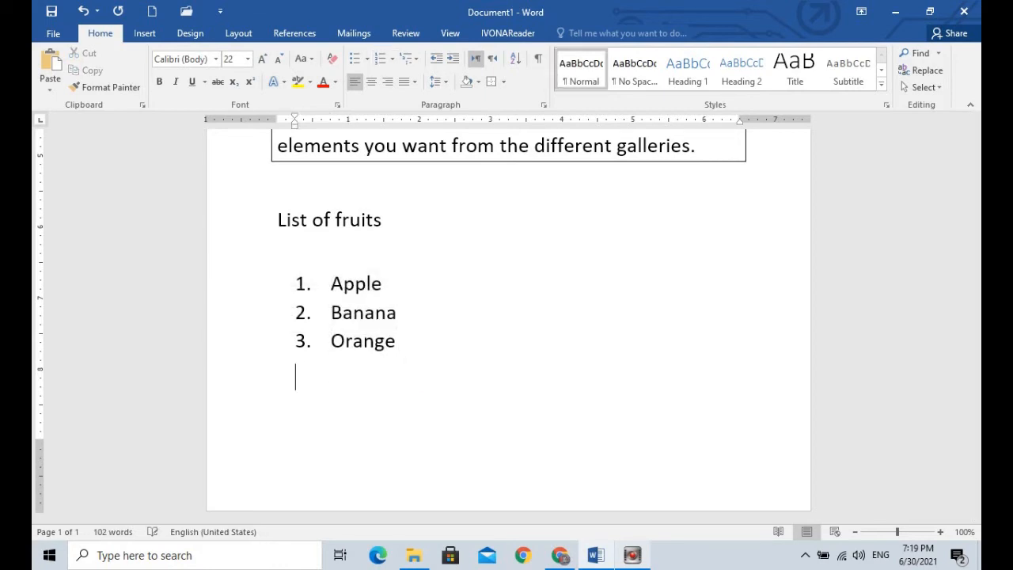
Step: Create an arrow-bulleted list below Orange with the sample items "Jhjfhd", "Fdfd" and "Jhjf", and end the bullets after the last item
{"action": "type", "text": ">."}
{"action": "key", "text": "BackSpace"}
{"action": "key", "text": "BackSpace"}
{"action": "type", "text": "> "}
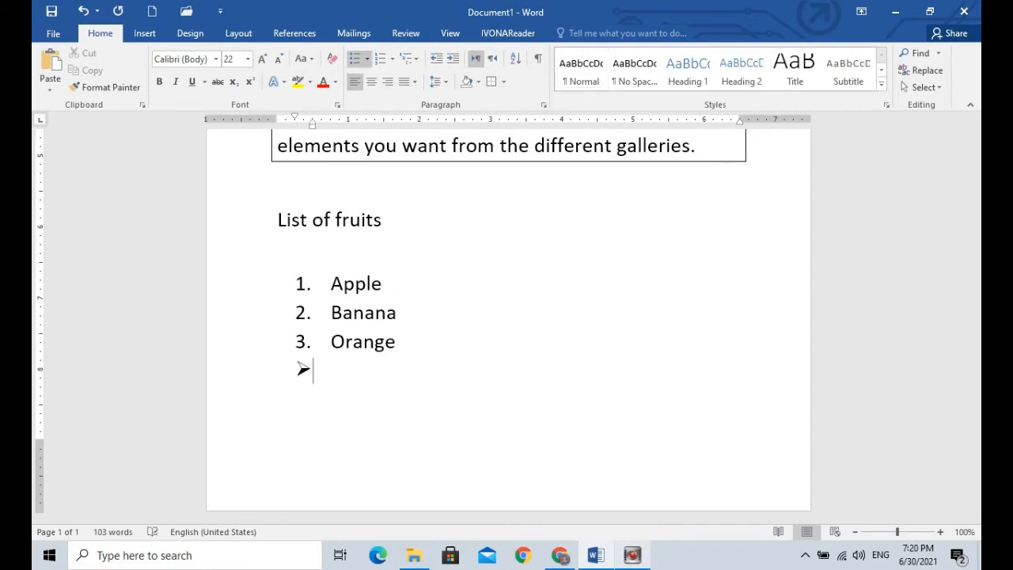
{"action": "type", "text": "jhjfhd"}
{"action": "key", "text": "Return"}
{"action": "type", "text": "fdfd"}
{"action": "key", "text": "Return"}
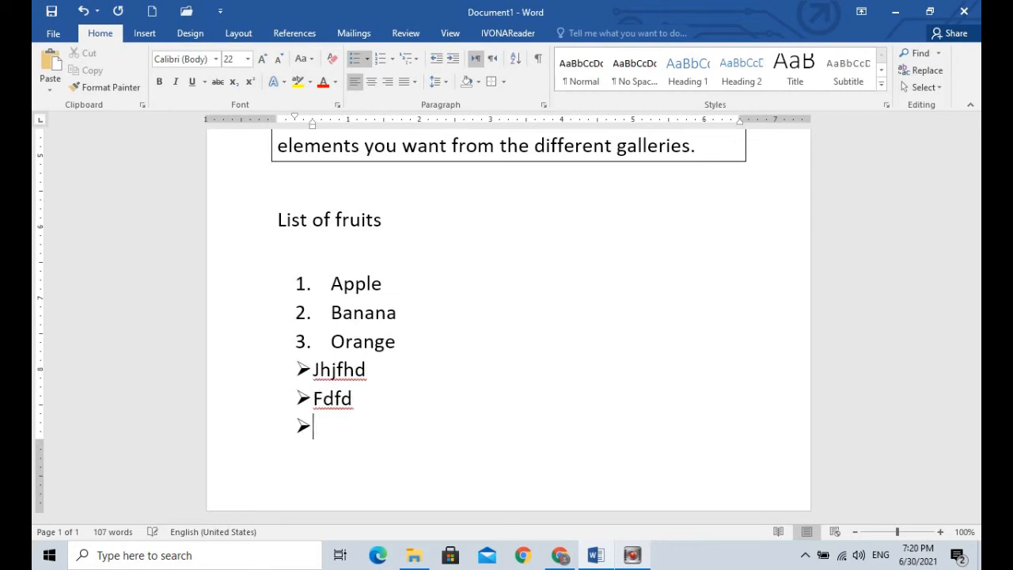
{"action": "type", "text": "jhjf"}
{"action": "key", "text": "Return"}
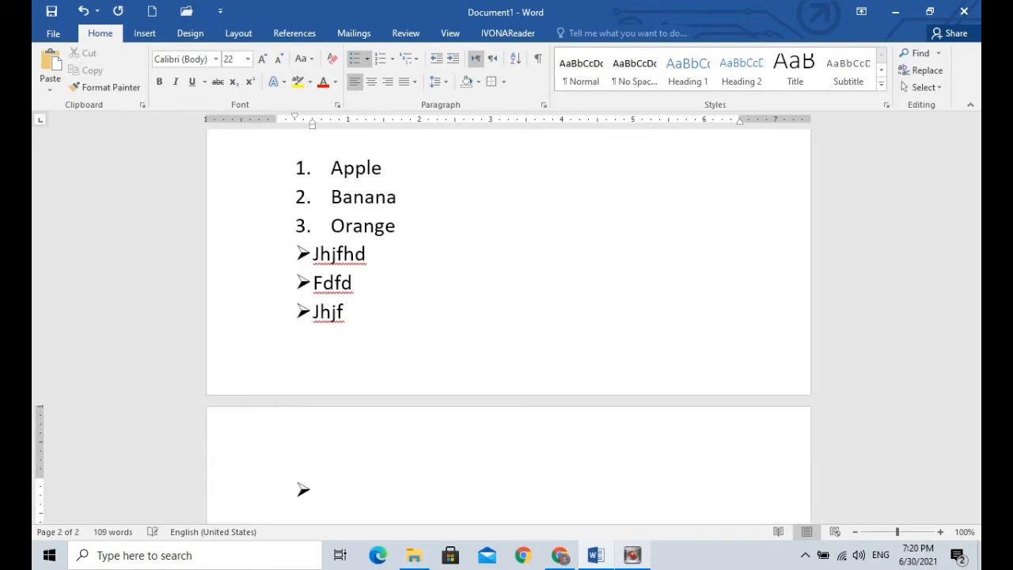
{"action": "key", "text": "BackSpace"}
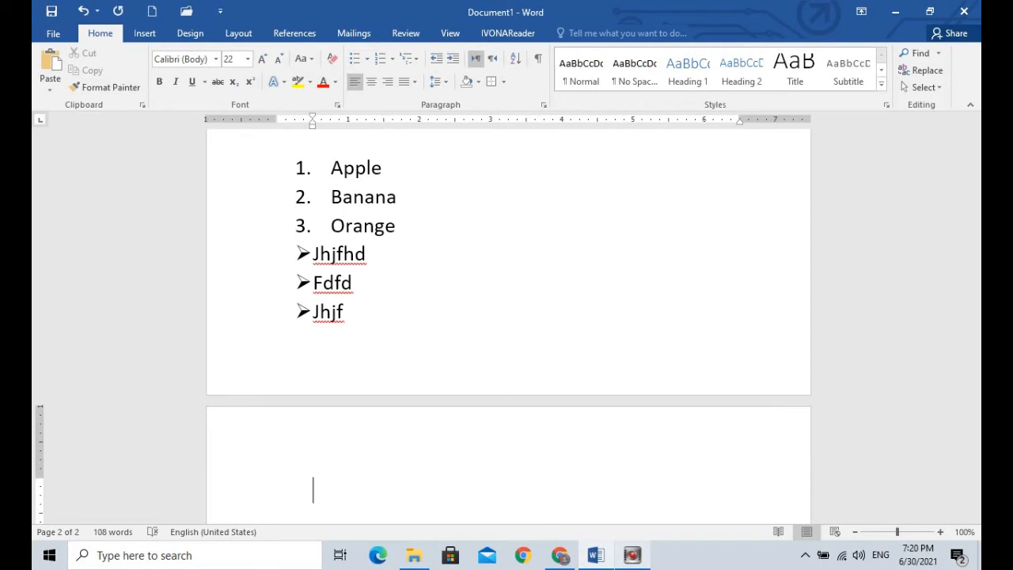
Step: Add three blank lines after the arrow-bulleted list and return the cursor to the "Jhjf" item
{"action": "key", "text": "Return"}
{"action": "key", "text": "Return"}
{"action": "key", "text": "Return"}
{"action": "key", "text": "Return"}
{"action": "key", "text": "Return"}
{"action": "key", "text": "Return"}
{"action": "key", "text": "Return"}
{"action": "key", "text": "Return"}
{"action": "key", "text": "Return"}
{"action": "key", "text": "Up"}
{"action": "key", "text": "Up"}
{"action": "key", "text": "Up"}
{"action": "key", "text": "Up"}
{"action": "key", "text": "Up"}
{"action": "key", "text": "Up"}
{"action": "key", "text": "Up"}
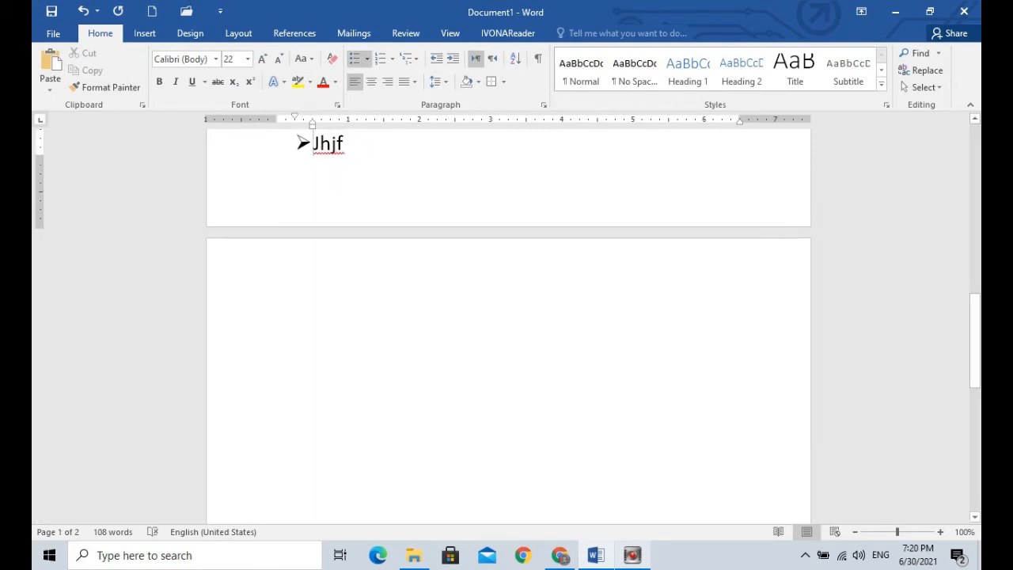
Step: Create a smiley-bulleted list on the second page with the sample items "Ffcvcvc", "Kjkcvjk" and "Kjkvjckv", and select its bullets
{"action": "key", "text": "Down"}
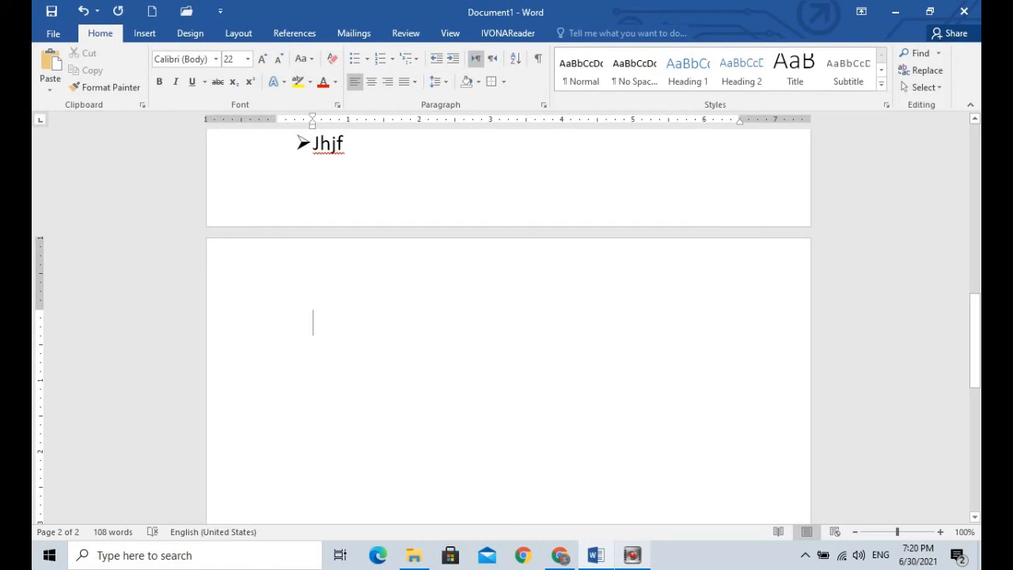
{"action": "type", "text": ":"}
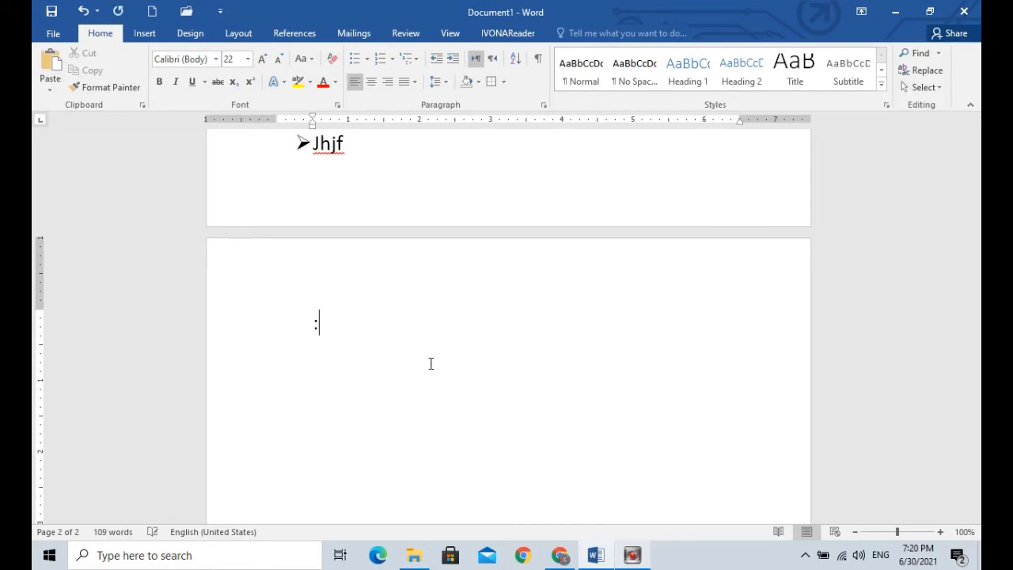
{"action": "type", "text": ") ffcvcvc"}
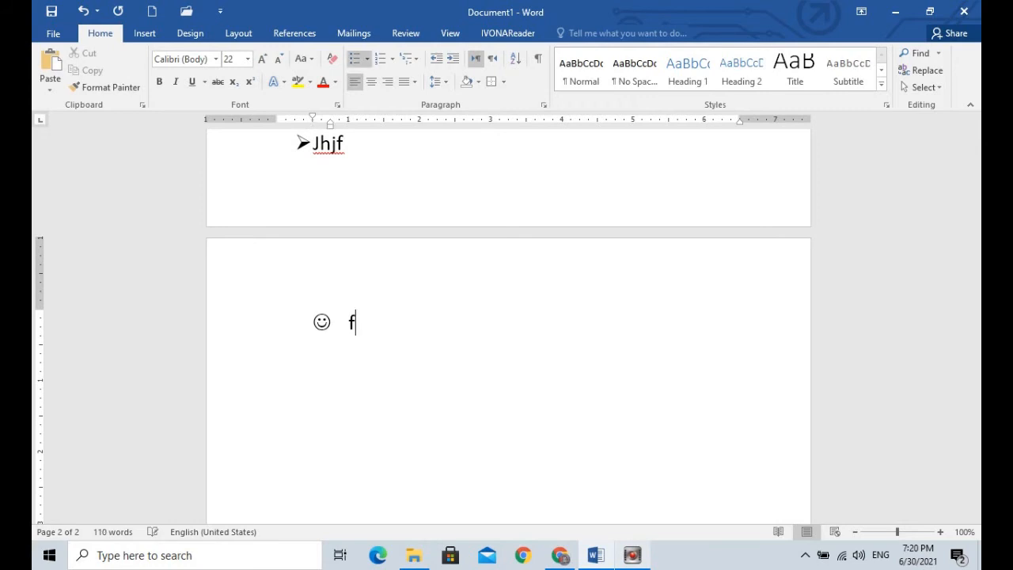
{"action": "key", "text": "Return"}
{"action": "type", "text": "kjkcvjk"}
{"action": "key", "text": "Return"}
{"action": "type", "text": "kjkvjckv"}
{"action": "key", "text": "Return"}
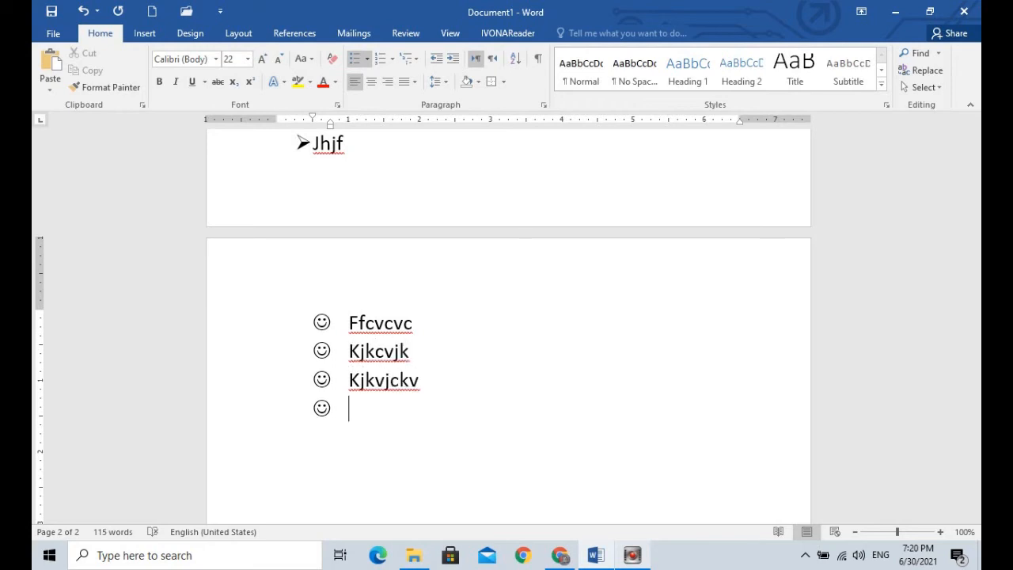
{"action": "left_click", "coordinate": [321, 408]}
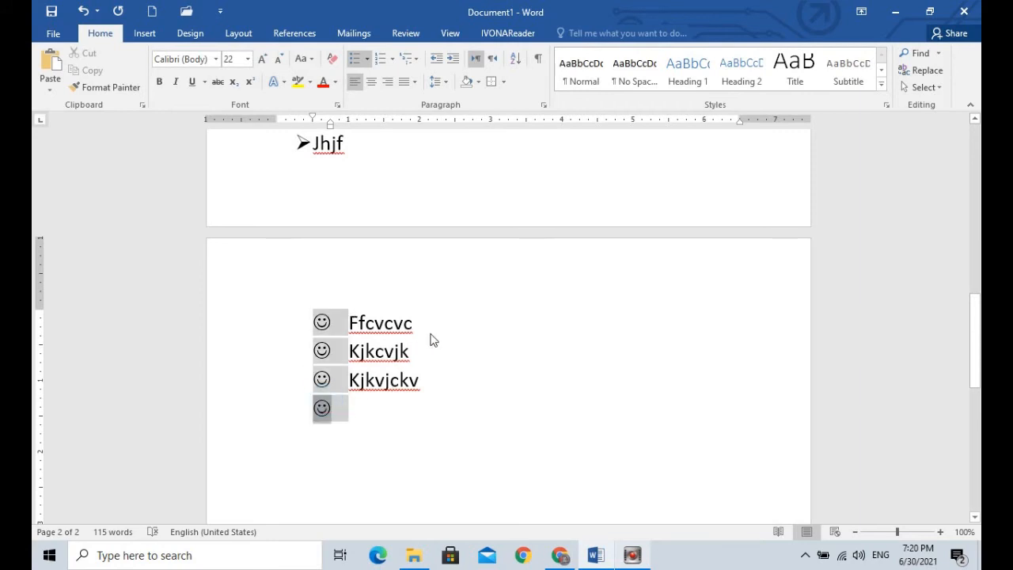
Step: Delete the numbered fruit list and the arrow-bulleted list below the "List of fruits" heading
{"action": "left_click_drag", "start_coordinate": [972, 318], "coordinate": [973, 250]}
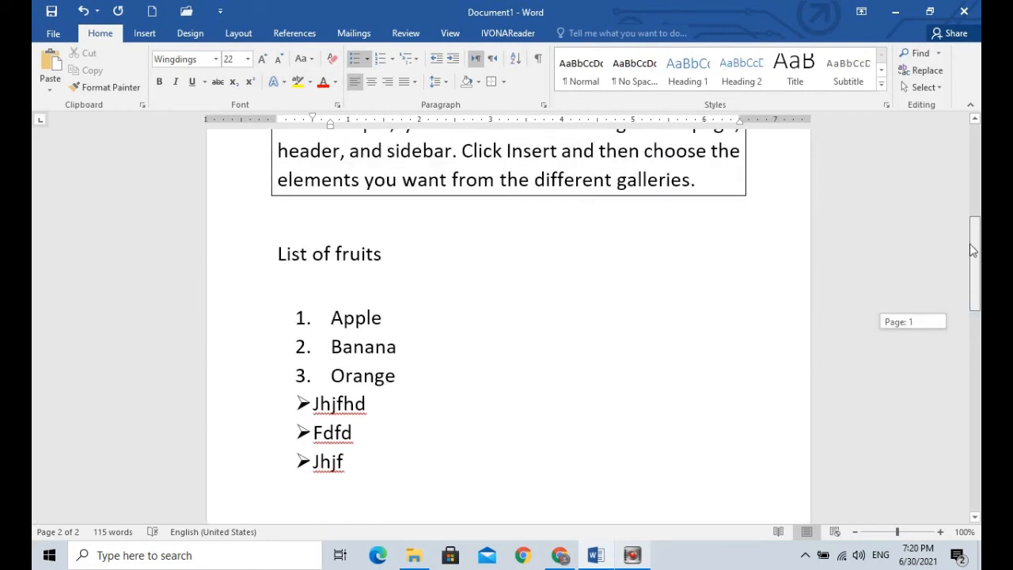
{"action": "left_click_drag", "start_coordinate": [290, 339], "coordinate": [378, 465]}
{"action": "left_click_drag", "start_coordinate": [267, 319], "coordinate": [272, 473]}
{"action": "key", "text": "BackSpace"}
{"action": "key", "text": "BackSpace"}
{"action": "key", "text": "BackSpace"}
{"action": "key", "text": "BackSpace"}
{"action": "key", "text": "BackSpace"}
{"action": "key", "text": "BackSpace"}
{"action": "key", "text": "BackSpace"}
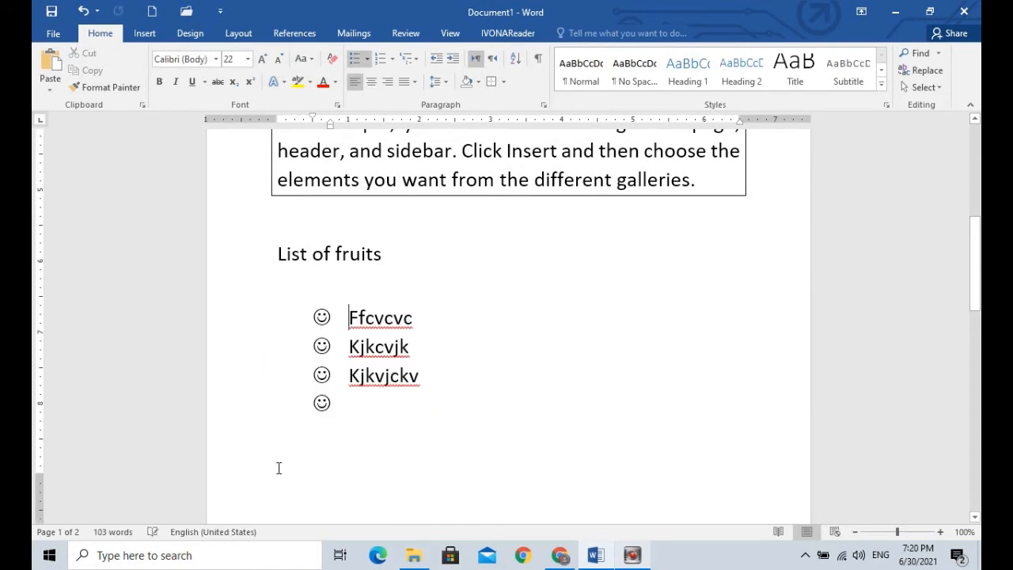
Step: Shorten the "List of fruits" heading to "List" and delete the smiley-bulleted items
{"action": "key", "text": "BackSpace"}
{"action": "key", "text": "BackSpace"}
{"action": "key", "text": "BackSpace"}
{"action": "key", "text": "BackSpace"}
{"action": "key", "text": "BackSpace"}
{"action": "key", "text": "BackSpace"}
{"action": "key", "text": "BackSpace"}
{"action": "key", "text": "BackSpace"}
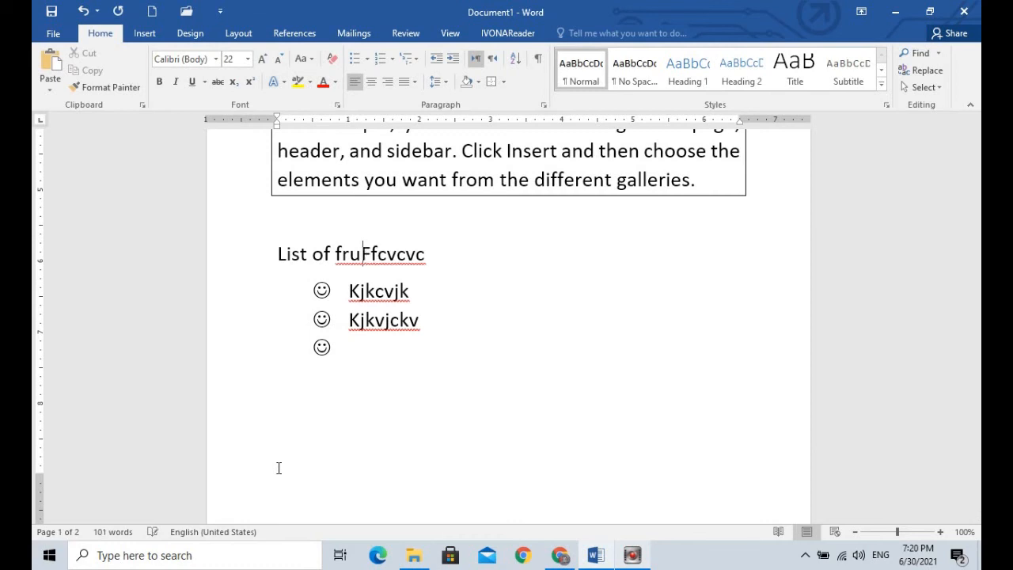
{"action": "key", "text": "Delete"}
{"action": "key", "text": "Delete"}
{"action": "key", "text": "Delete"}
{"action": "key", "text": "Delete"}
{"action": "key", "text": "Delete"}
{"action": "key", "text": "Delete"}
{"action": "key", "text": "Delete"}
{"action": "key", "text": "Delete"}
{"action": "key", "text": "Delete"}
{"action": "key", "text": "Delete"}
{"action": "key", "text": "Delete"}
{"action": "key", "text": "Delete"}
{"action": "key", "text": "Delete"}
{"action": "key", "text": "Delete"}
{"action": "key", "text": "Delete"}
{"action": "key", "text": "Delete"}
{"action": "key", "text": "Delete"}
{"action": "key", "text": "Delete"}
{"action": "key", "text": "Delete"}
{"action": "key", "text": "Delete"}
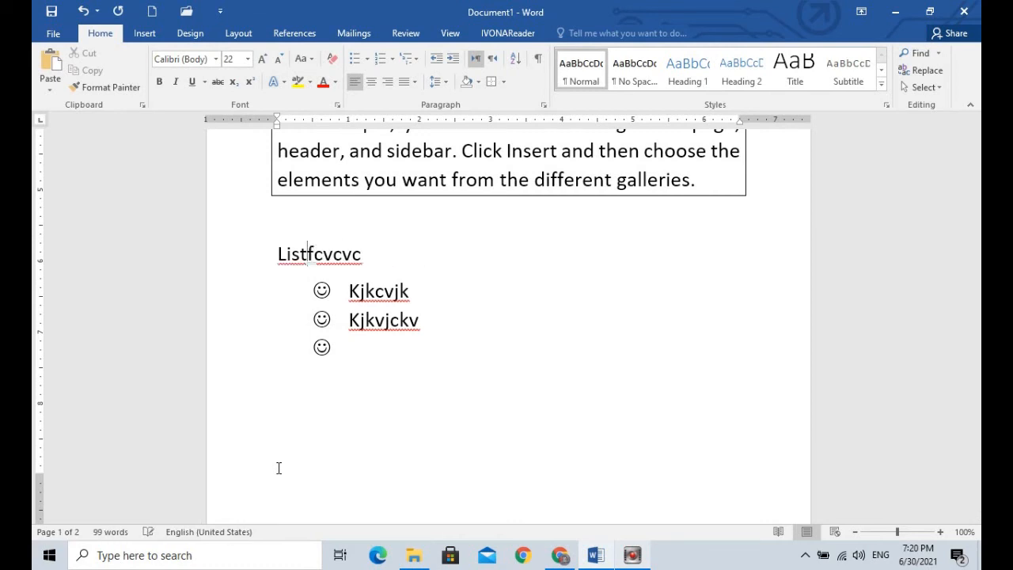
Step: Start a numbered list under the "List" heading with item 1 reading "main list"
{"action": "key", "text": "Return"}
{"action": "type", "text": "1"}
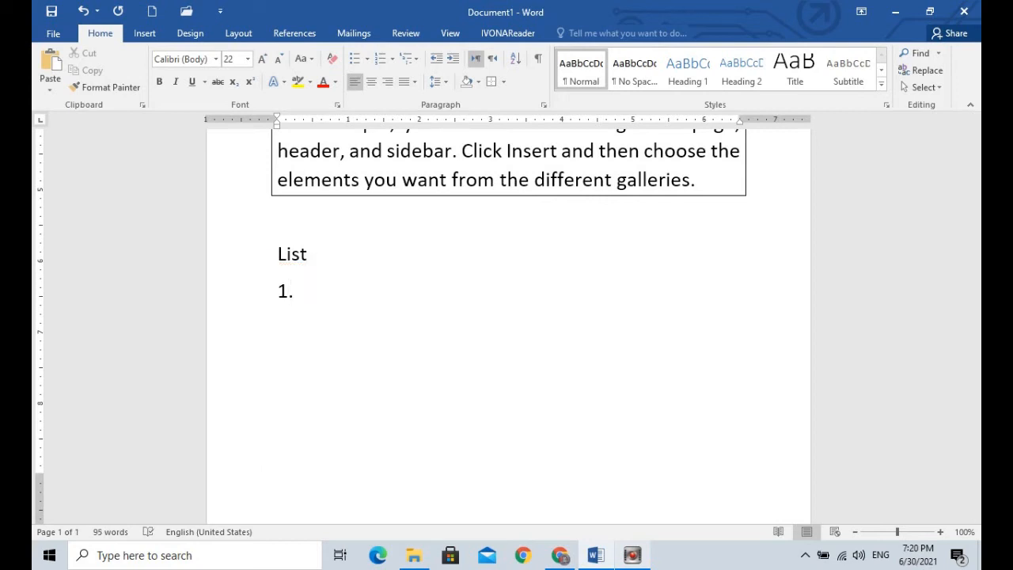
{"action": "type", "text": ".main list"}
{"action": "left_click", "coordinate": [289, 291]}
{"action": "left_click", "coordinate": [295, 291]}
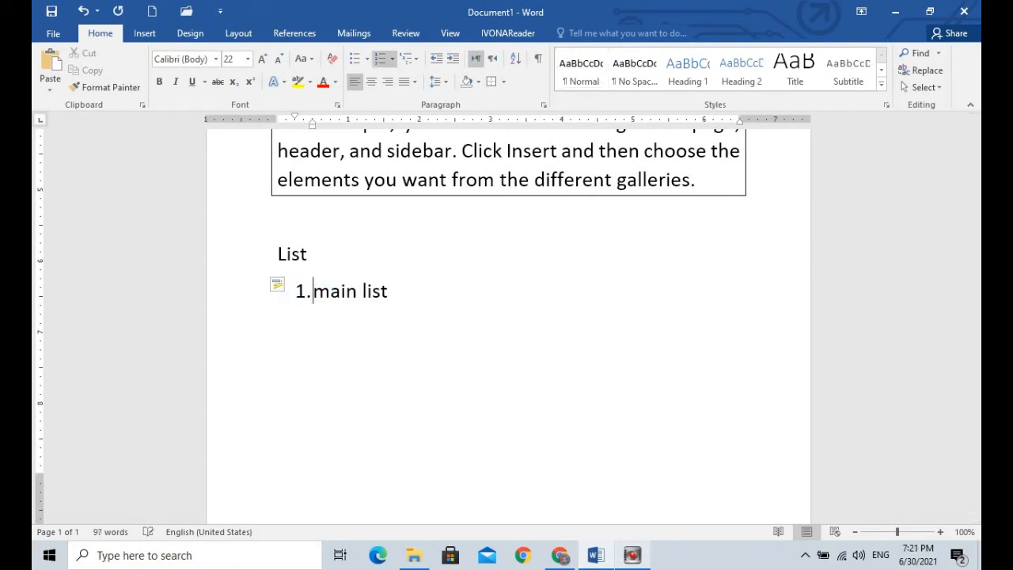
Step: Add a second level below "main list" with Roman-numbered items i and ii, each reading "sublist"
{"action": "left_click", "coordinate": [388, 292]}
{"action": "key", "text": "Return"}
{"action": "key", "text": "BackSpace"}
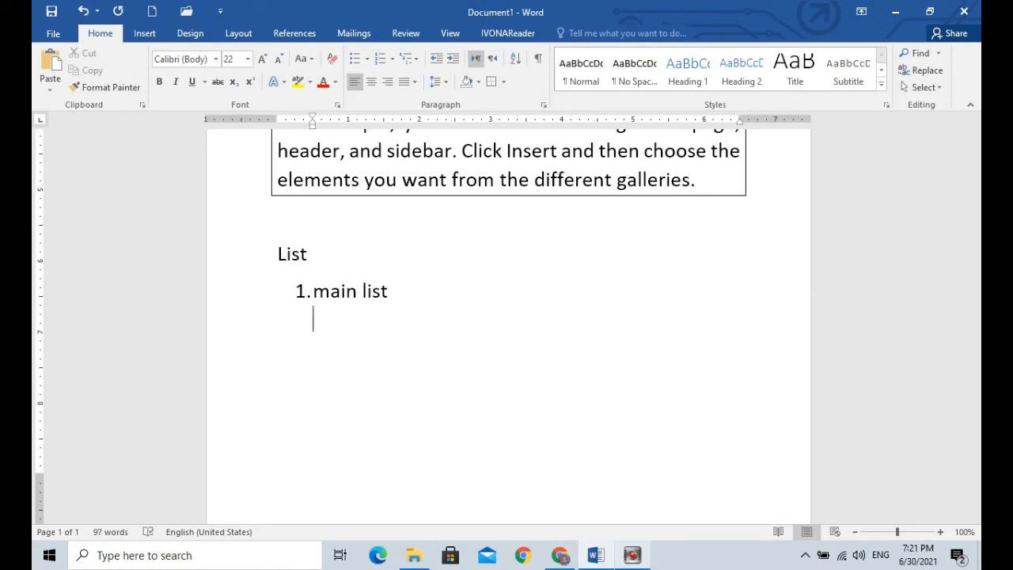
{"action": "type", "text": "i."}
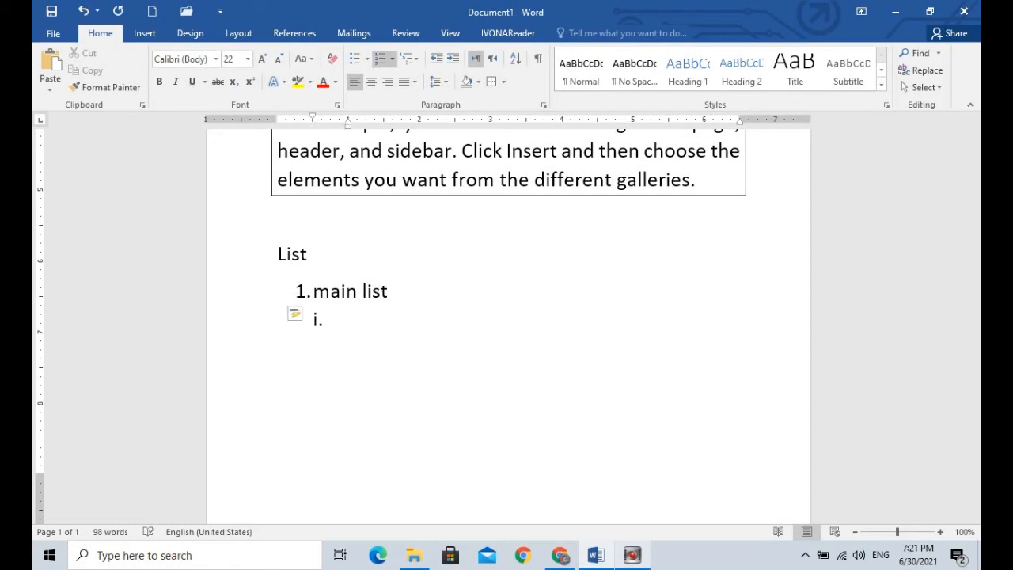
{"action": "type", "text": " sublist"}
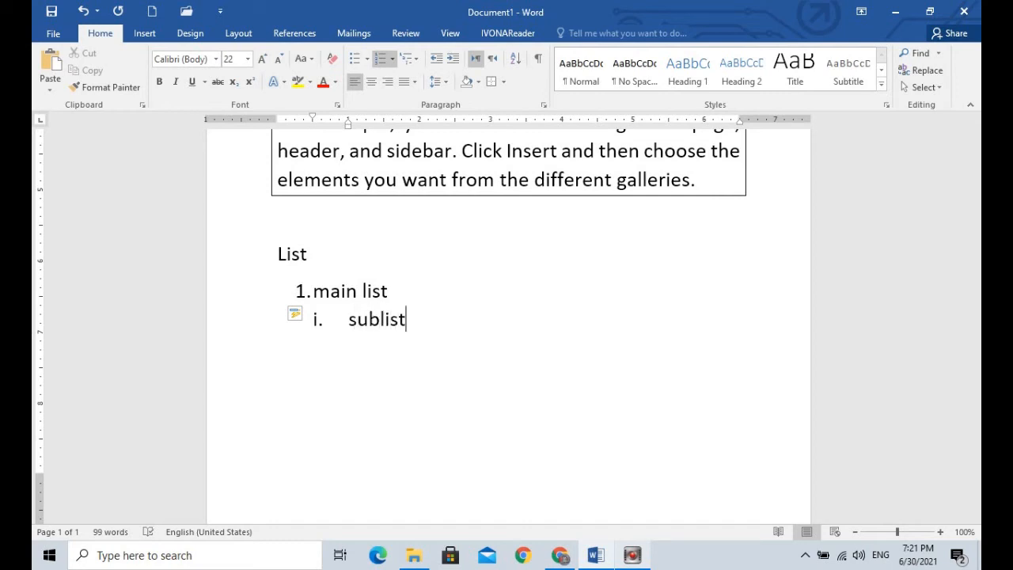
{"action": "key", "text": "Return"}
{"action": "type", "text": "sublist"}
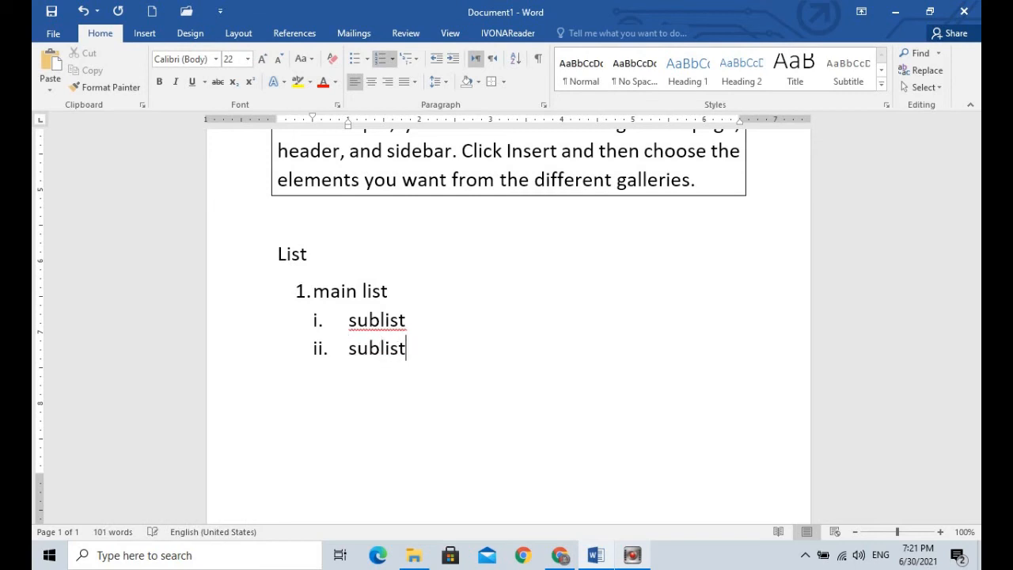
{"action": "type", "text": " i"}
{"action": "key", "text": "BackSpace"}
Step: Add a third level below item ii with lettered items a "sub sub list" and b "sub", and start item c
{"action": "key", "text": "Return"}
{"action": "key", "text": "BackSpace"}
{"action": "type", "text": "a."}
{"action": "type", "text": "su"}
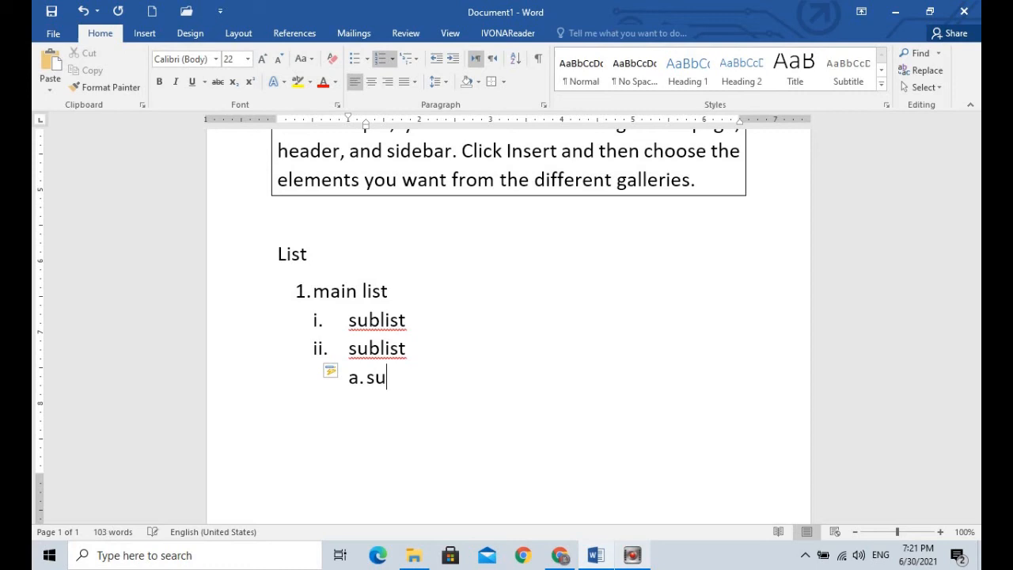
{"action": "type", "text": "b sub list"}
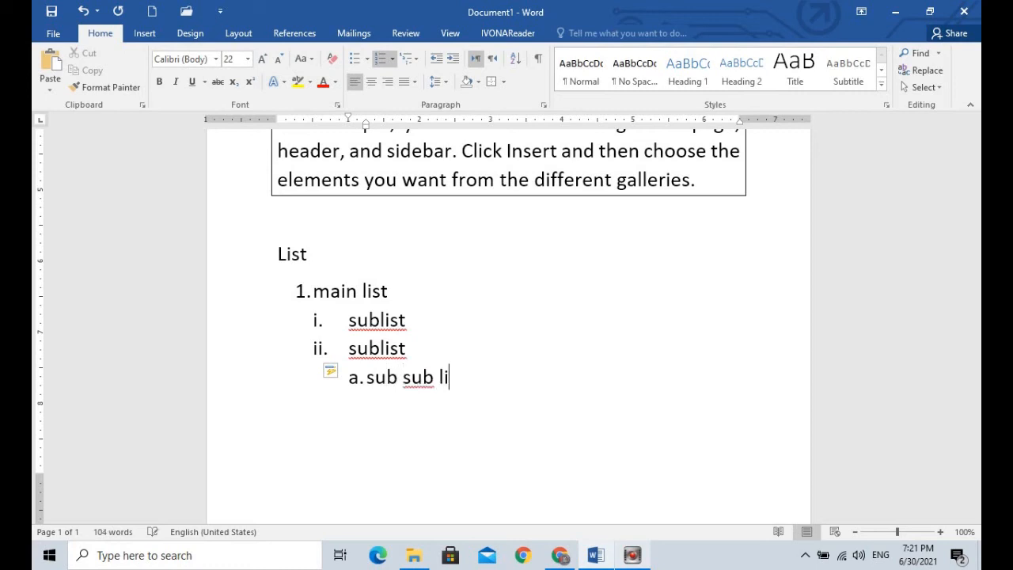
{"action": "key", "text": "Return"}
{"action": "type", "text": "sub l"}
{"action": "key", "text": "BackSpace"}
{"action": "key", "text": "Return"}
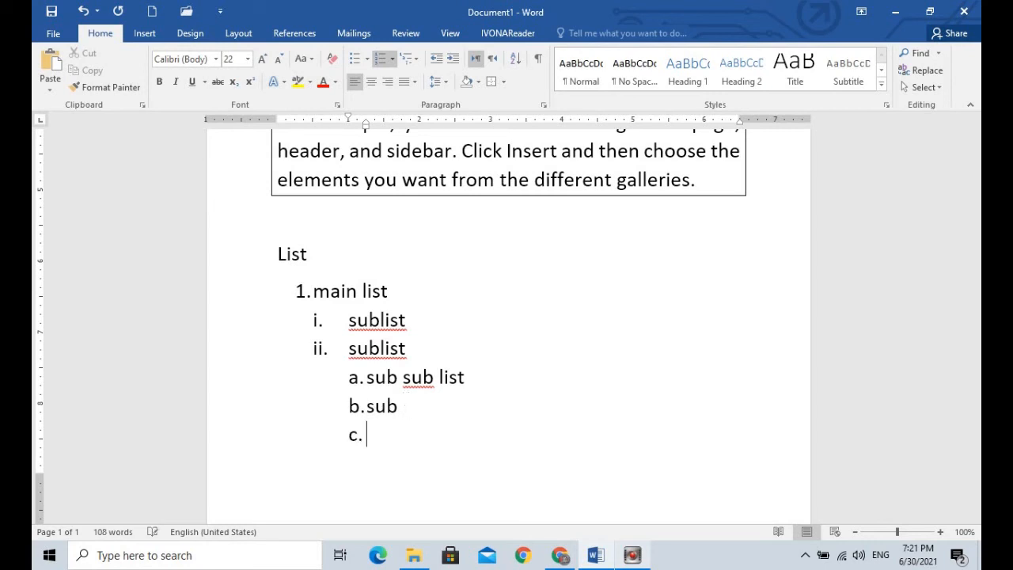
Step: End the lettered list after item b and delete the whole multilevel list together with its "List" heading
{"action": "key", "text": "BackSpace"}
{"action": "key", "text": "BackSpace"}
{"action": "key", "text": "BackSpace"}
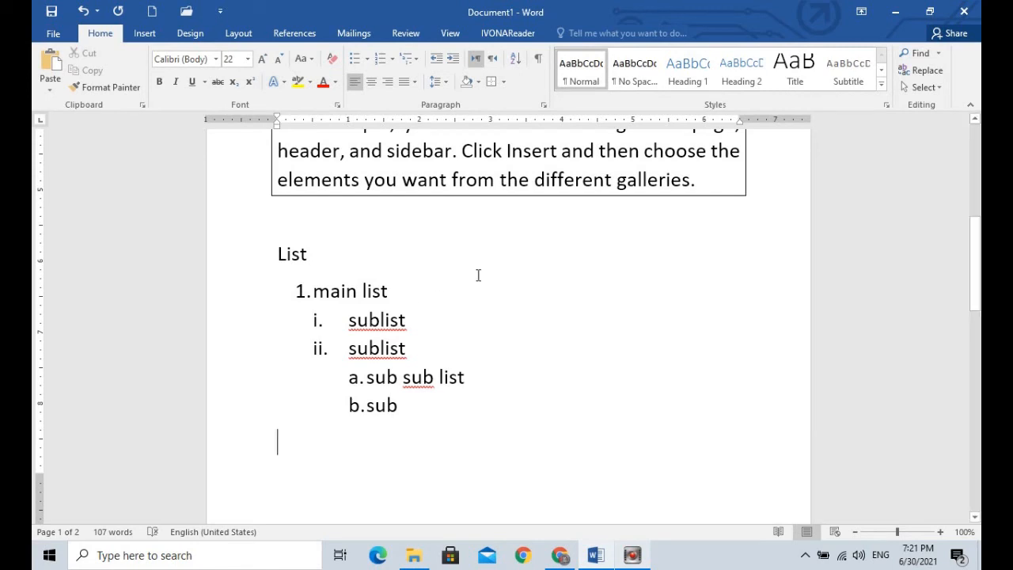
{"action": "left_click_drag", "start_coordinate": [260, 264], "coordinate": [352, 419]}
{"action": "key", "text": "Delete"}
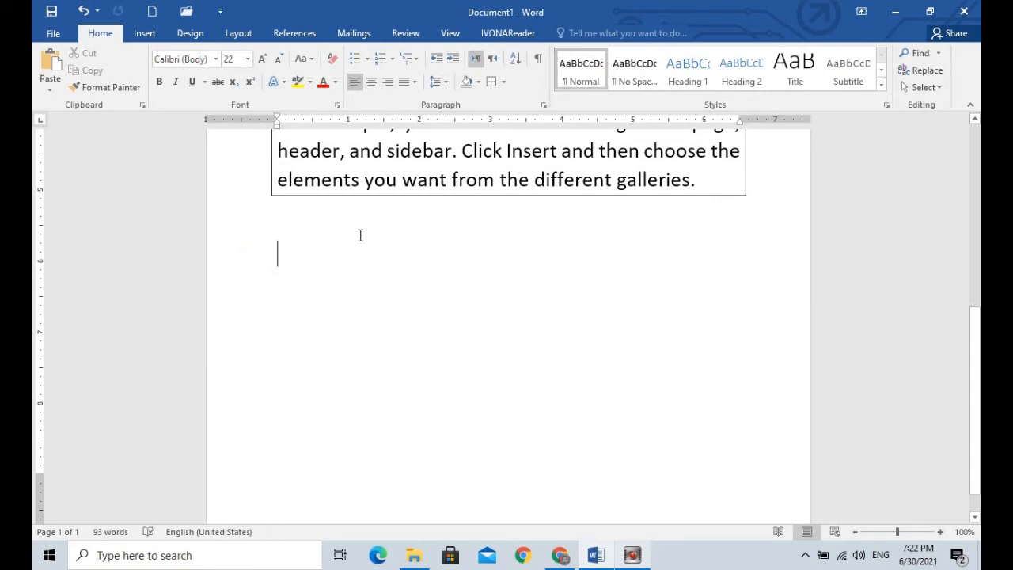
Step: Open the Paragraph indent and spacing settings for the first two paragraphs and review the alignment choices without changing them
{"action": "left_click_drag", "start_coordinate": [979, 348], "coordinate": [957, 172]}
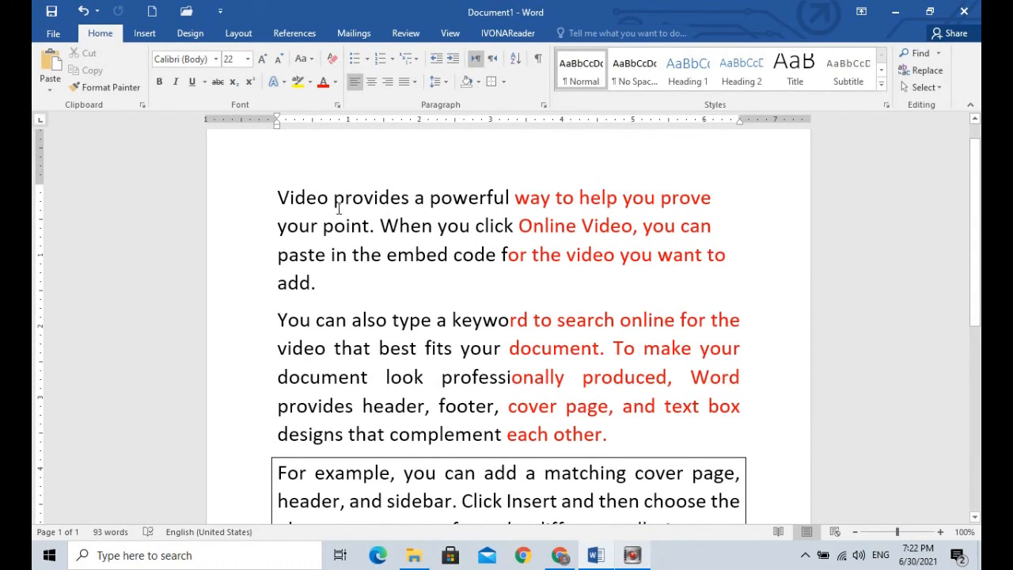
{"action": "left_click_drag", "start_coordinate": [262, 202], "coordinate": [633, 442]}
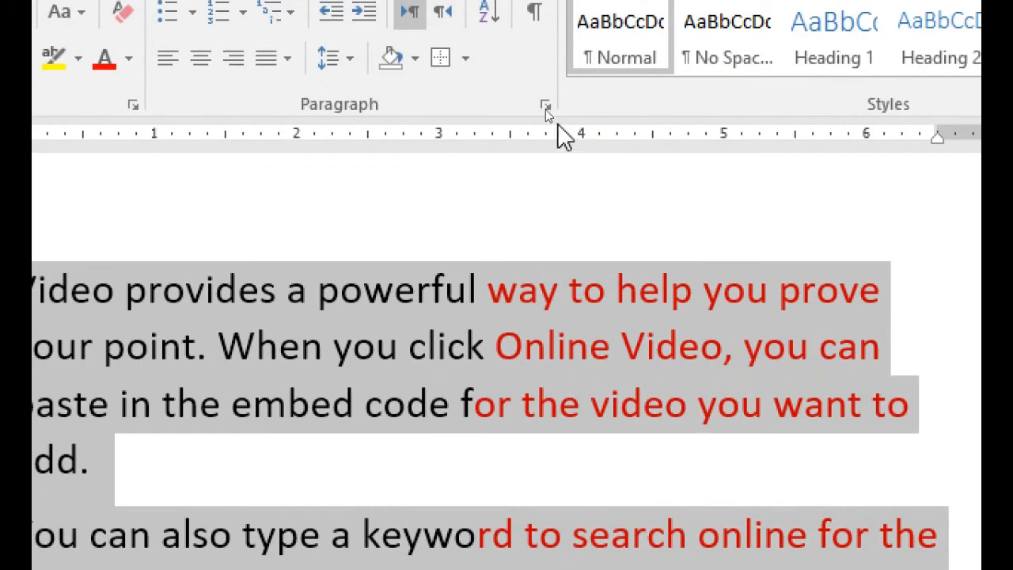
{"action": "left_click", "coordinate": [544, 105]}
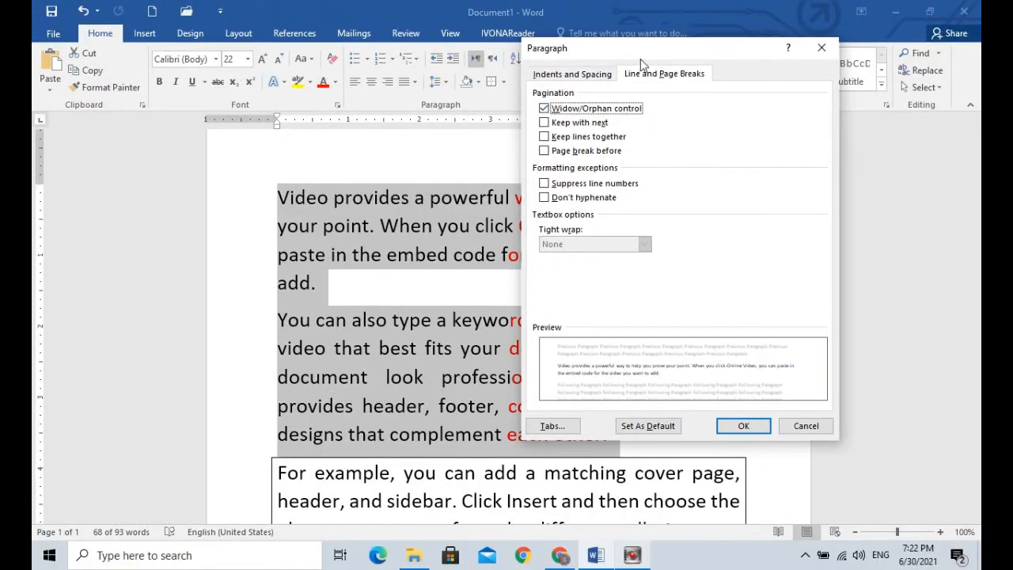
{"action": "left_click_drag", "start_coordinate": [641, 50], "coordinate": [507, 55]}
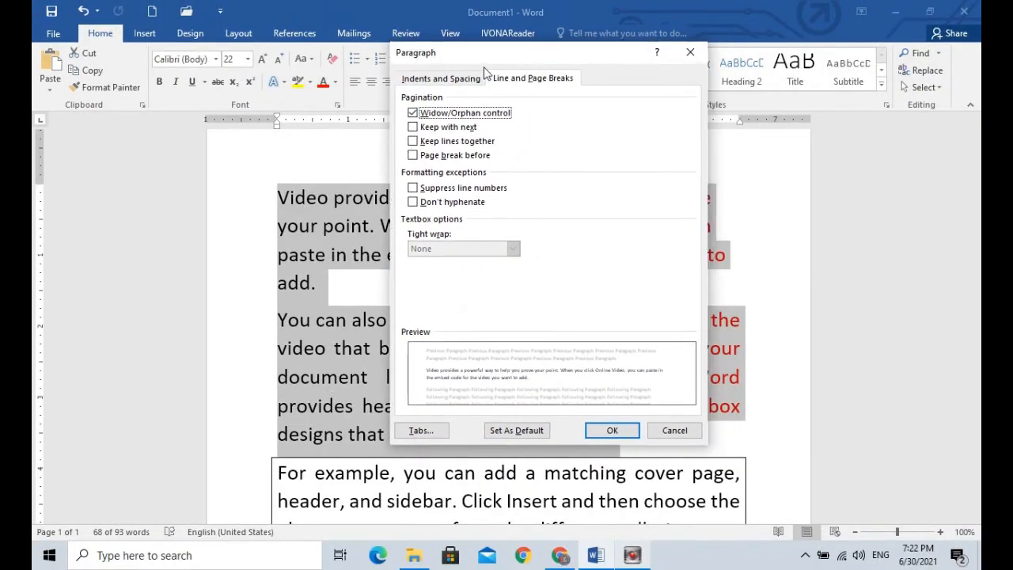
{"action": "left_click", "coordinate": [453, 78]}
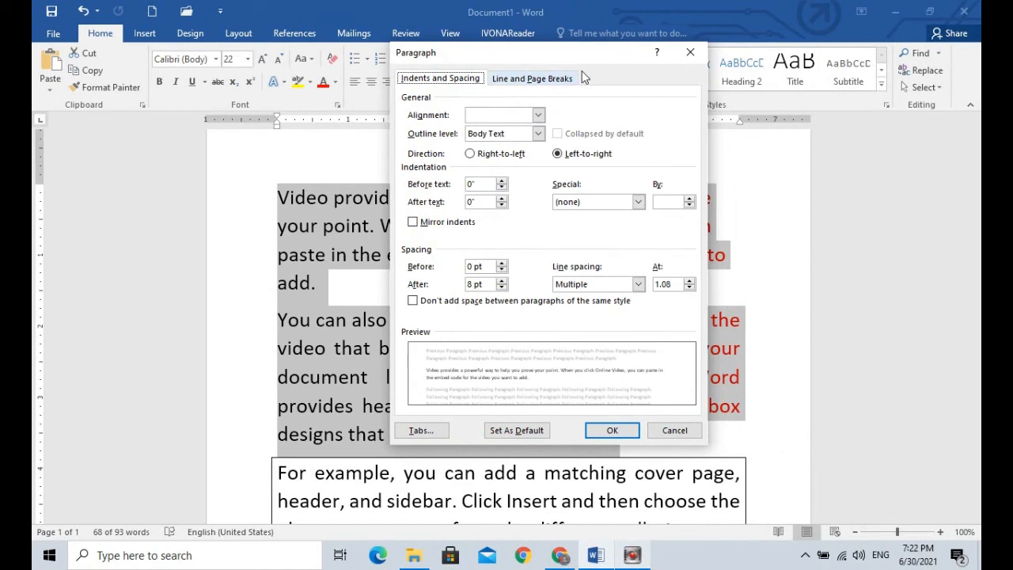
{"action": "mouse_move", "coordinate": [578, 61]}
{"action": "left_mouse_down"}
{"action": "mouse_move", "coordinate": [593, 78]}
{"action": "mouse_move", "coordinate": [575, 77]}
{"action": "left_mouse_up"}
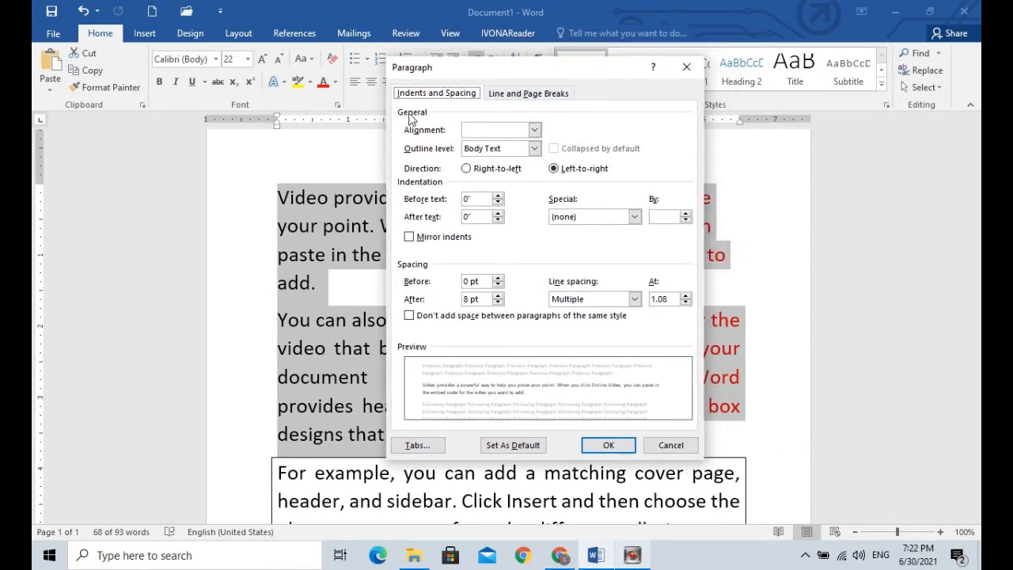
{"action": "left_click", "coordinate": [475, 136]}
{"action": "left_click", "coordinate": [534, 129]}
{"action": "left_click", "coordinate": [536, 131]}
{"action": "left_click", "coordinate": [536, 131]}
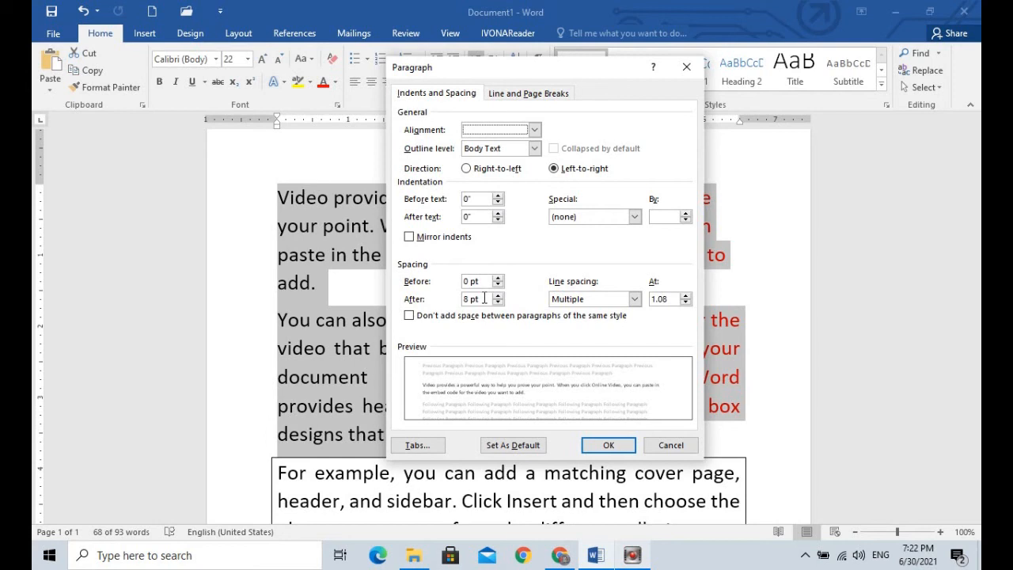
Step: Set the line spacing of the two selected paragraphs to Single
{"action": "left_click", "coordinate": [629, 300]}
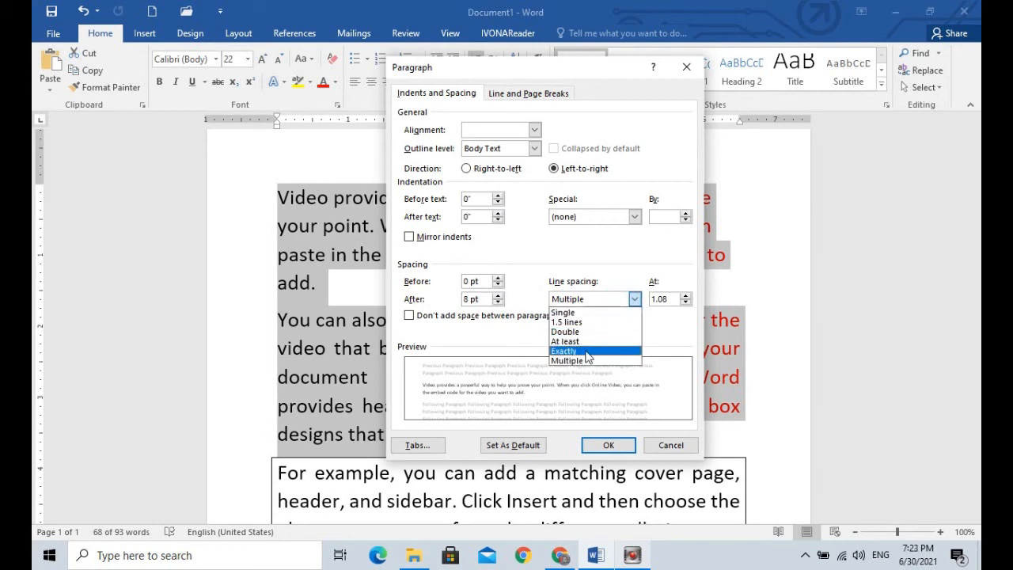
{"action": "left_click", "coordinate": [518, 334]}
{"action": "left_click", "coordinate": [589, 299]}
{"action": "left_click", "coordinate": [574, 311]}
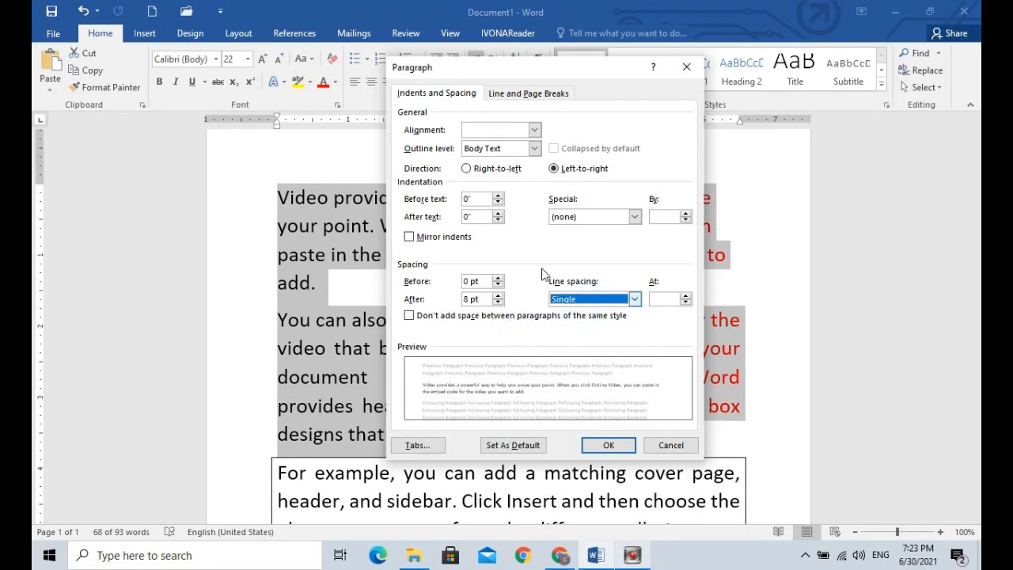
Step: Try the "Page break before" pagination option for the selected paragraphs and leave it switched off
{"action": "left_click", "coordinate": [518, 93]}
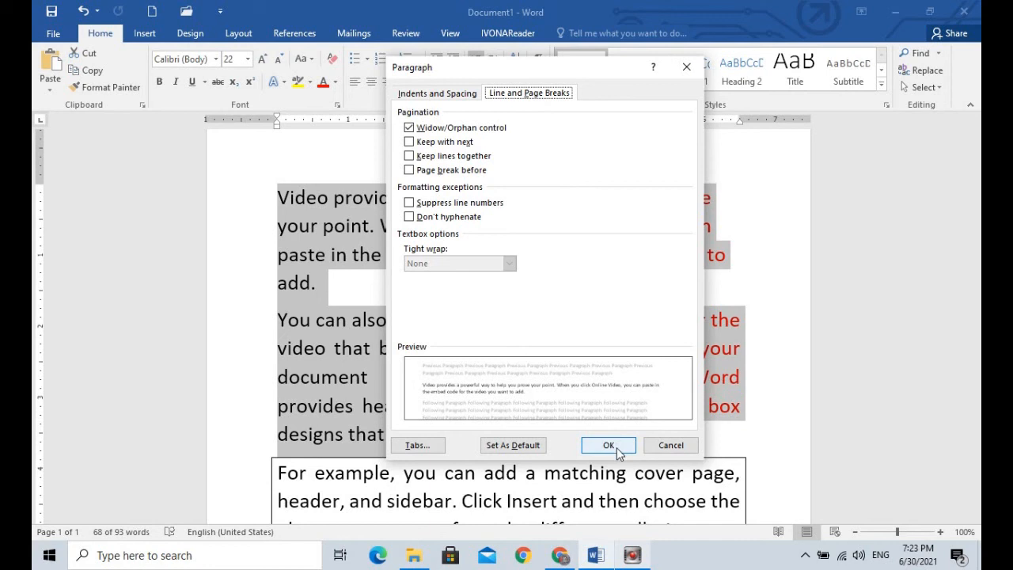
{"action": "left_click", "coordinate": [409, 170]}
{"action": "left_click", "coordinate": [410, 169]}
{"action": "left_click", "coordinate": [409, 170]}
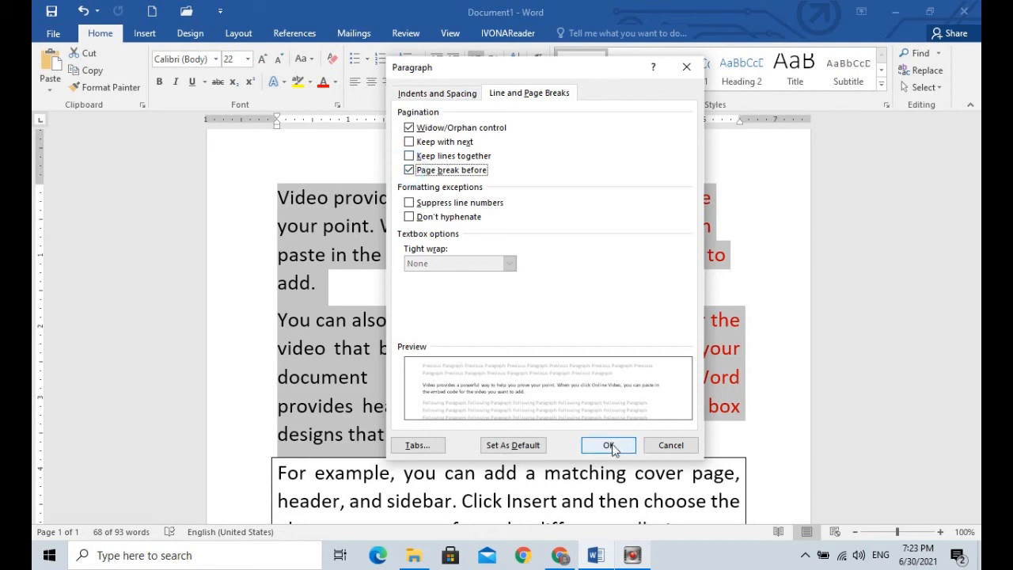
{"action": "left_click", "coordinate": [409, 170]}
Step: View the tab stop settings for the selected paragraphs, close them without changes and clear the text selection
{"action": "left_click", "coordinate": [418, 446]}
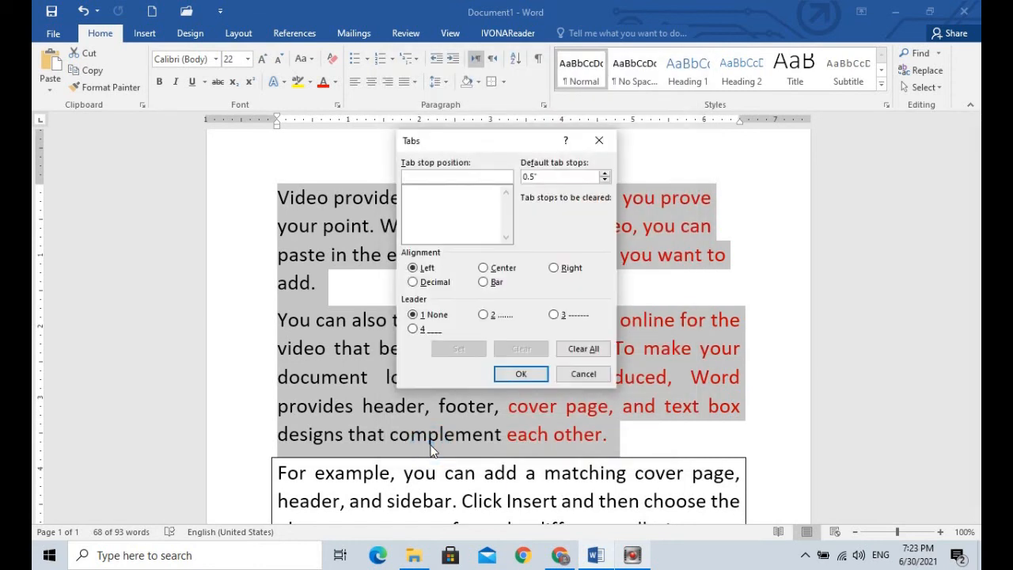
{"action": "left_click_drag", "start_coordinate": [501, 144], "coordinate": [568, 136]}
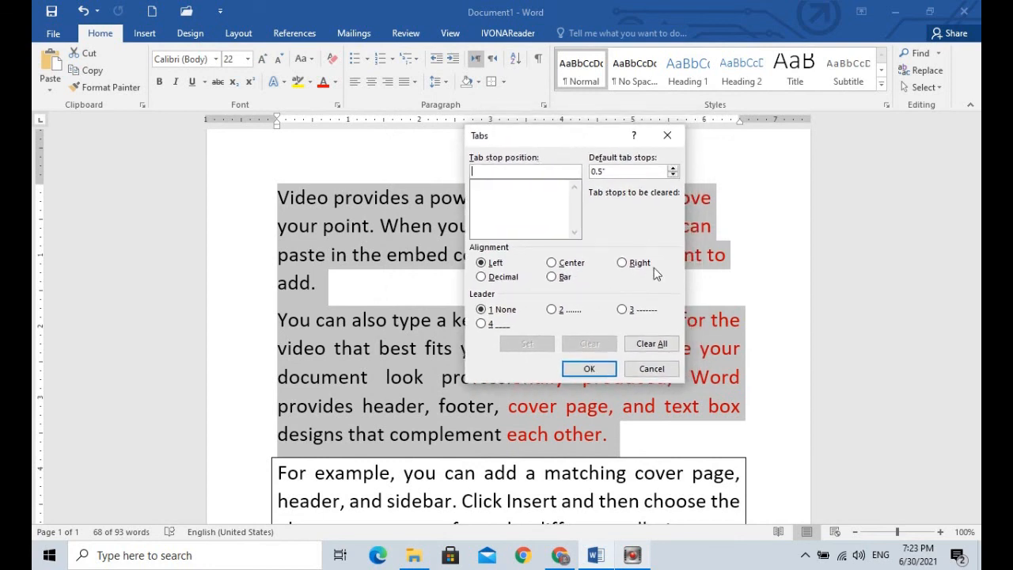
{"action": "left_click", "coordinate": [649, 371]}
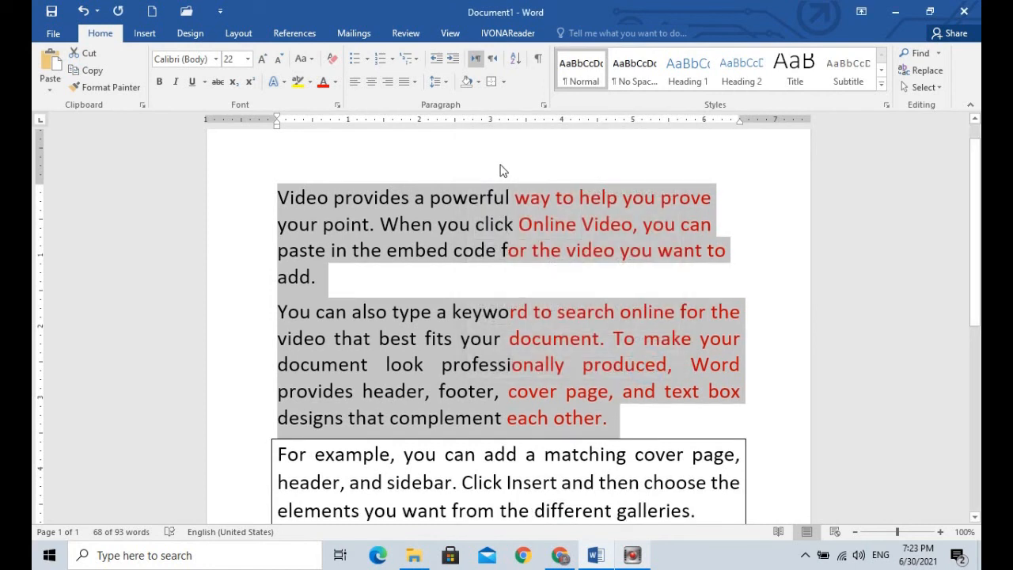
{"action": "left_click", "coordinate": [443, 288]}
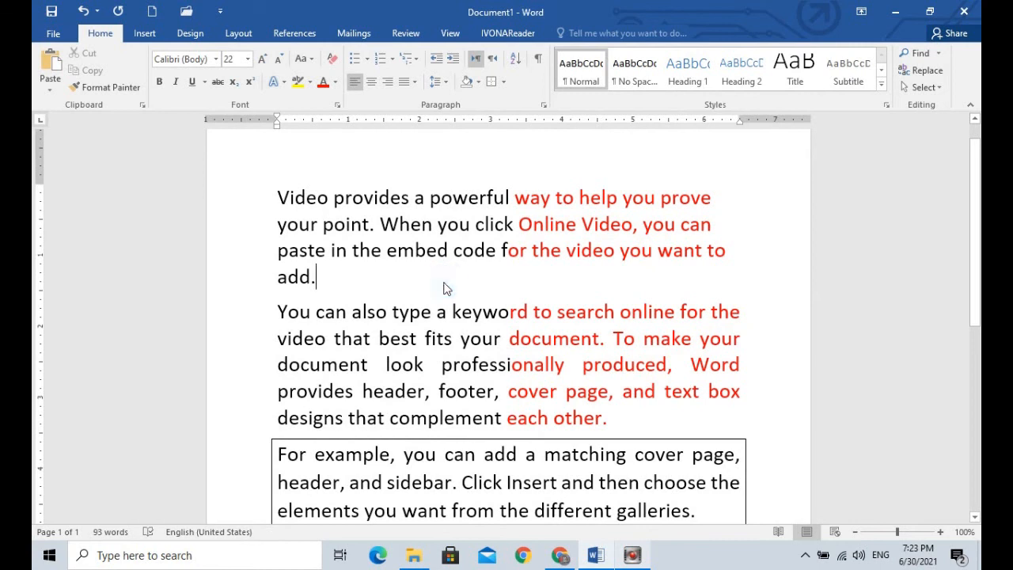
Step: Delete all the sample text from the document and set the empty paragraph to right-to-left text direction
{"action": "left_click_drag", "start_coordinate": [267, 191], "coordinate": [702, 459]}
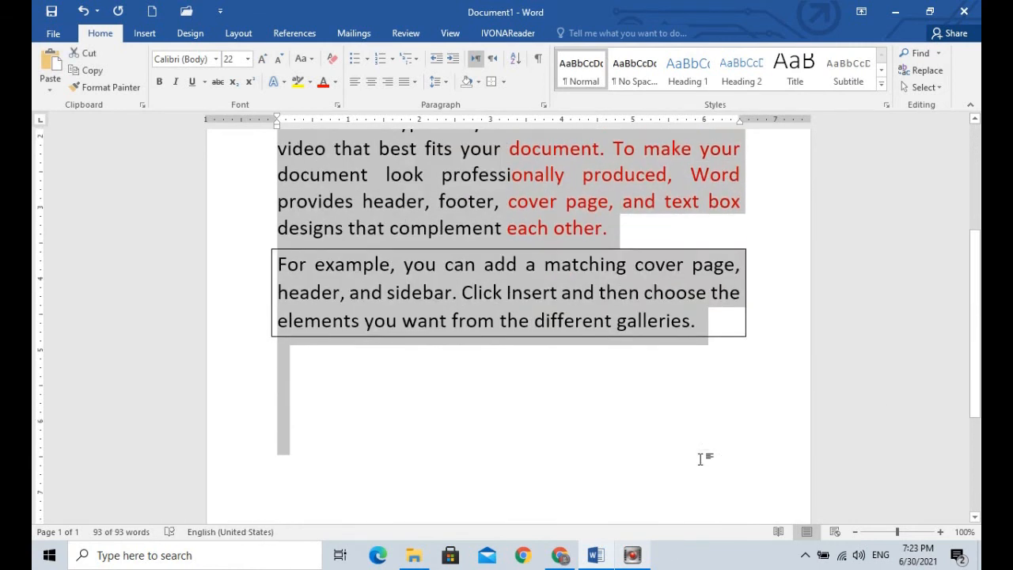
{"action": "key", "text": "Delete"}
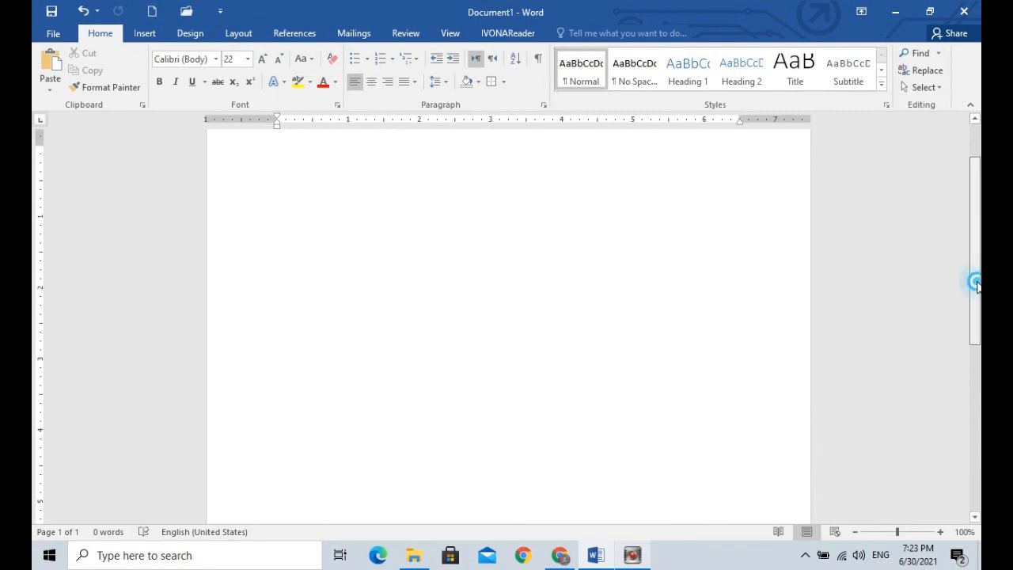
{"action": "left_click_drag", "start_coordinate": [976, 283], "coordinate": [972, 192]}
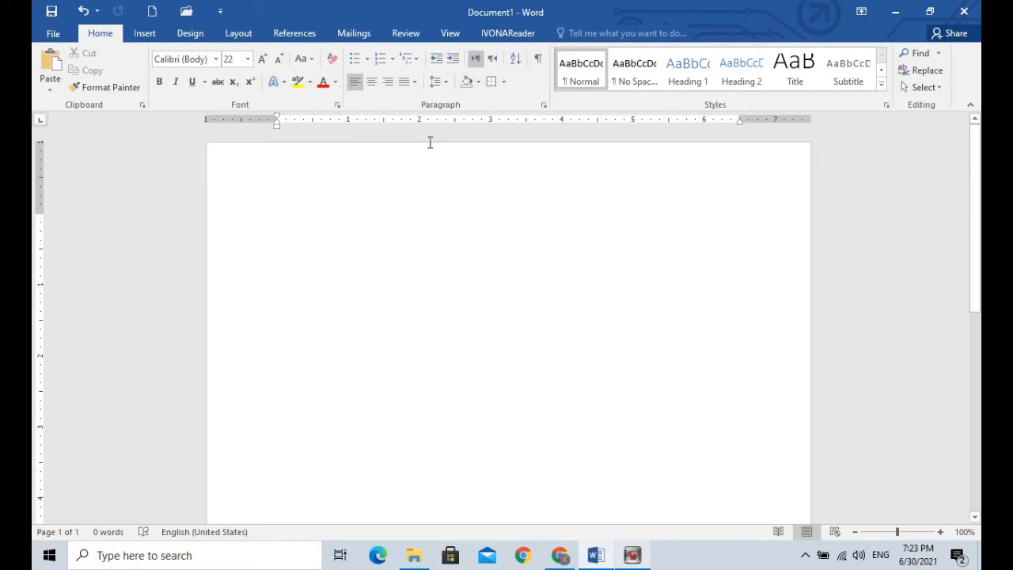
{"action": "left_click", "coordinate": [493, 59]}
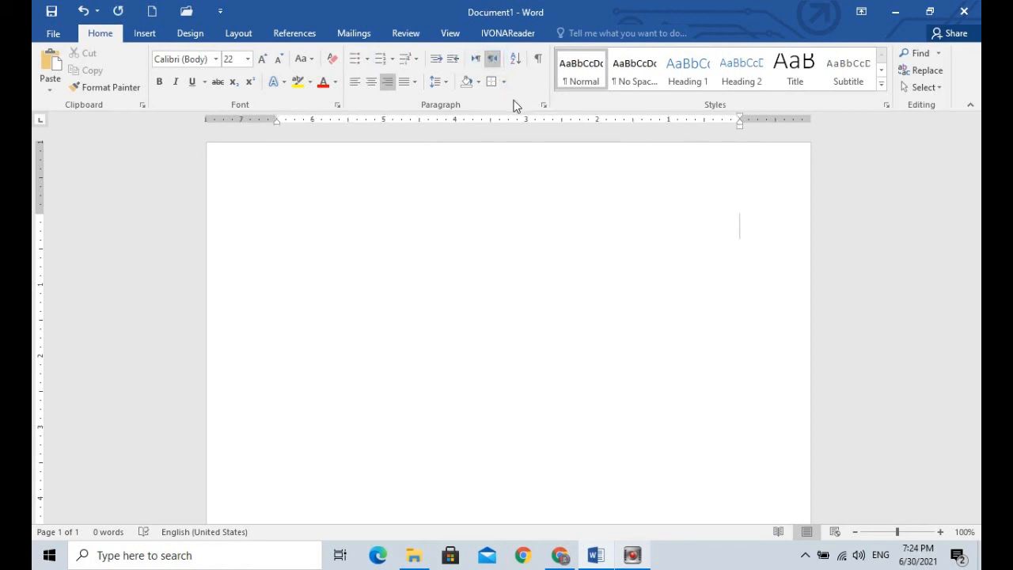
Step: Try the right-to-left direction with the English test letters "hdfghdgfgdhgdh" and erase them
{"action": "type", "text": "hdfghdgfgdhgdh"}
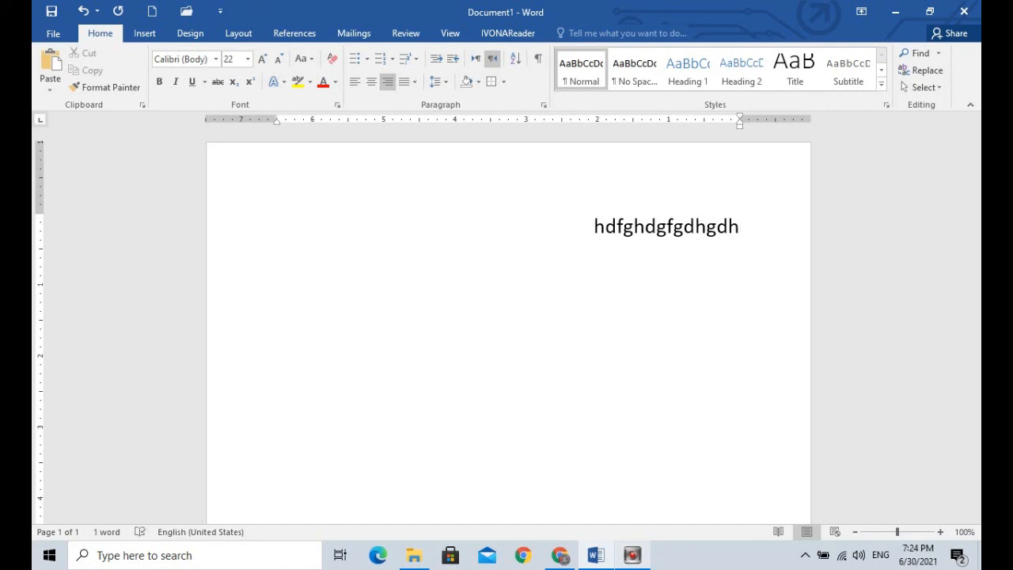
{"action": "key", "text": "Home"}
{"action": "key", "text": "BackSpace"}
{"action": "key", "text": "BackSpace"}
{"action": "key", "text": "BackSpace"}
{"action": "key", "text": "BackSpace"}
{"action": "key", "text": "BackSpace"}
{"action": "key", "text": "BackSpace"}
{"action": "key", "text": "BackSpace"}
{"action": "key", "text": "BackSpace"}
{"action": "key", "text": "BackSpace"}
{"action": "key", "text": "BackSpace"}
{"action": "key", "text": "BackSpace"}
{"action": "key", "text": "BackSpace"}
{"action": "key", "text": "BackSpace"}
{"action": "key", "text": "BackSpace"}
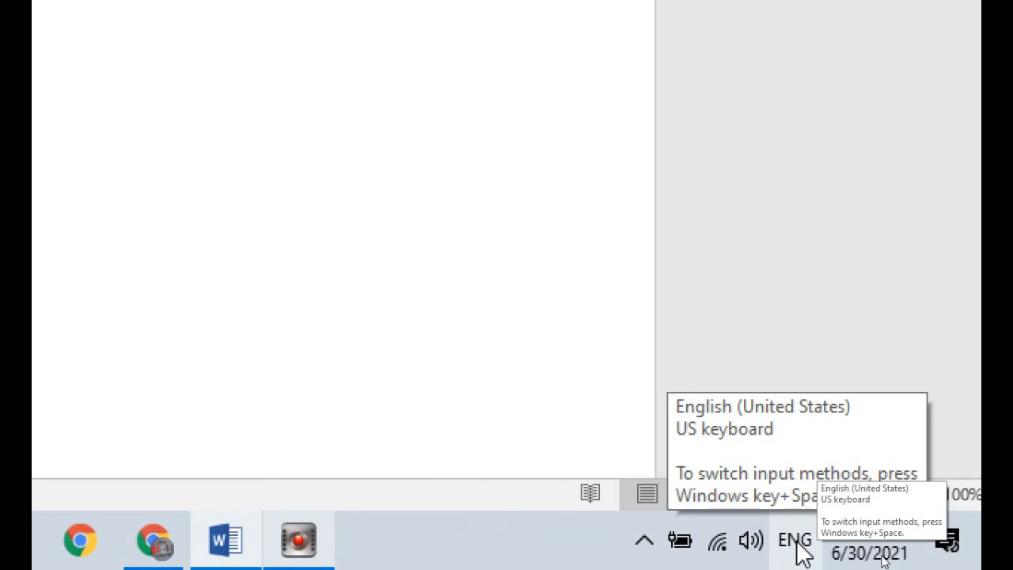
Step: Switch the input language to Urdu (Pakistan) and set the font to Jameel Noori Nastaleeq
{"action": "left_click", "coordinate": [798, 545]}
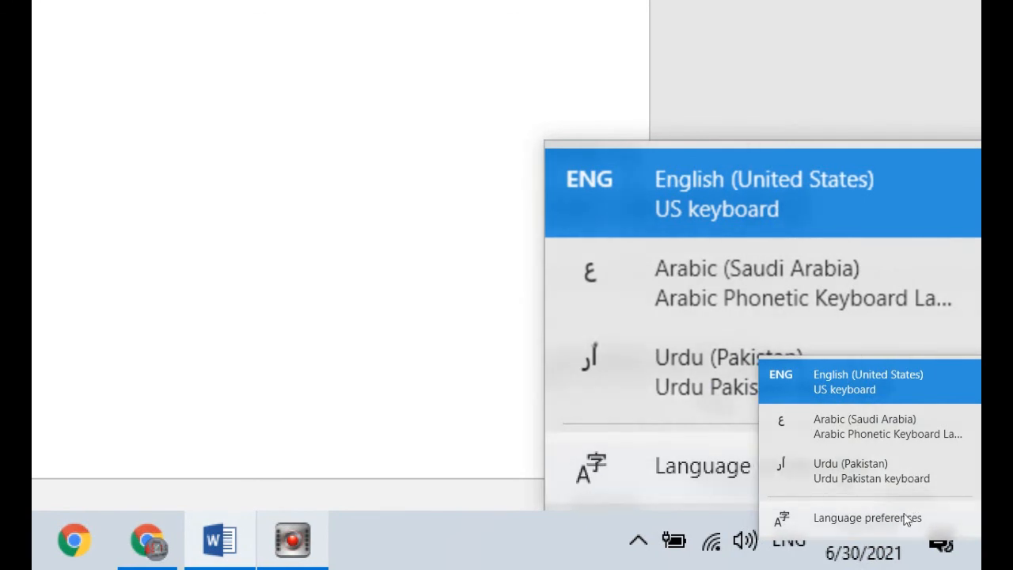
{"action": "left_click", "coordinate": [852, 469]}
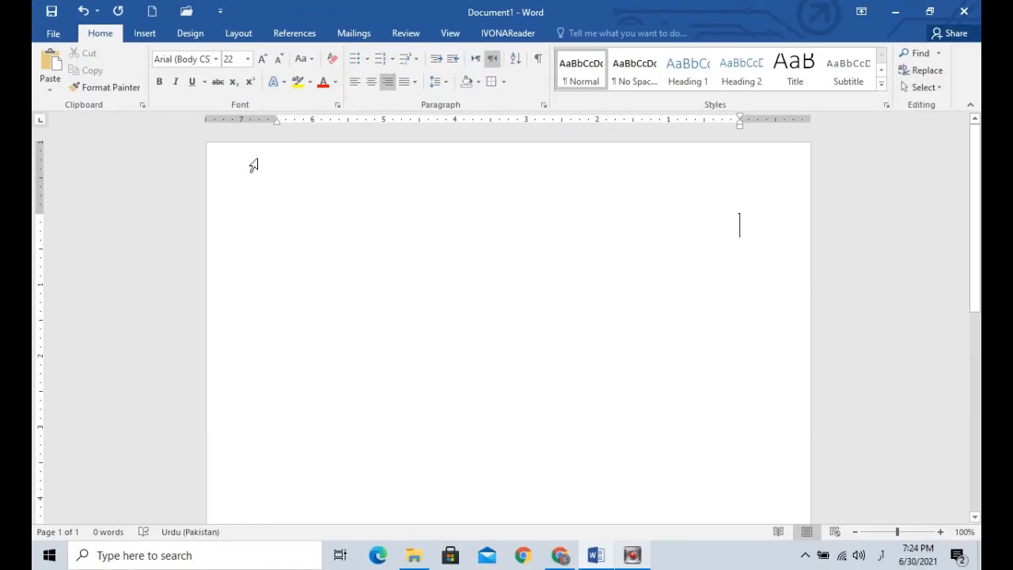
{"action": "left_click", "coordinate": [216, 61]}
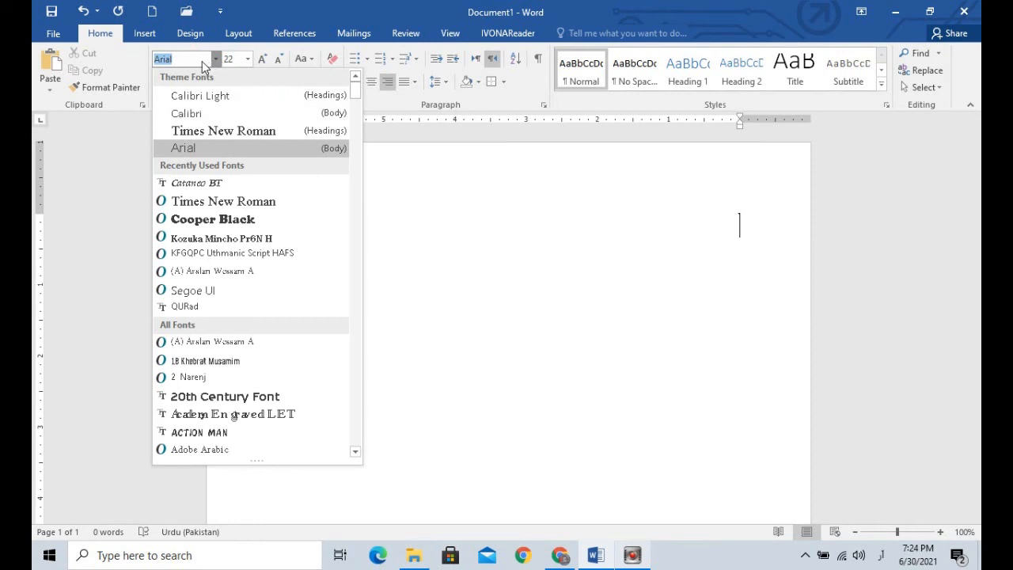
{"action": "key", "text": "BackSpace"}
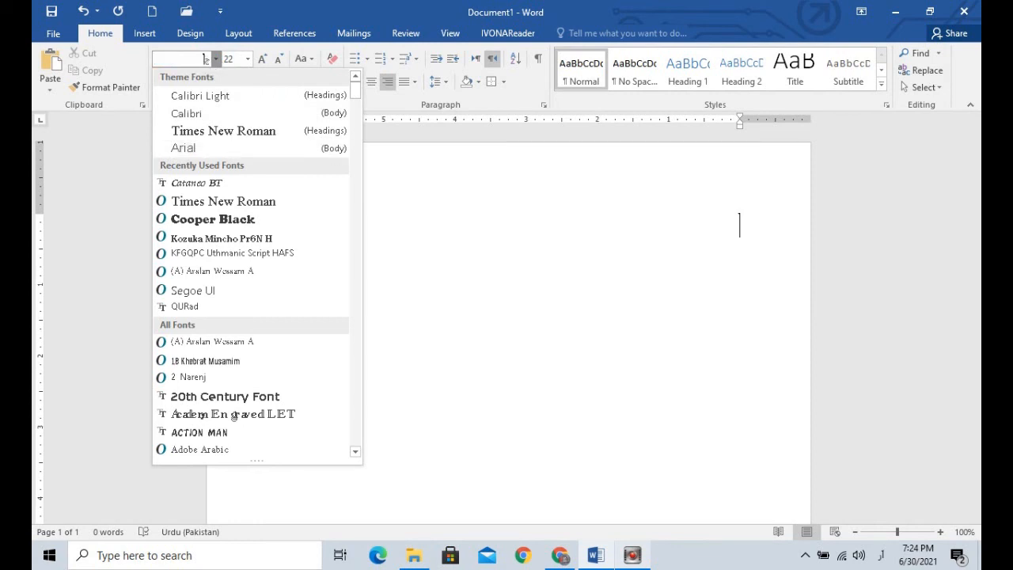
{"action": "left_click_drag", "start_coordinate": [355, 89], "coordinate": [357, 261]}
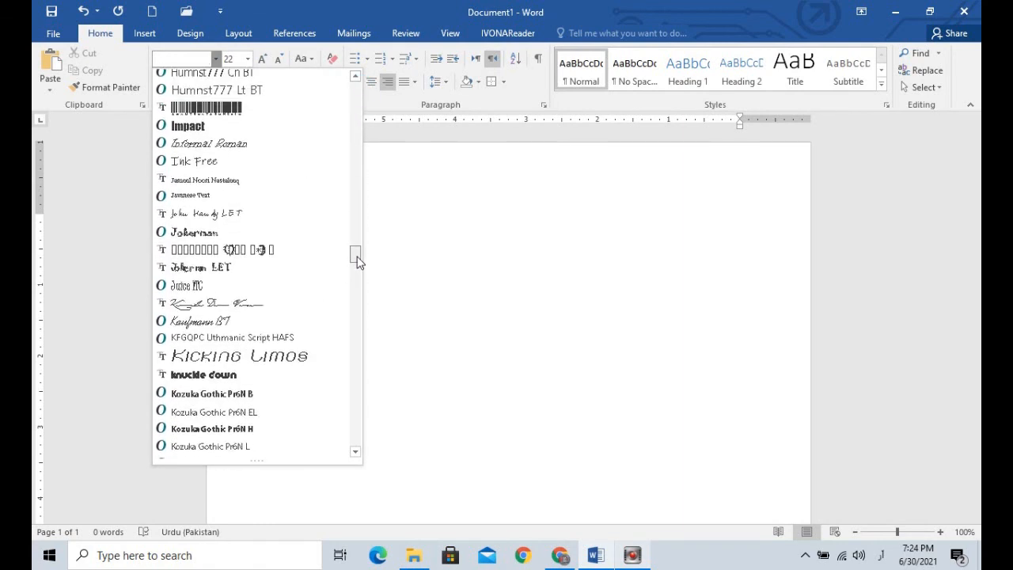
{"action": "left_click", "coordinate": [282, 181]}
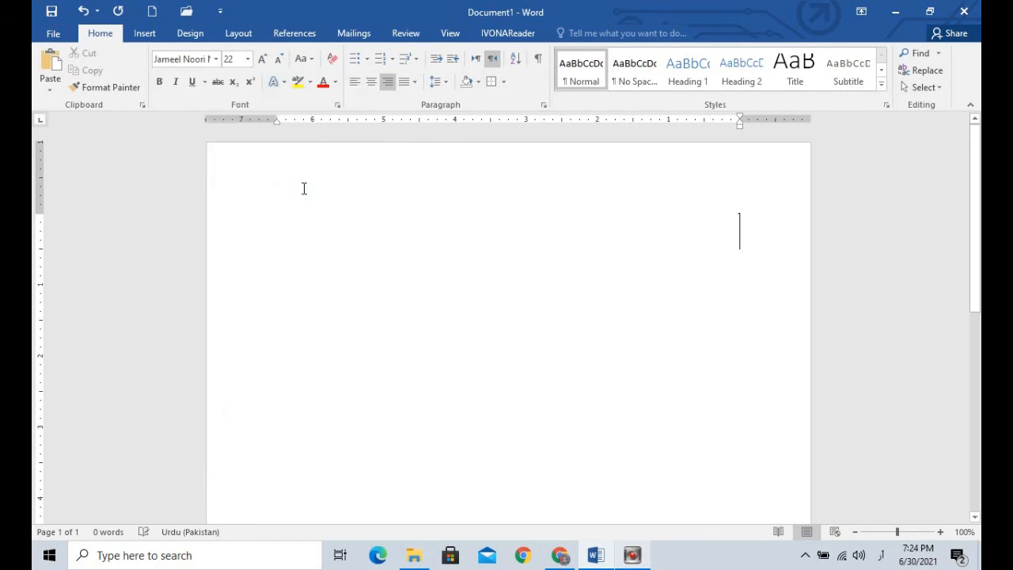
{"action": "key", "text": "alt+shift"}
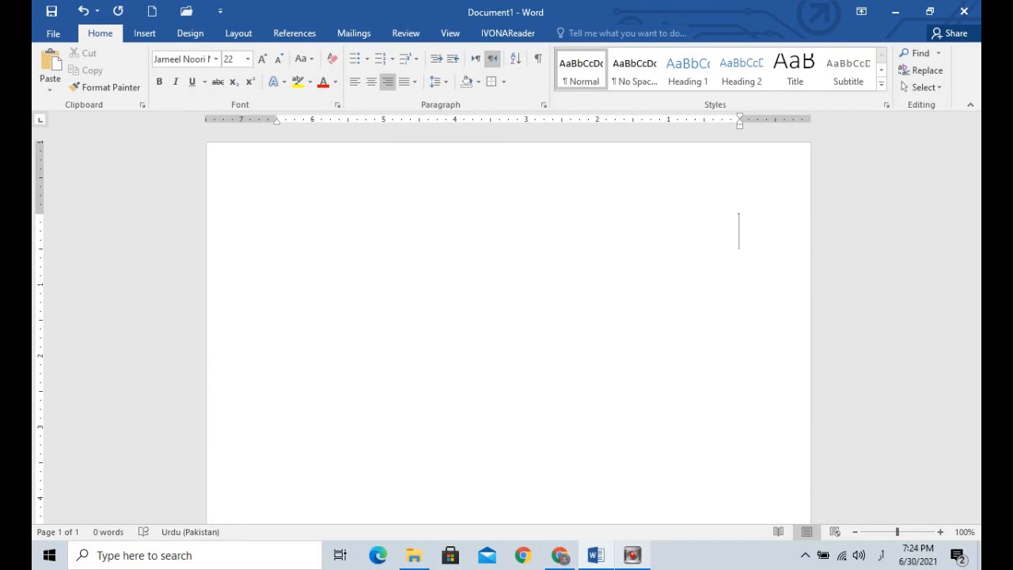
Step: Test a single Urdu letter, erase it, and set the font size to 36
{"action": "type", "text": "آ"}
{"action": "key", "text": "BackSpace"}
{"action": "left_click", "coordinate": [248, 58]}
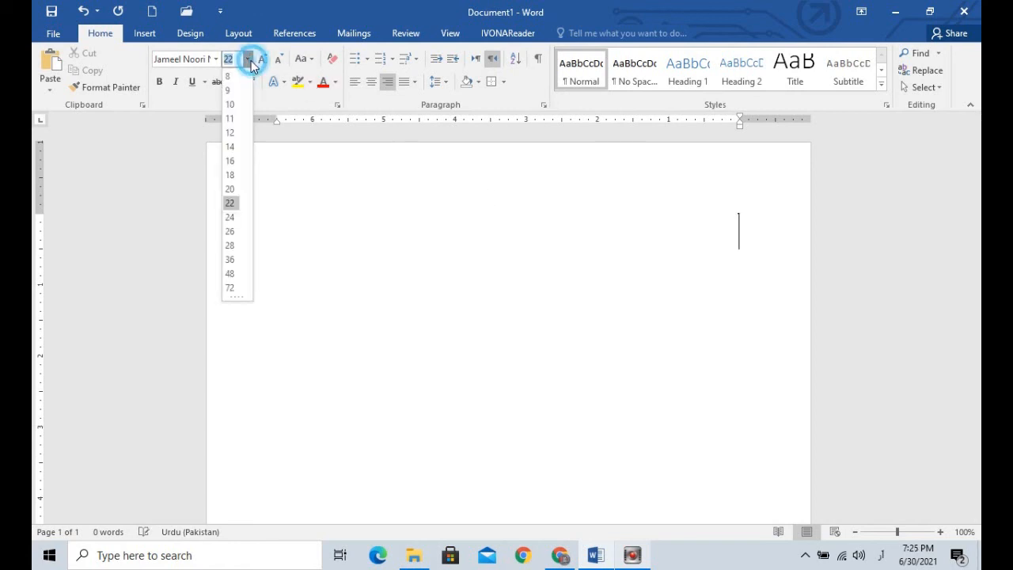
{"action": "left_click", "coordinate": [234, 259]}
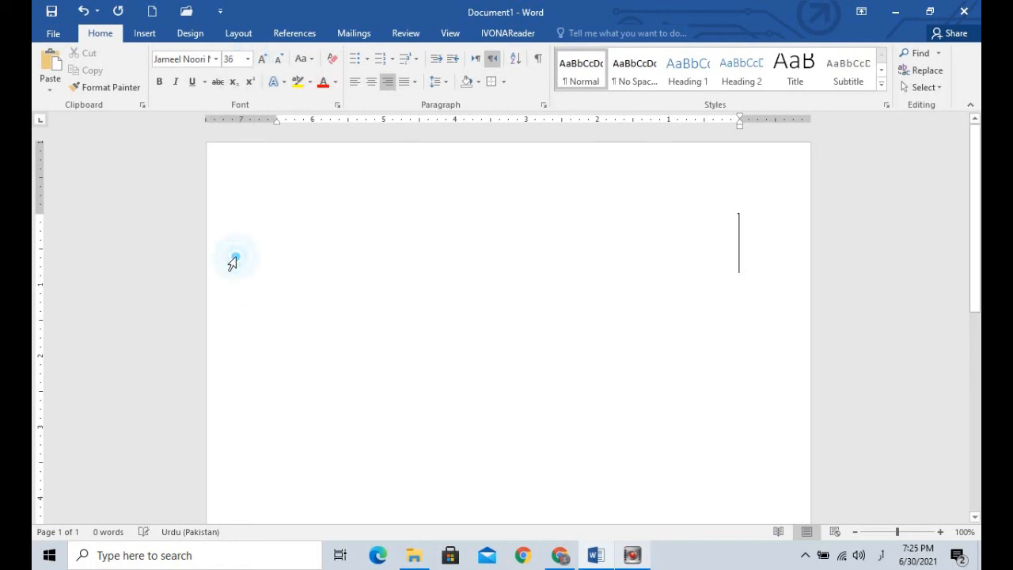
Step: Write the Urdu sentence "آج آپ کمپیوٹر سیکھ رہے ہے،" in the right-to-left paragraph, erasing the mistyped first letters
{"action": "type", "text": "اآ"}
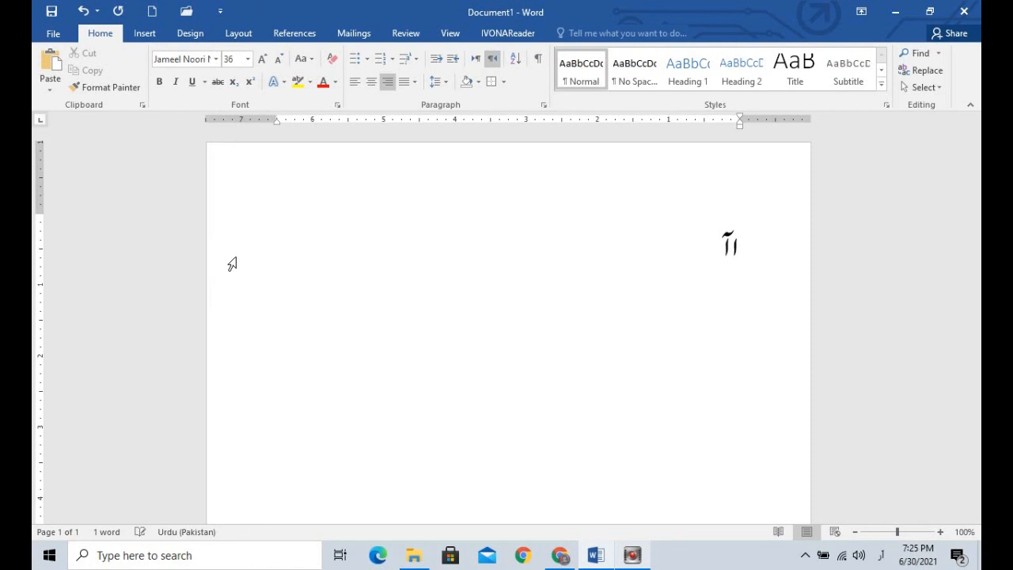
{"action": "key", "text": "BackSpace"}
{"action": "key", "text": "BackSpace"}
{"action": "type", "text": "آج"}
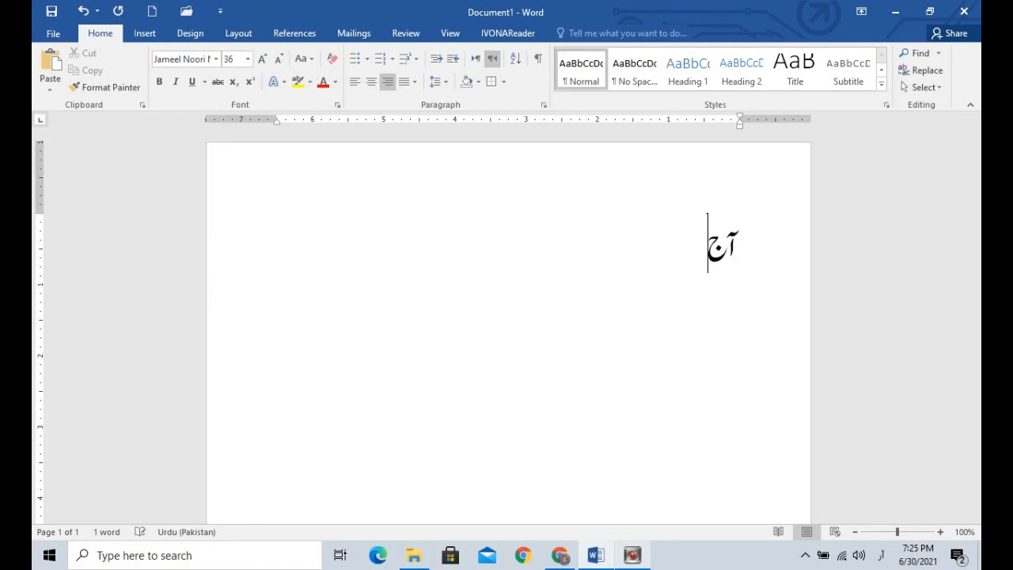
{"action": "type", "text": " آپ"}
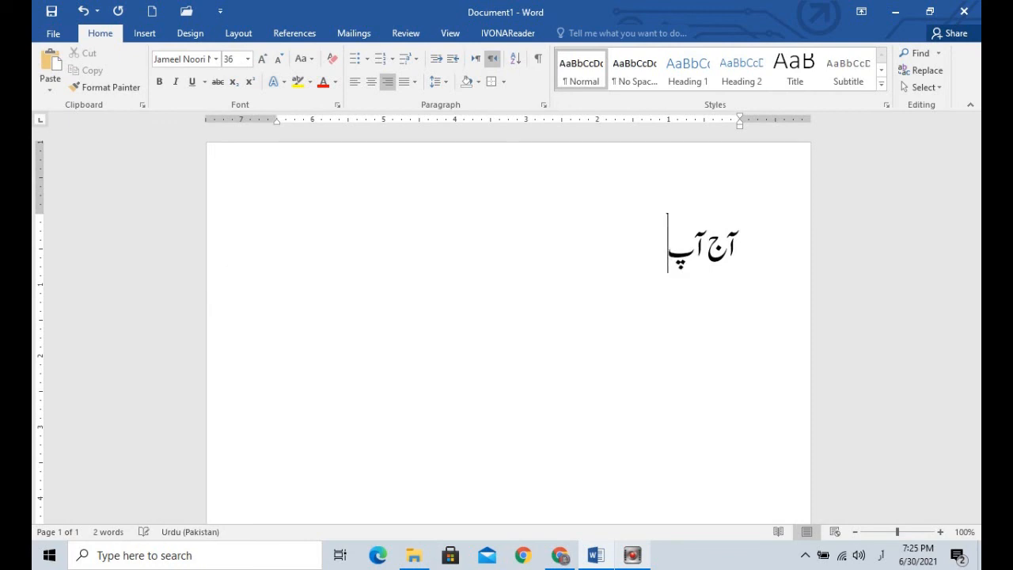
{"action": "type", "text": " کمپ"}
{"action": "type", "text": "یوٹر"}
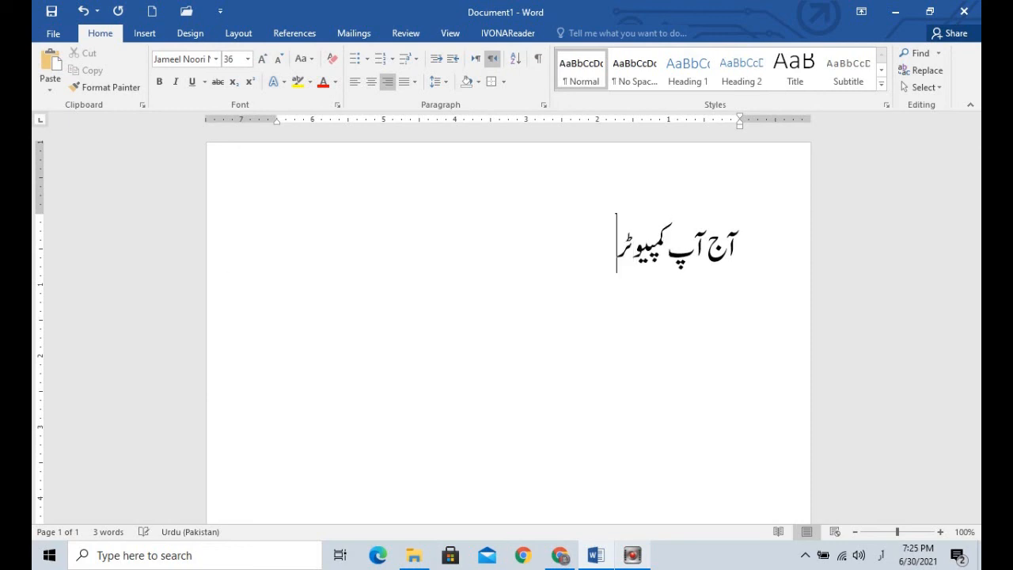
{"action": "type", "text": "سیکھ"}
{"action": "type", "text": " ره"}
{"action": "type", "text": "ے هے"}
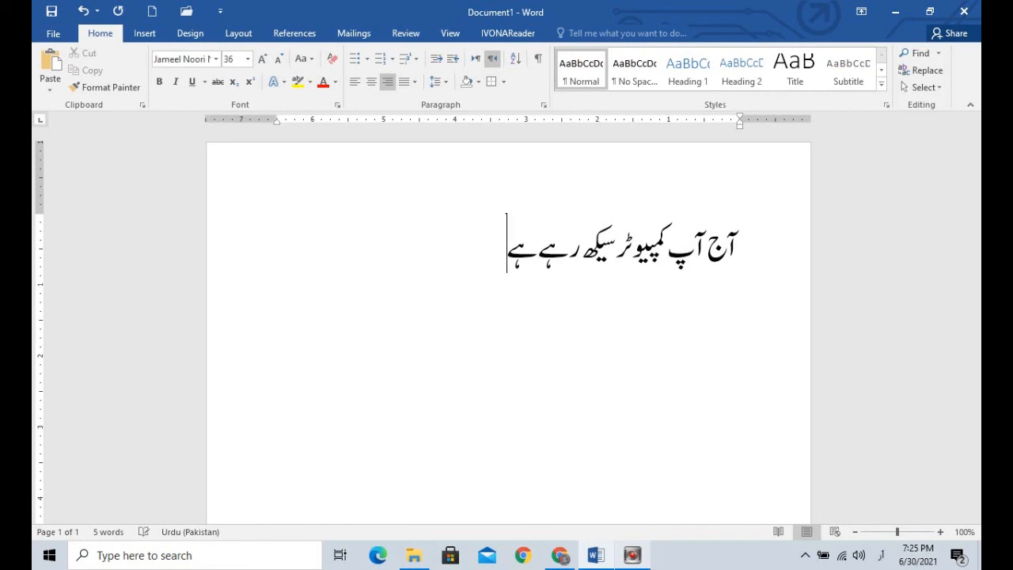
{"action": "type", "text": "،"}
{"action": "key", "text": "Return"}
Step: Change the text direction of the Urdu sentence to left-to-right and place the cursor in that line
{"action": "left_click", "coordinate": [738, 247]}
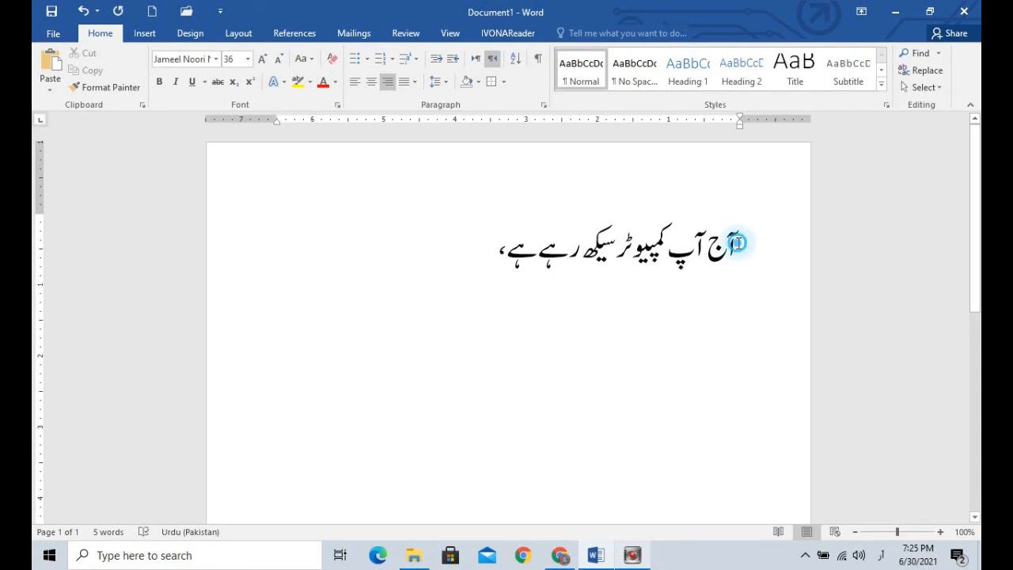
{"action": "left_click", "coordinate": [477, 61]}
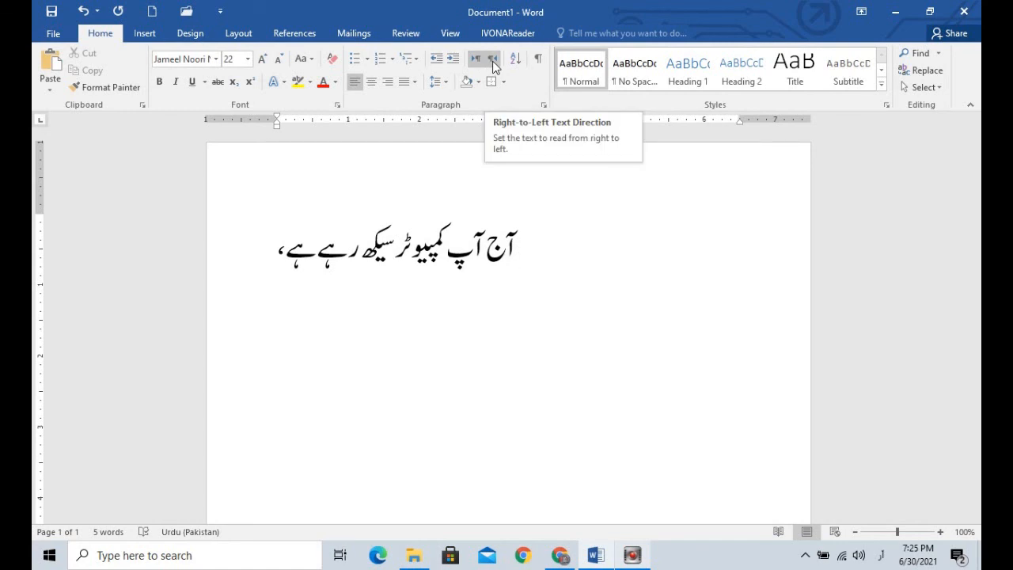
{"action": "left_click", "coordinate": [527, 276]}
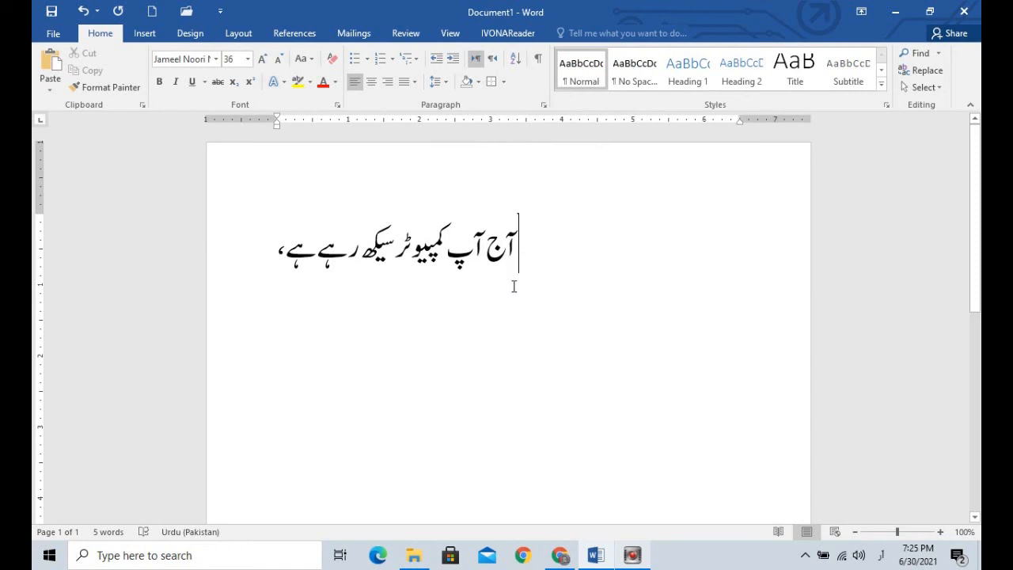
{"action": "left_click_drag", "start_coordinate": [558, 283], "coordinate": [540, 266]}
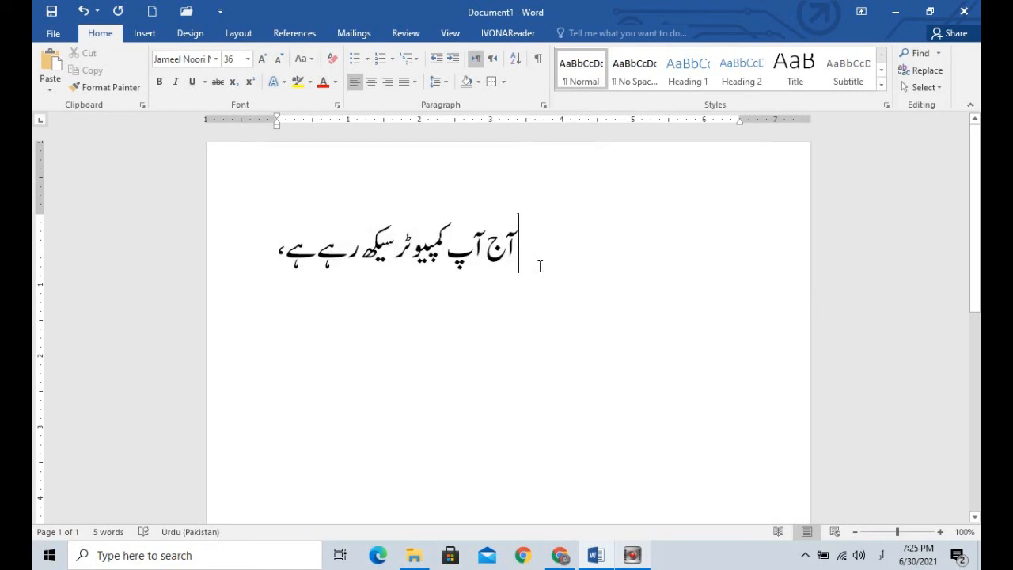